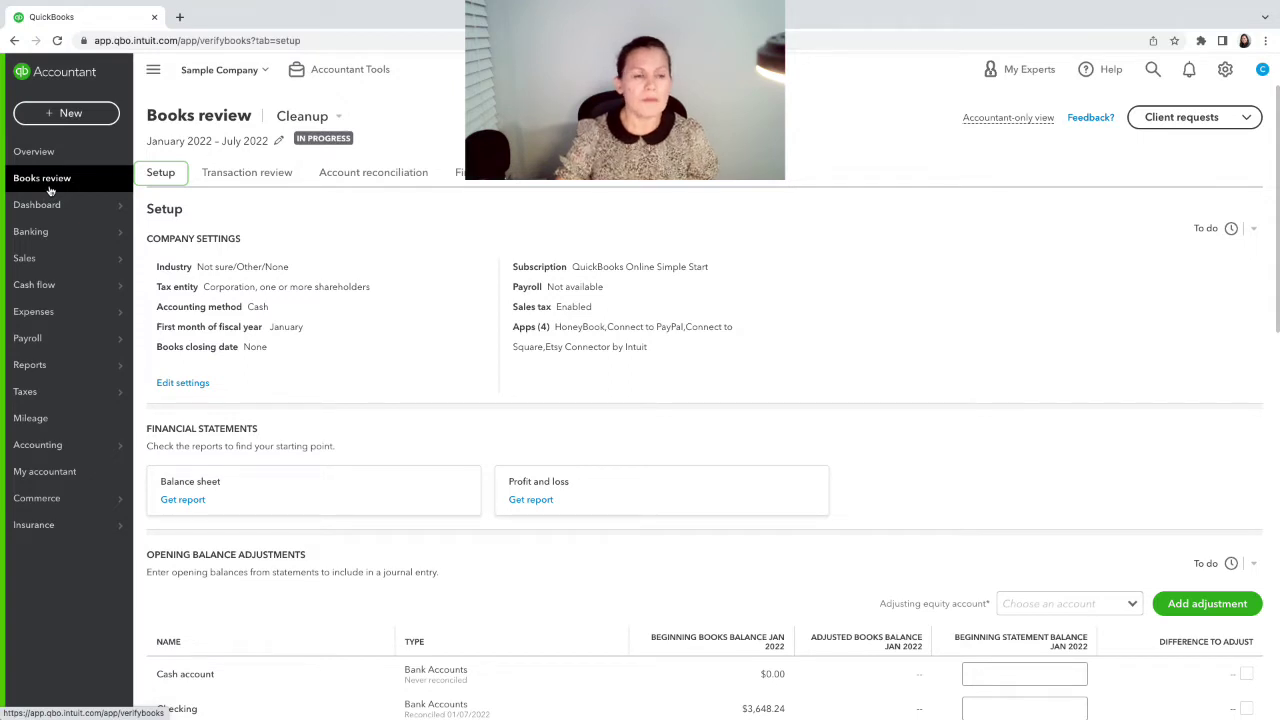
# - Open the Books review, view its Monthly version, and switch the review type back to Cleanup
pyautogui.click(48, 190)
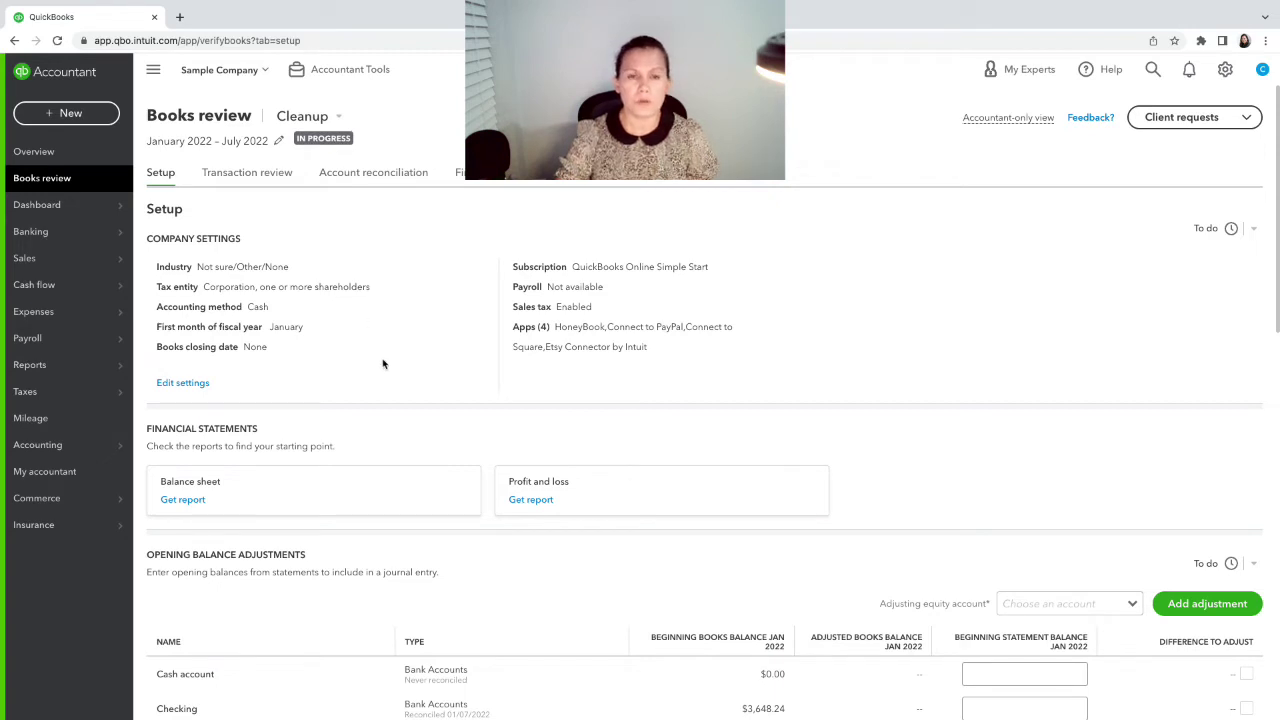
pyautogui.click(338, 118)
pyautogui.click(318, 148)
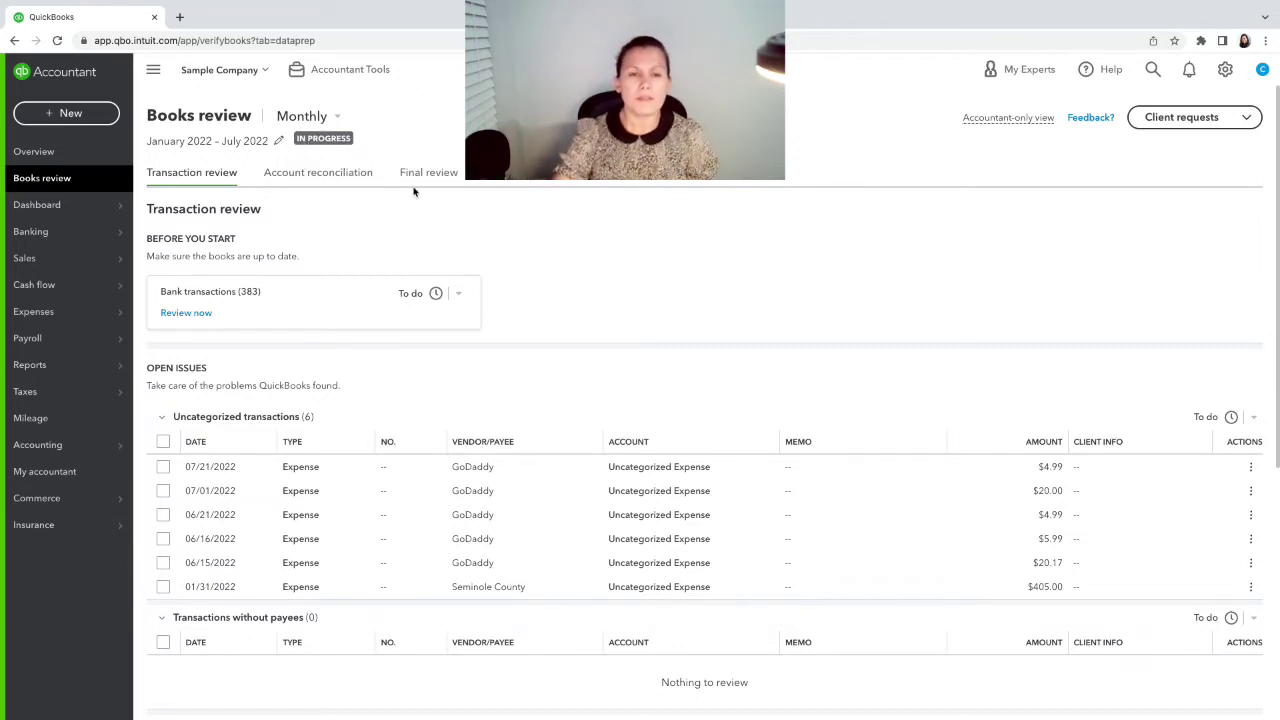
pyautogui.click(340, 119)
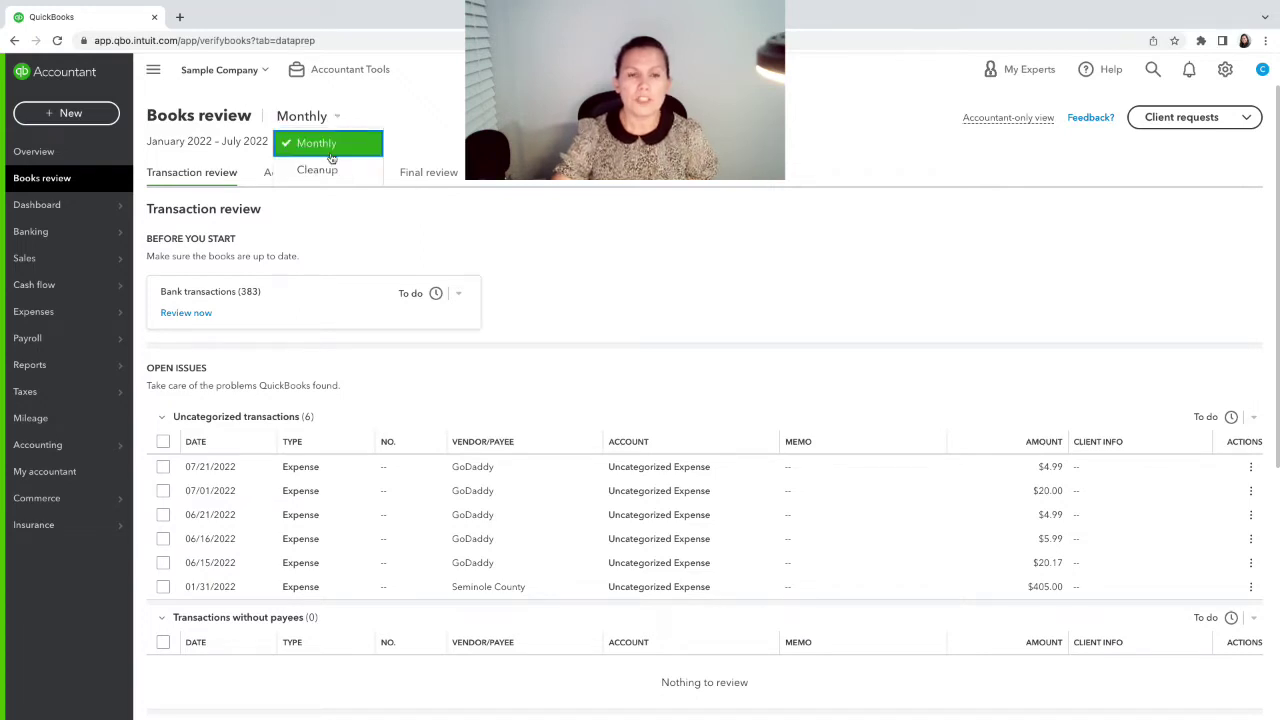
pyautogui.click(327, 172)
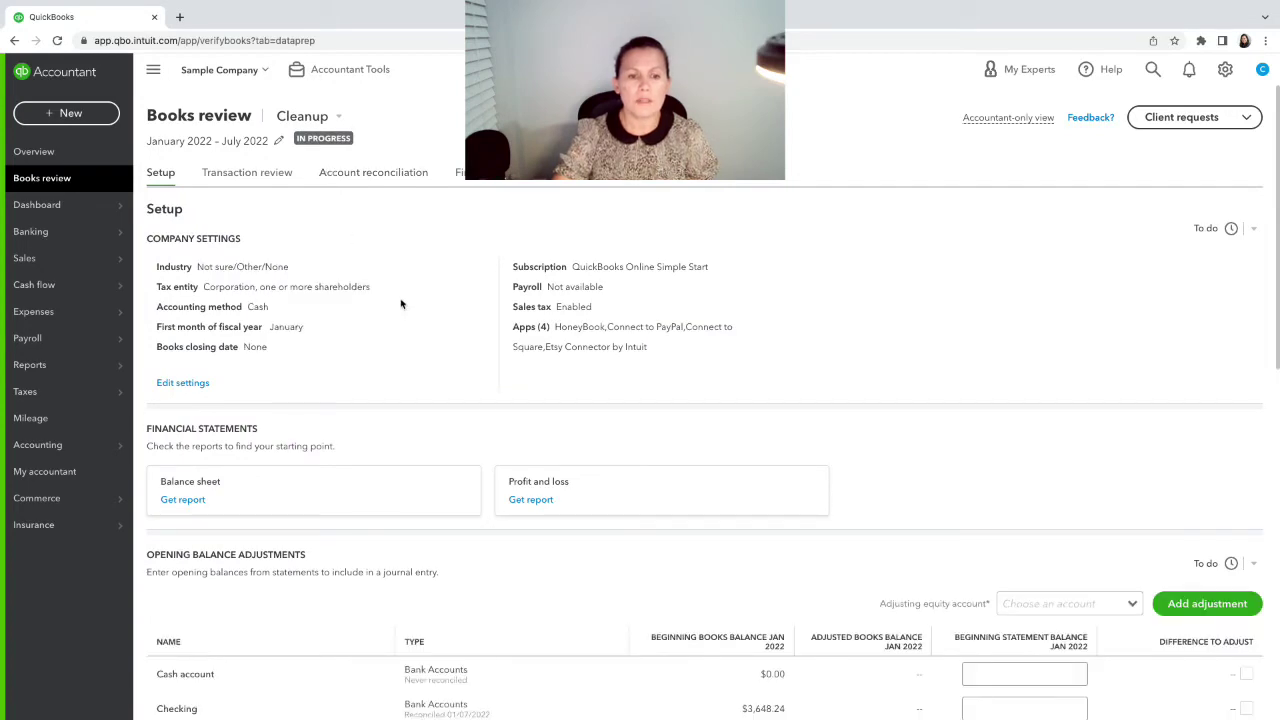
# - Examine the cleanup setup's company settings, financial statements and the opening balance adjustments table with its beginning statement balances
pyautogui.scroll(-1, 400, 300)
pyautogui.scroll(-3, 400, 300)
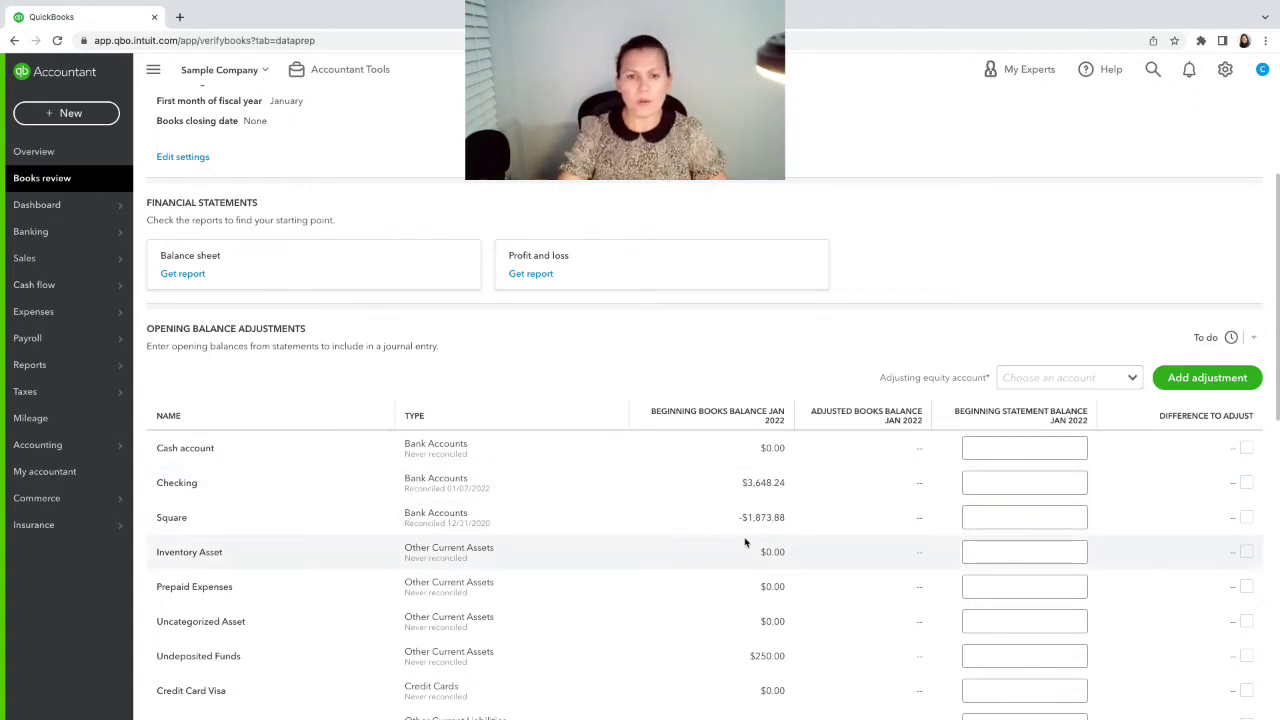
pyautogui.scroll(-1, 743, 540)
pyautogui.scroll(2, 743, 540)
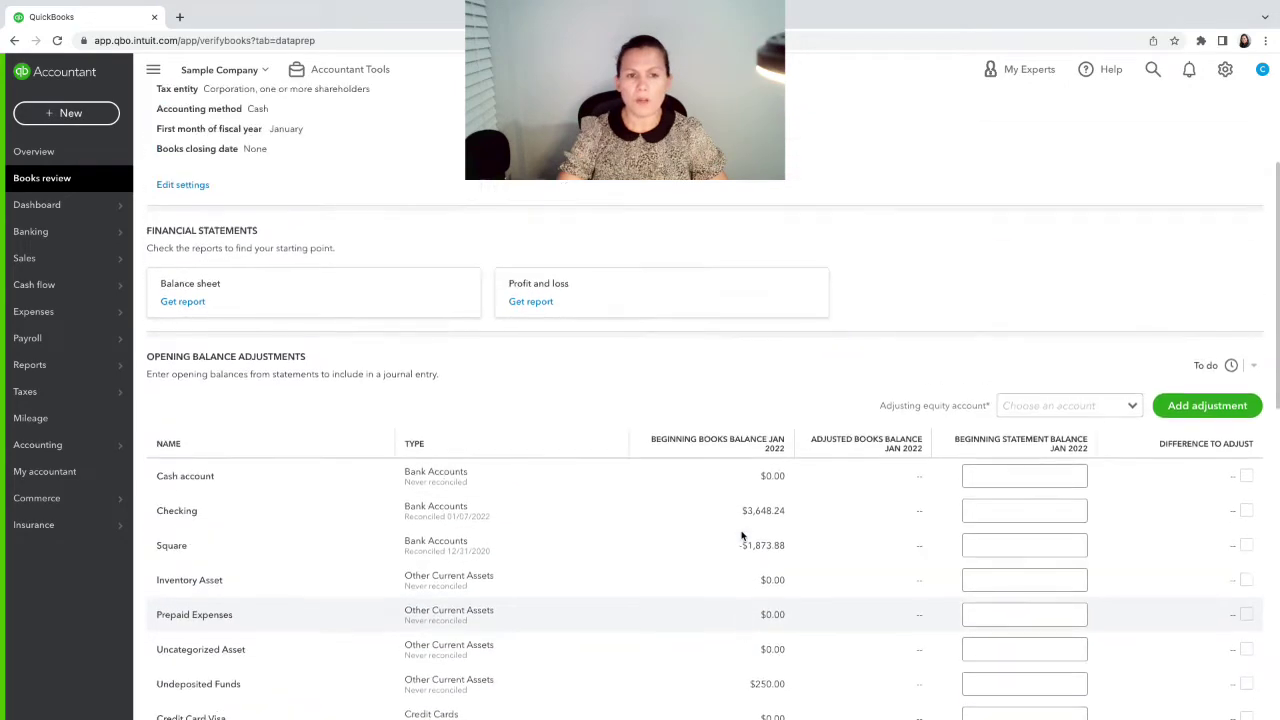
pyautogui.scroll(1, 741, 537)
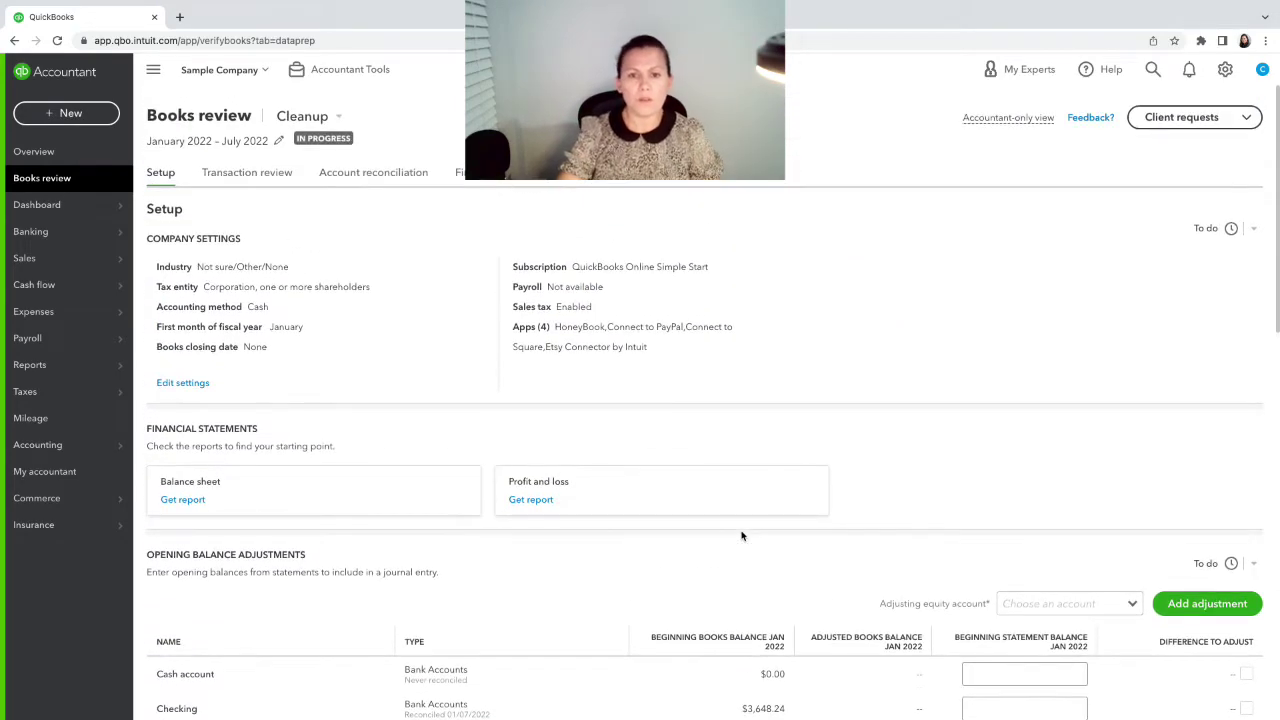
pyautogui.scroll(-1, 741, 536)
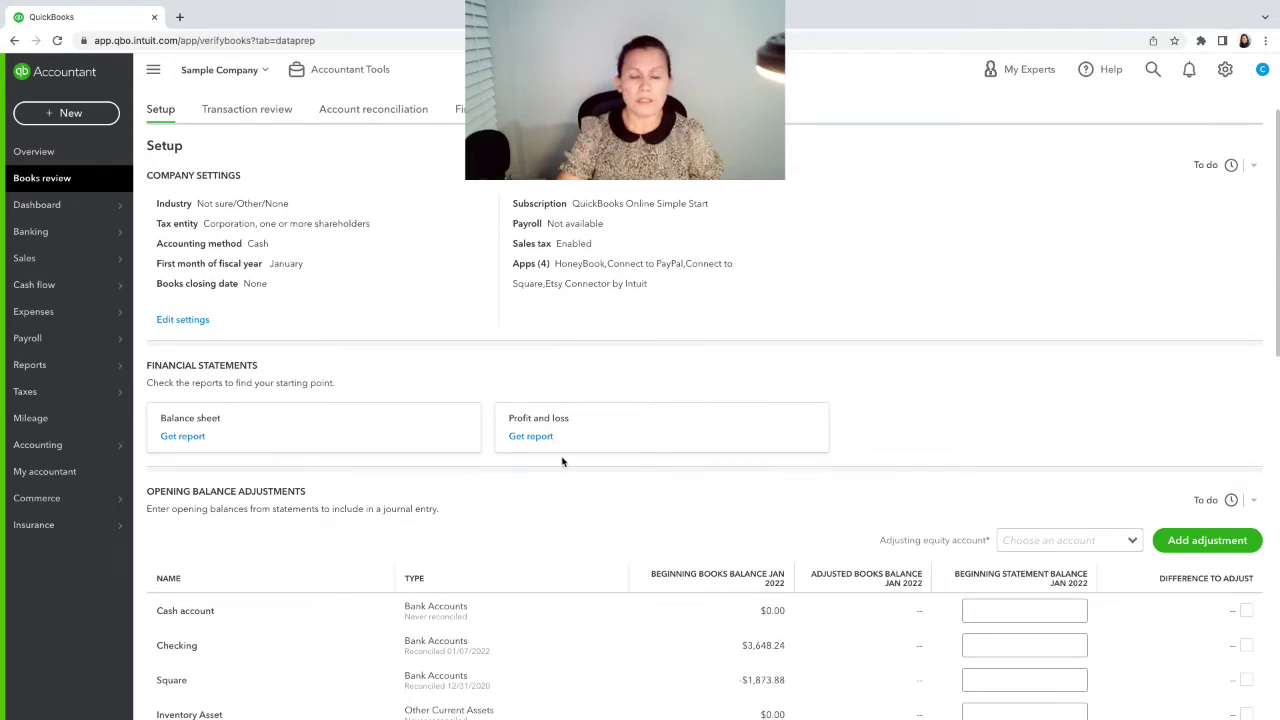
pyautogui.scroll(-1, 568, 484)
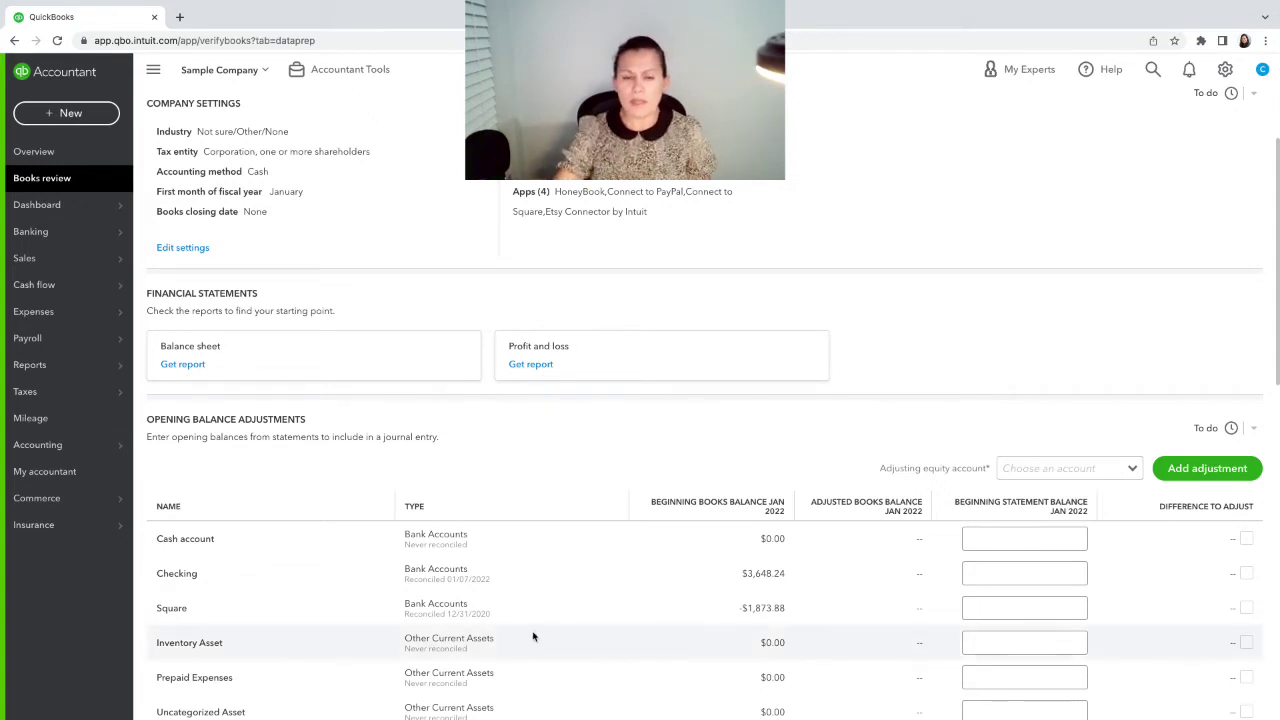
pyautogui.scroll(-3, 540, 621)
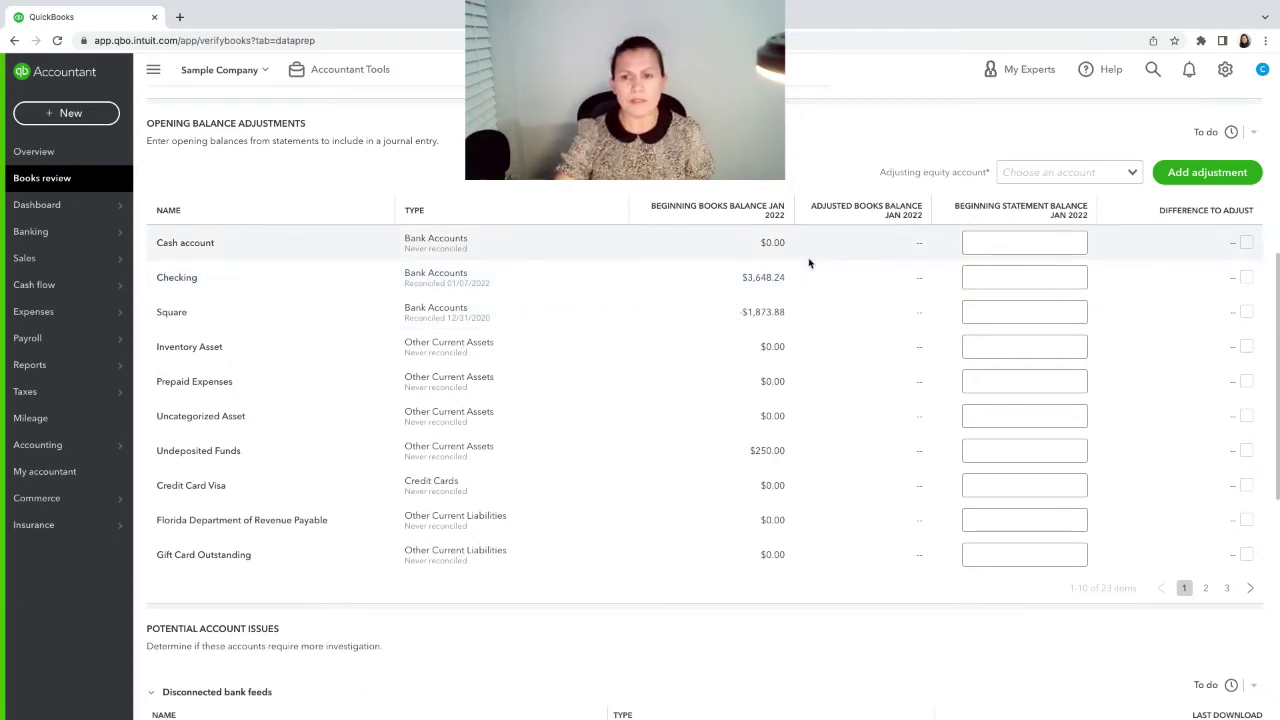
pyautogui.click(1015, 250)
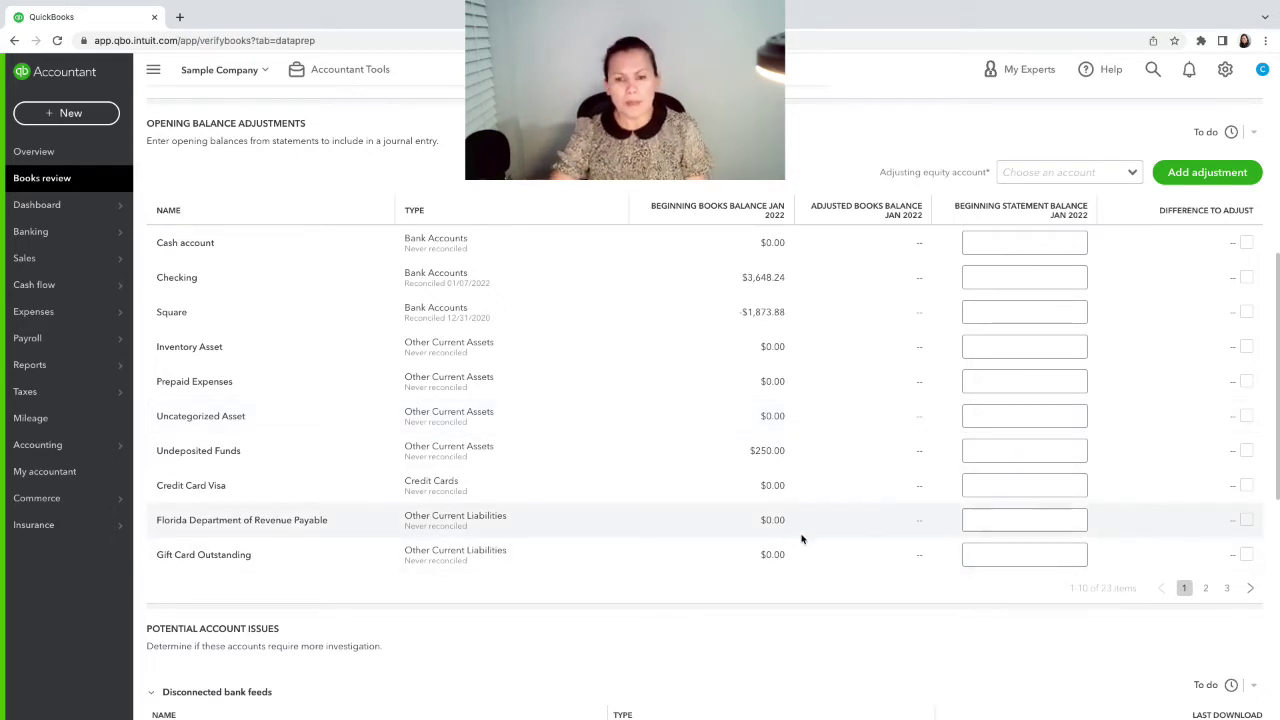
# - Examine the setup's potential account issues, including disconnected bank feeds and accounts without activity, plus the additional checklist items
pyautogui.scroll(-2, 790, 530)
pyautogui.scroll(-2, 785, 526)
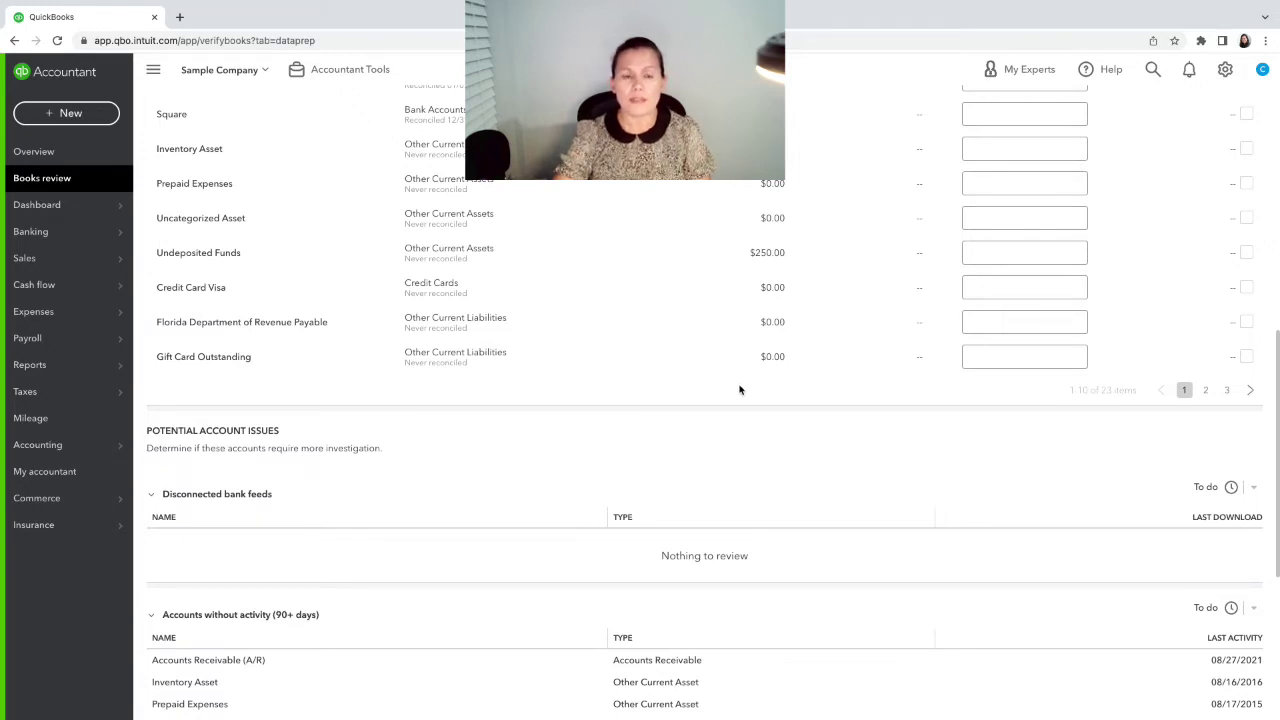
pyautogui.scroll(1, 740, 389)
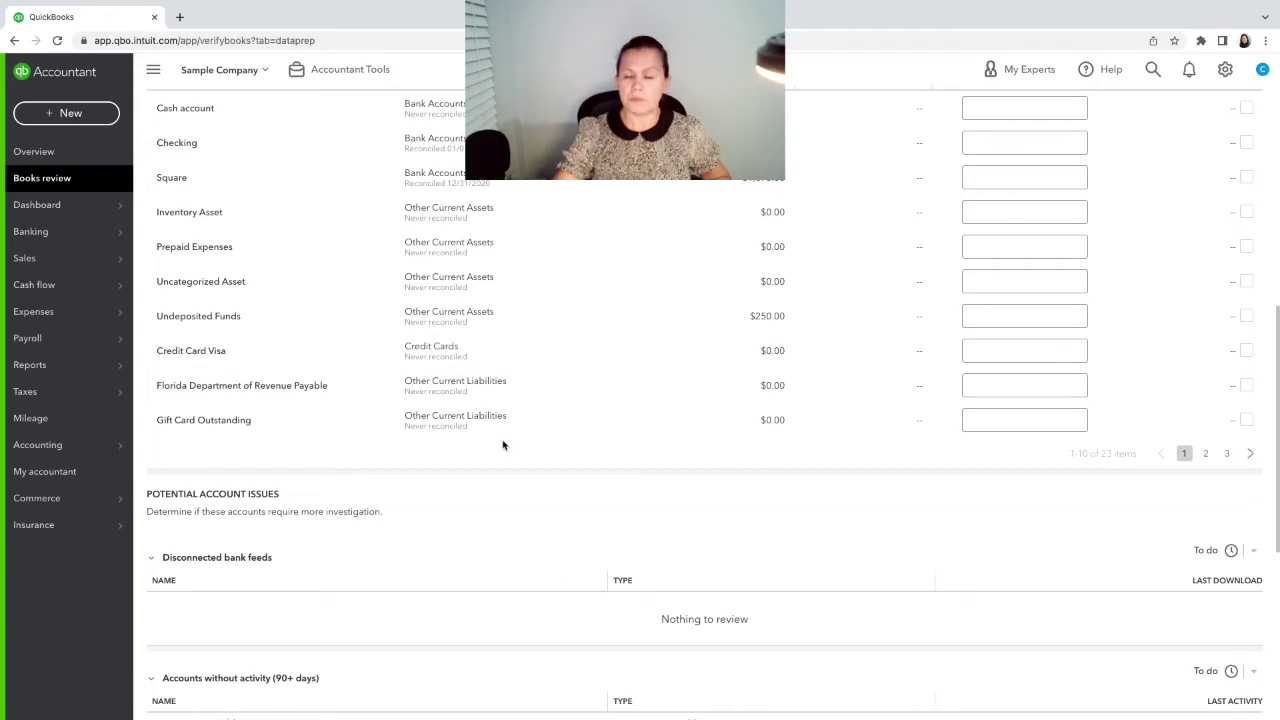
pyautogui.scroll(-1, 491, 480)
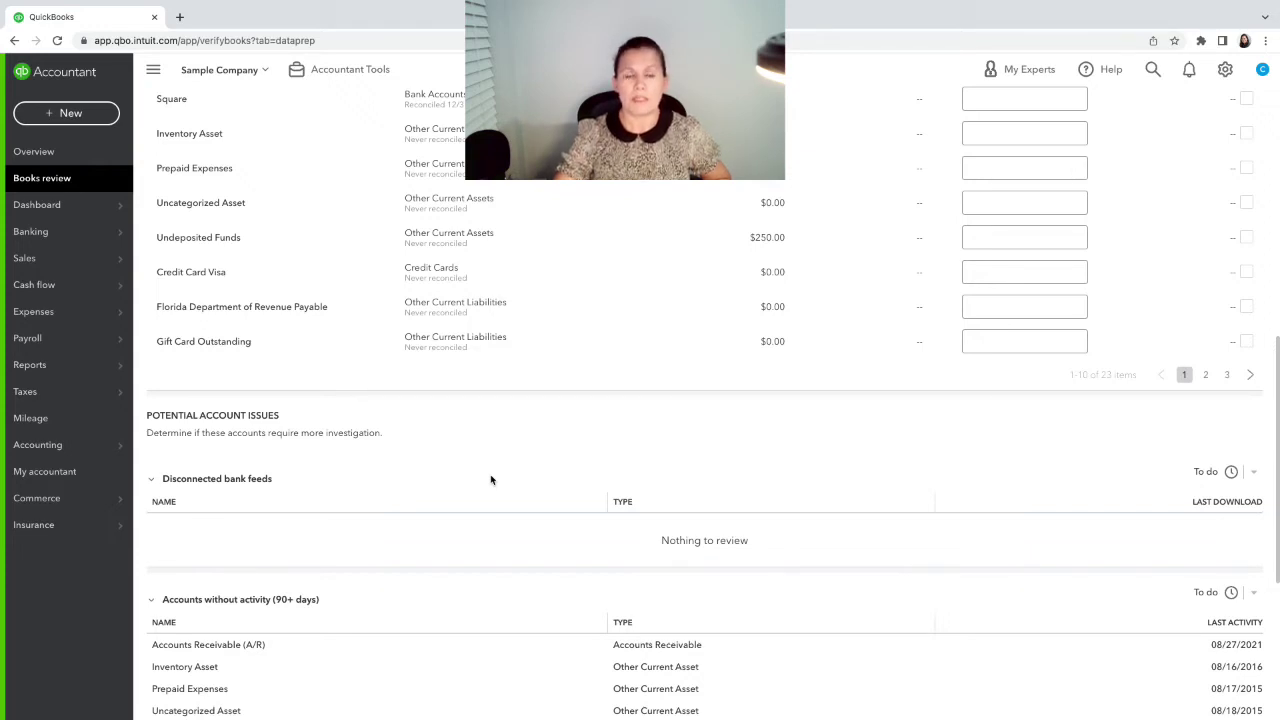
pyautogui.scroll(-2, 491, 480)
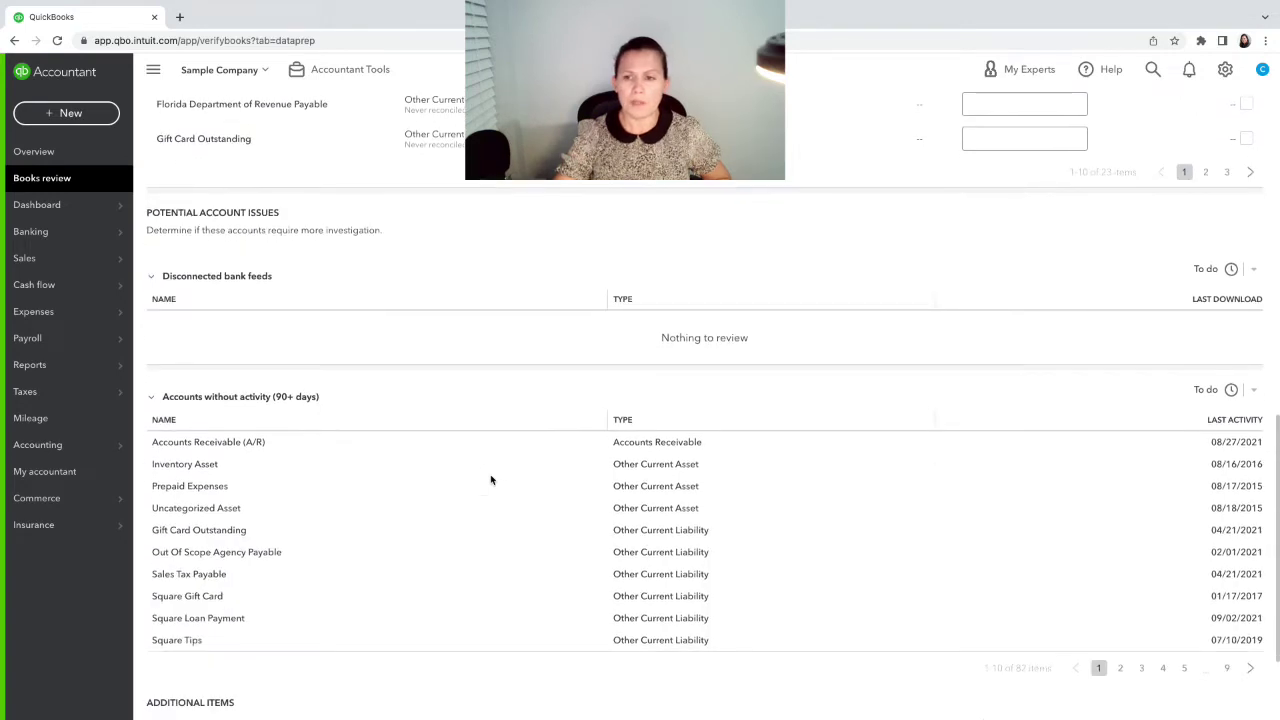
pyautogui.scroll(-1, 491, 480)
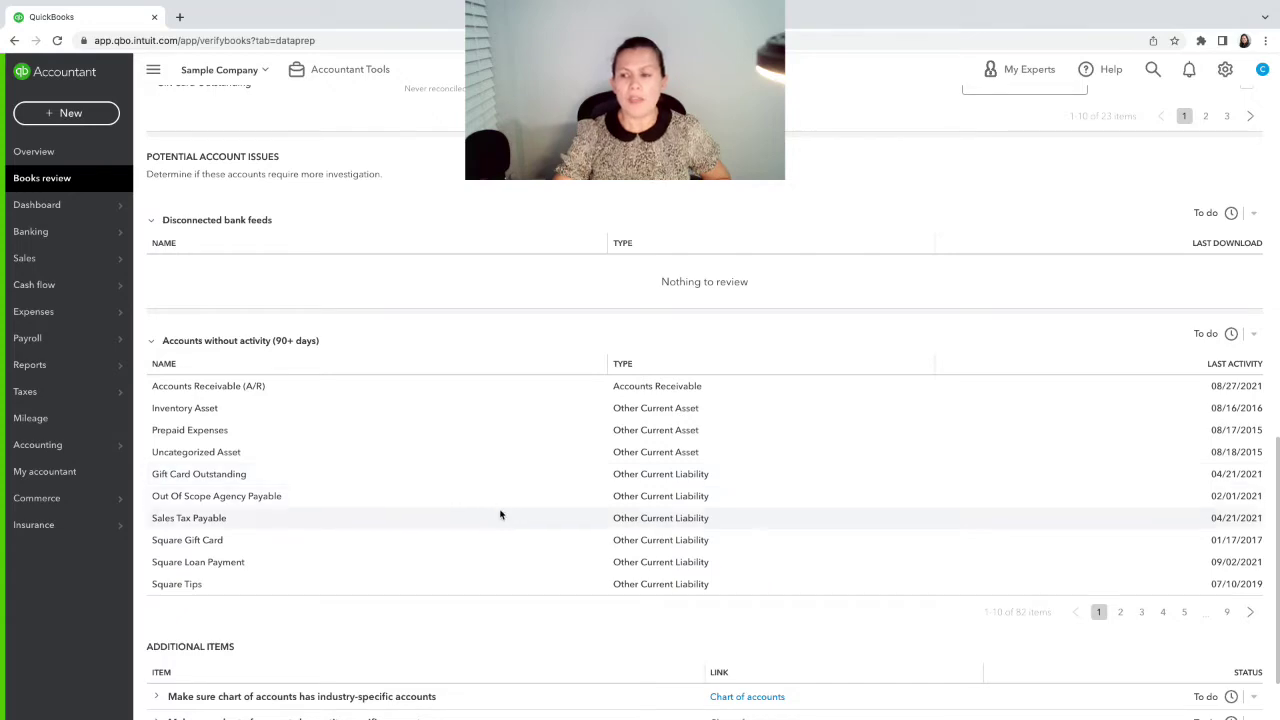
pyautogui.scroll(4, 616, 474)
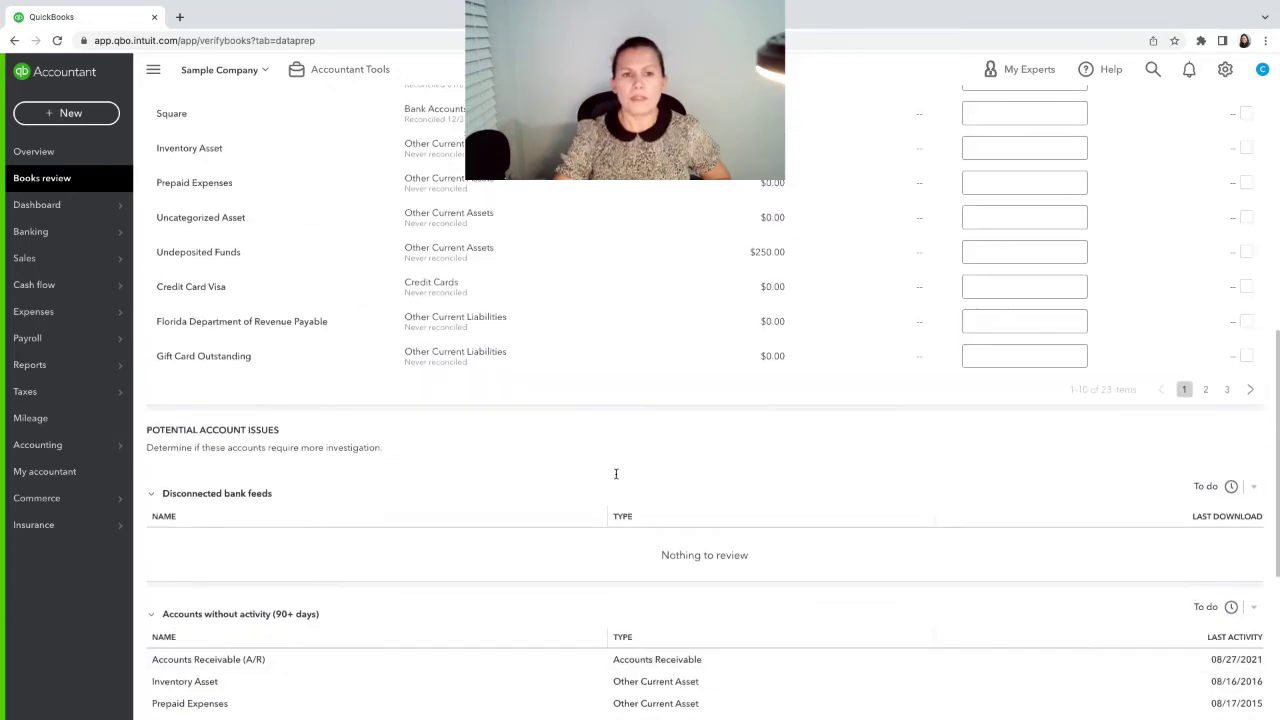
pyautogui.scroll(-4, 616, 474)
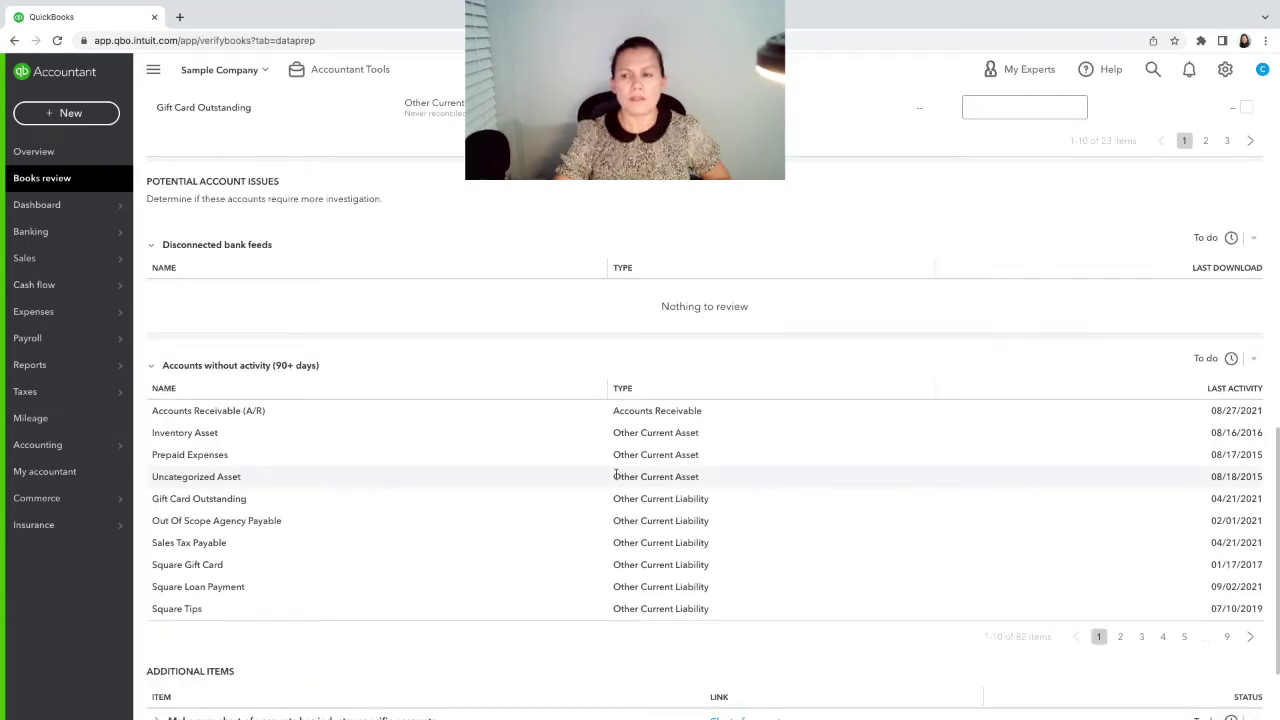
pyautogui.scroll(1, 616, 474)
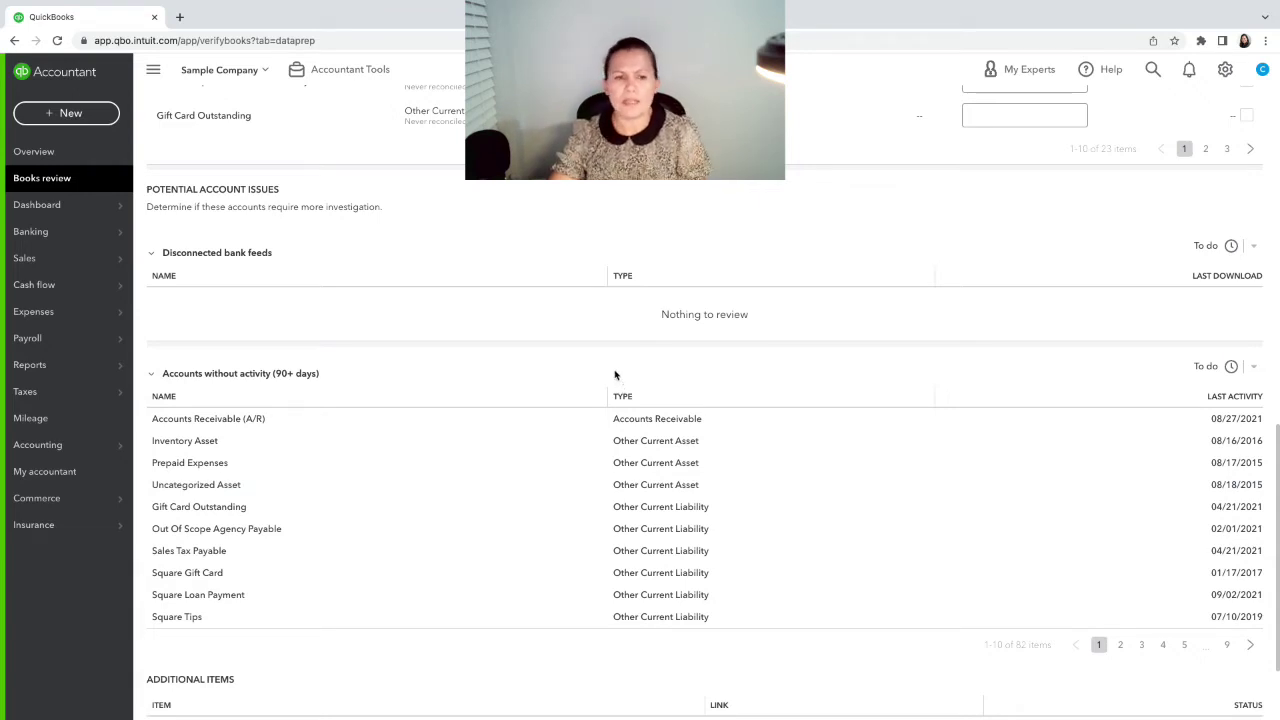
pyautogui.scroll(-1, 615, 374)
pyautogui.scroll(-1, 615, 388)
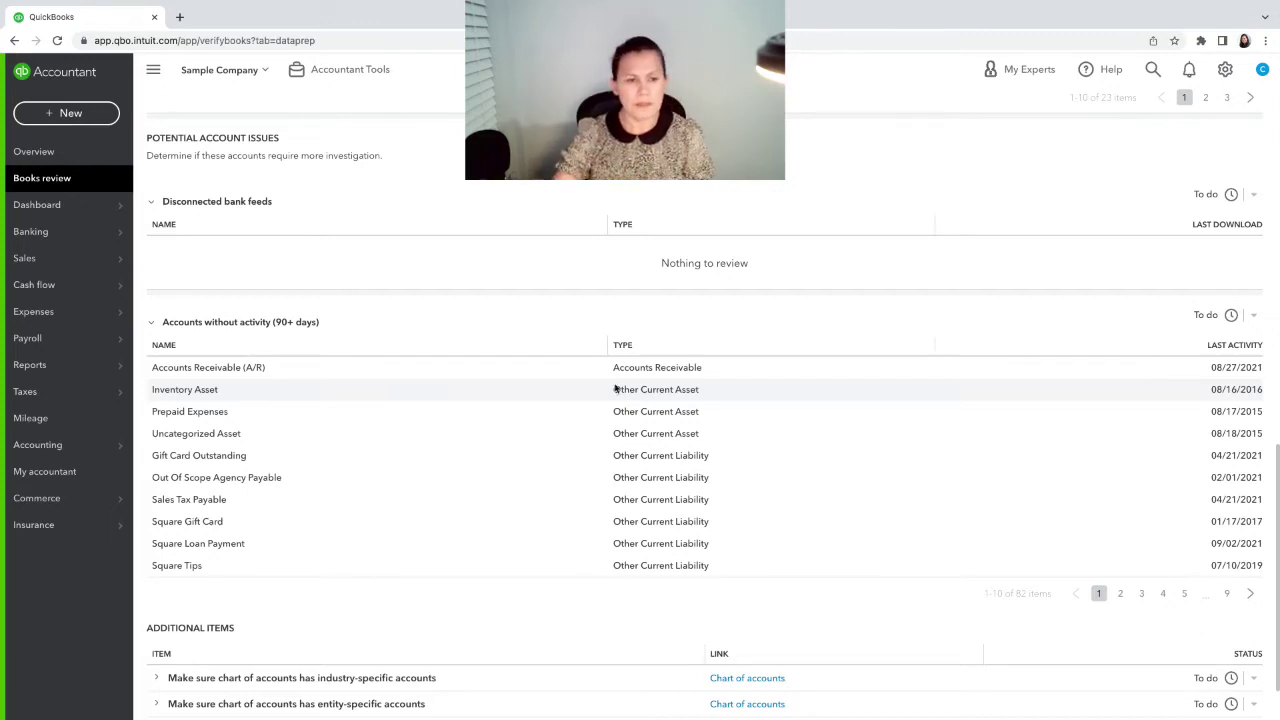
pyautogui.scroll(-1, 606, 463)
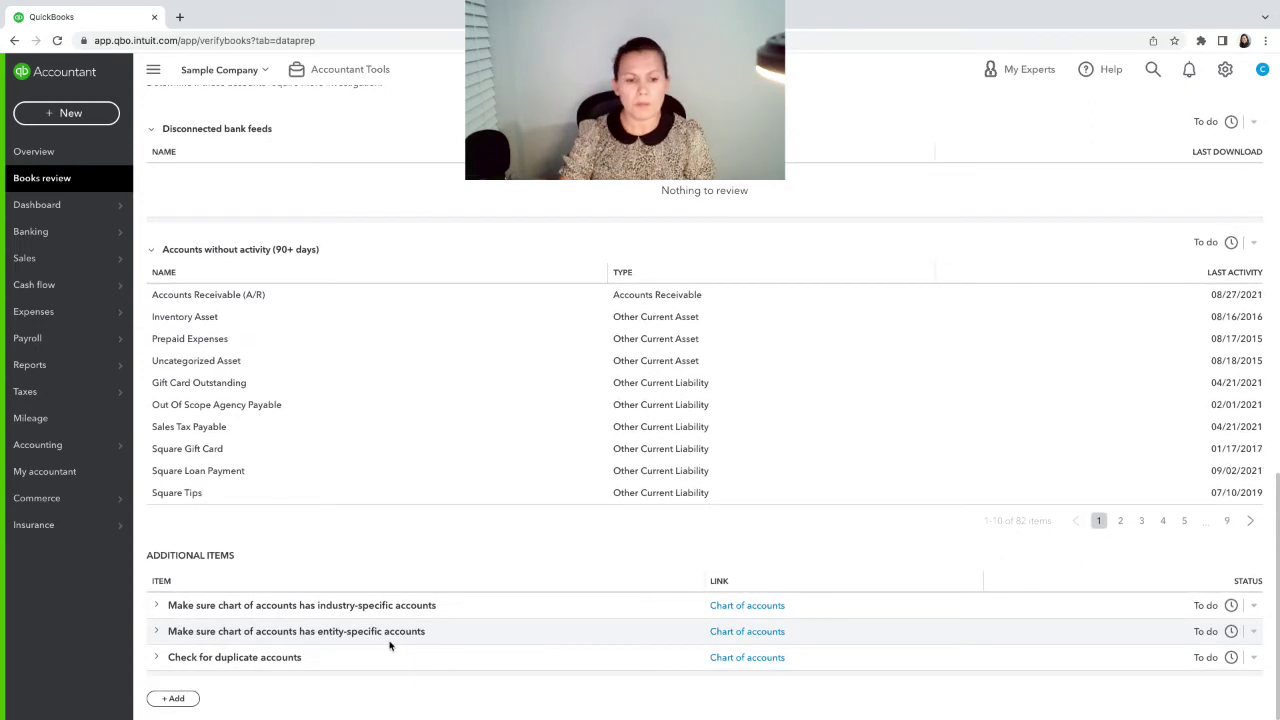
pyautogui.scroll(1, 390, 645)
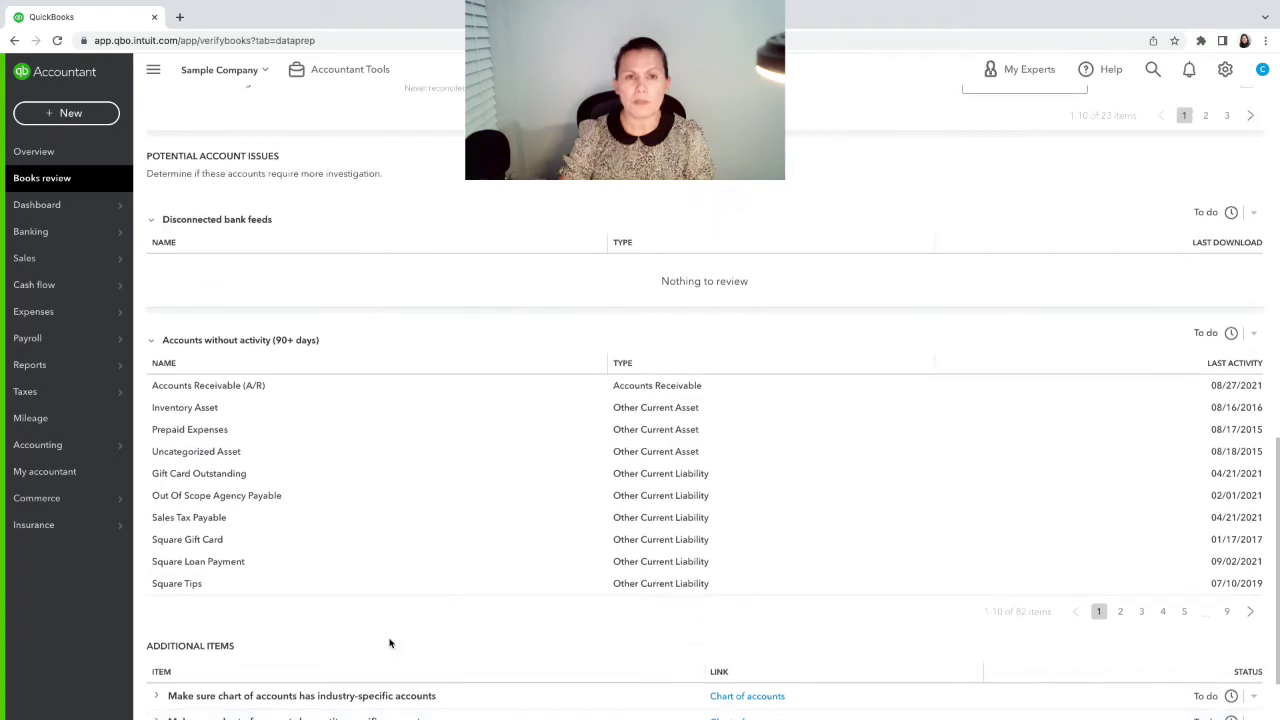
pyautogui.scroll(6, 390, 642)
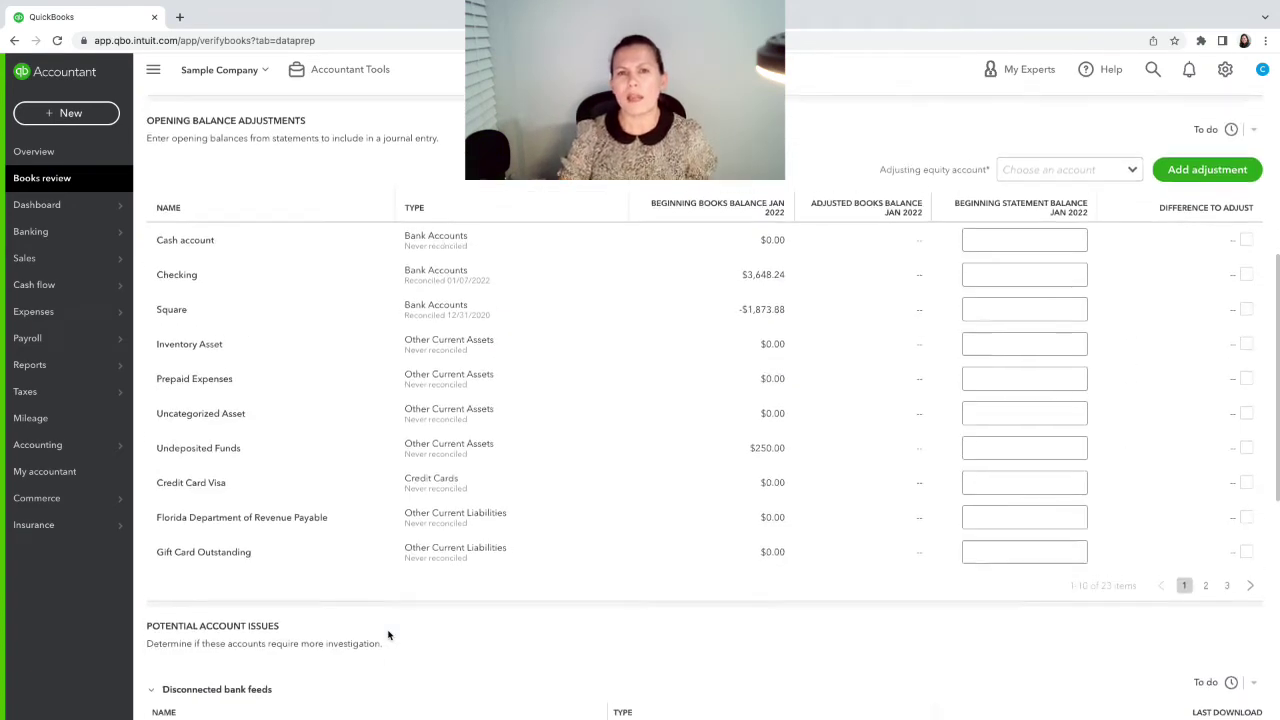
pyautogui.scroll(3, 387, 631)
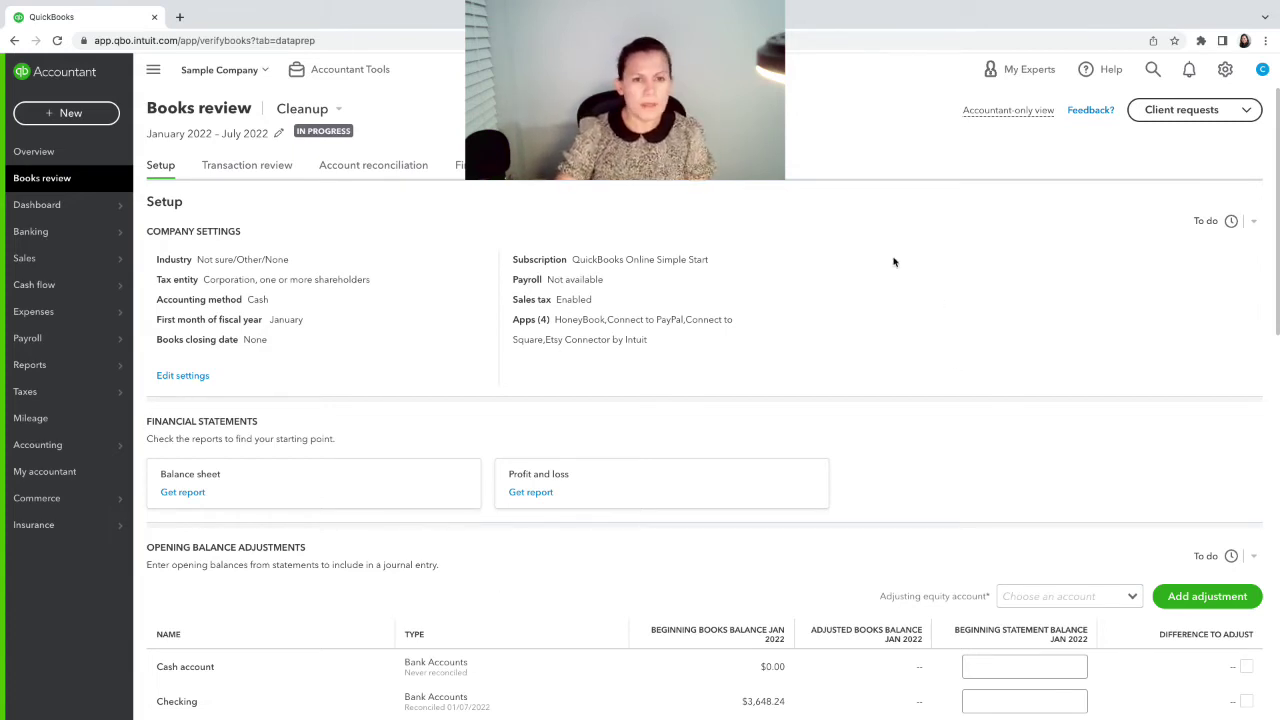
# - Compare the Setup and Transaction review sections of the cleanup, finishing on Transaction review
pyautogui.click(250, 166)
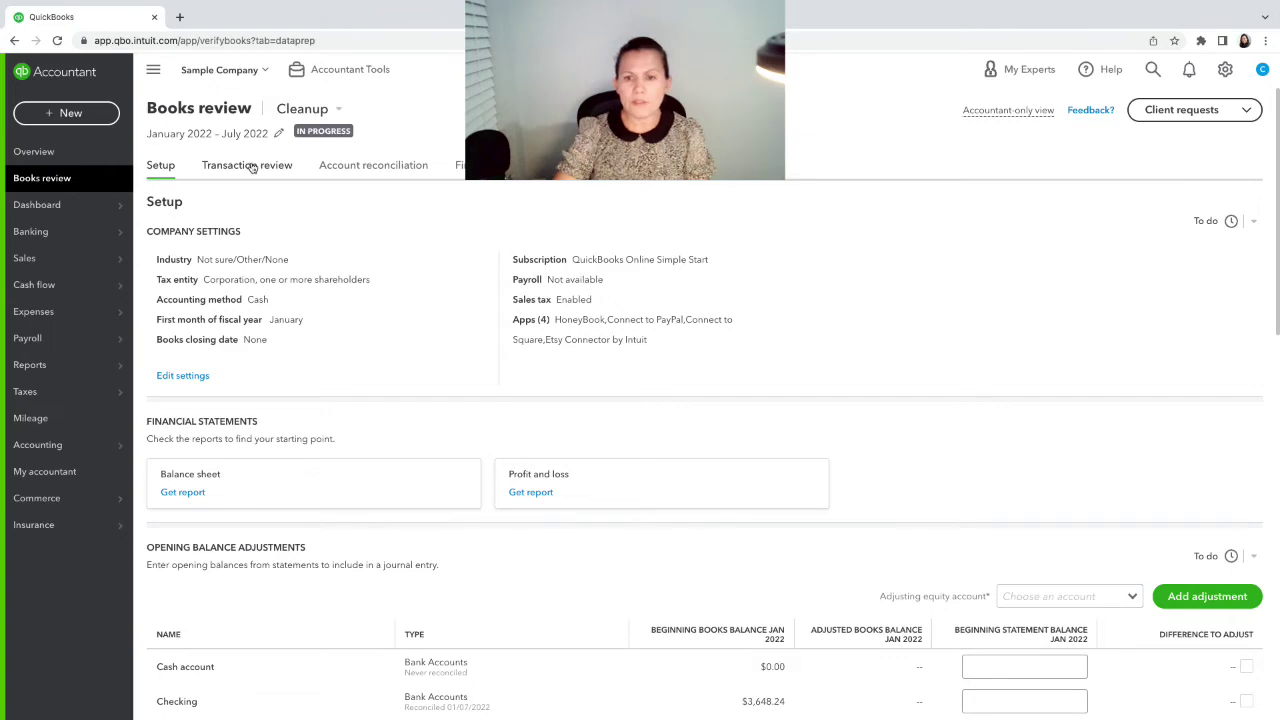
pyautogui.click(166, 170)
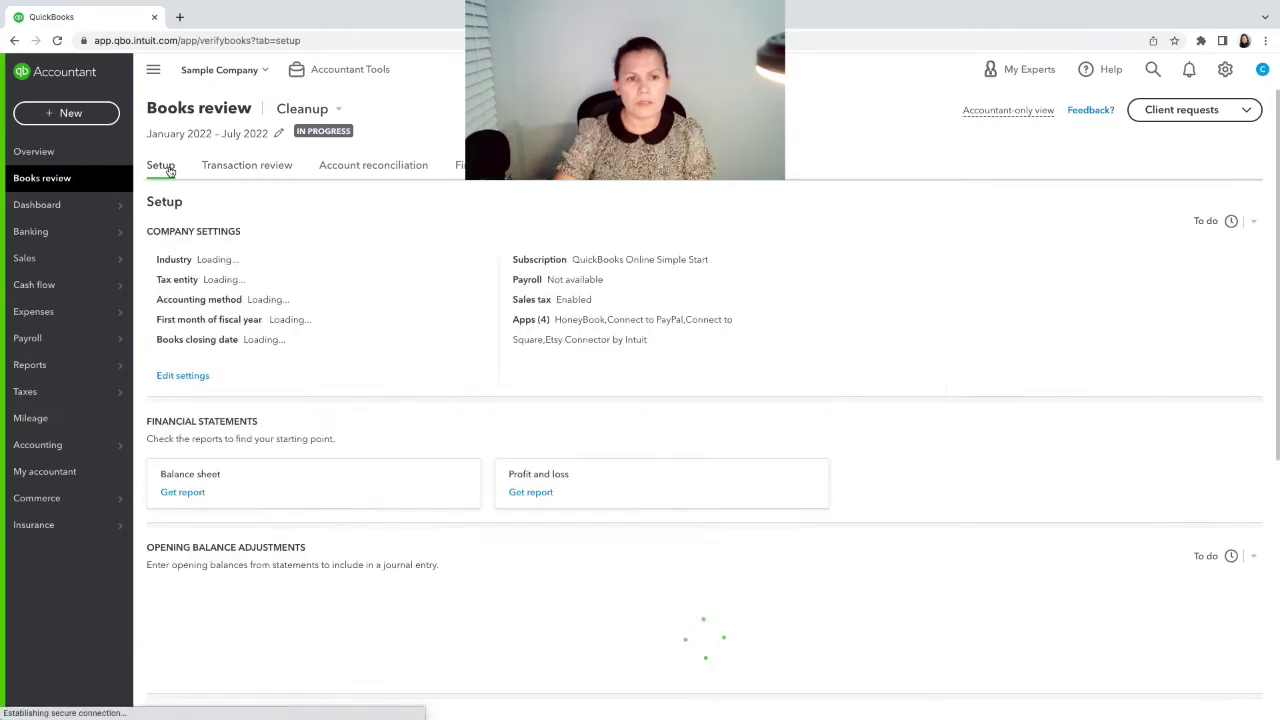
pyautogui.click(230, 172)
pyautogui.click(164, 170)
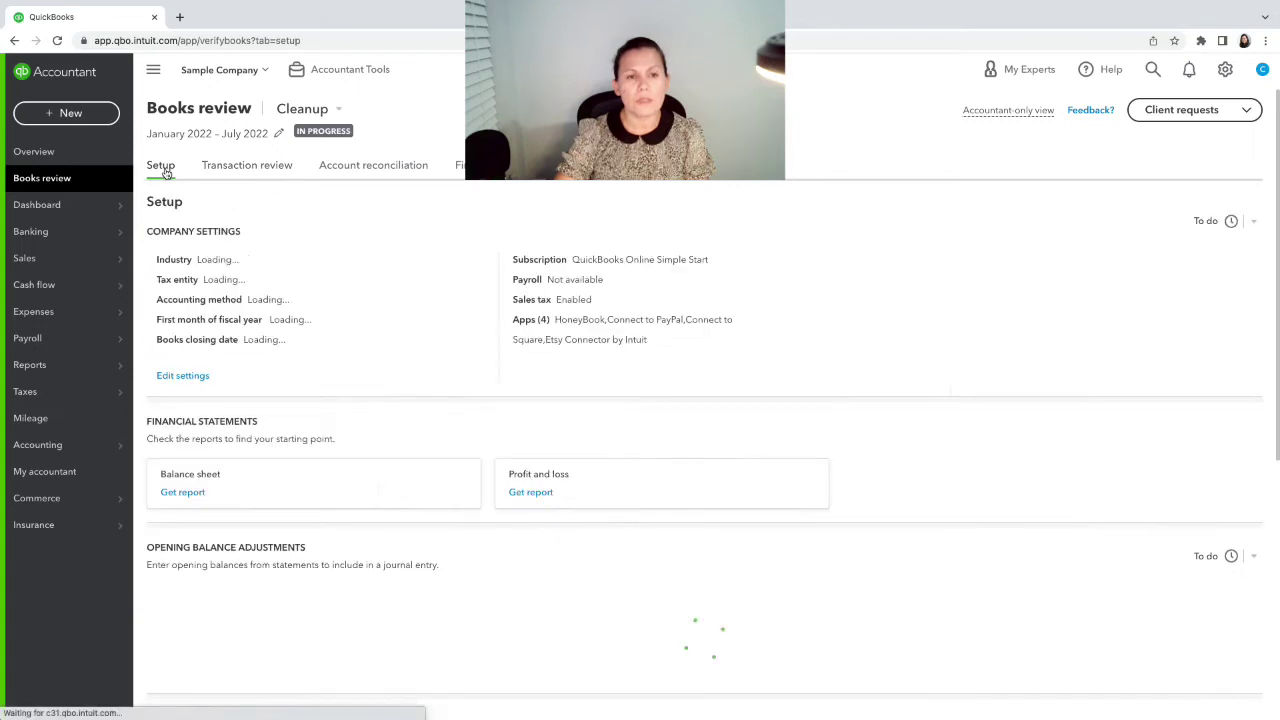
pyautogui.click(240, 172)
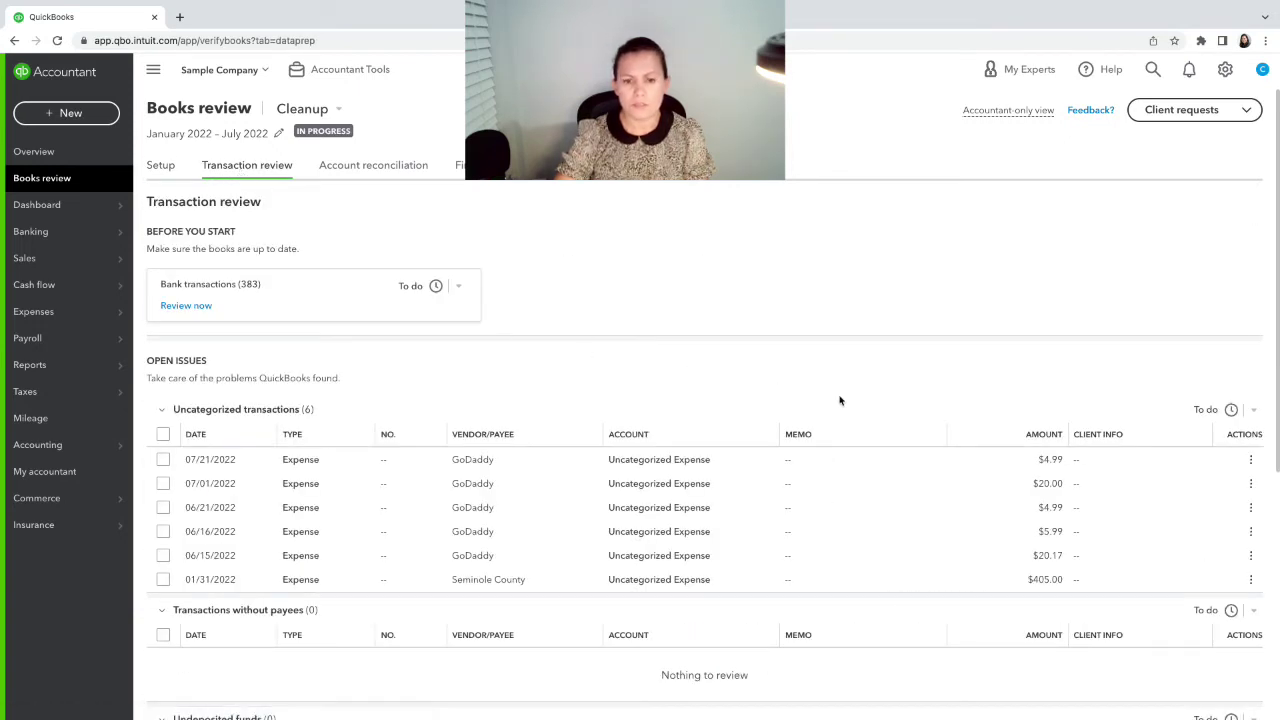
# - Select all uncategorized transactions under Open Issues and start a client request asking about them
pyautogui.scroll(-1, 740, 412)
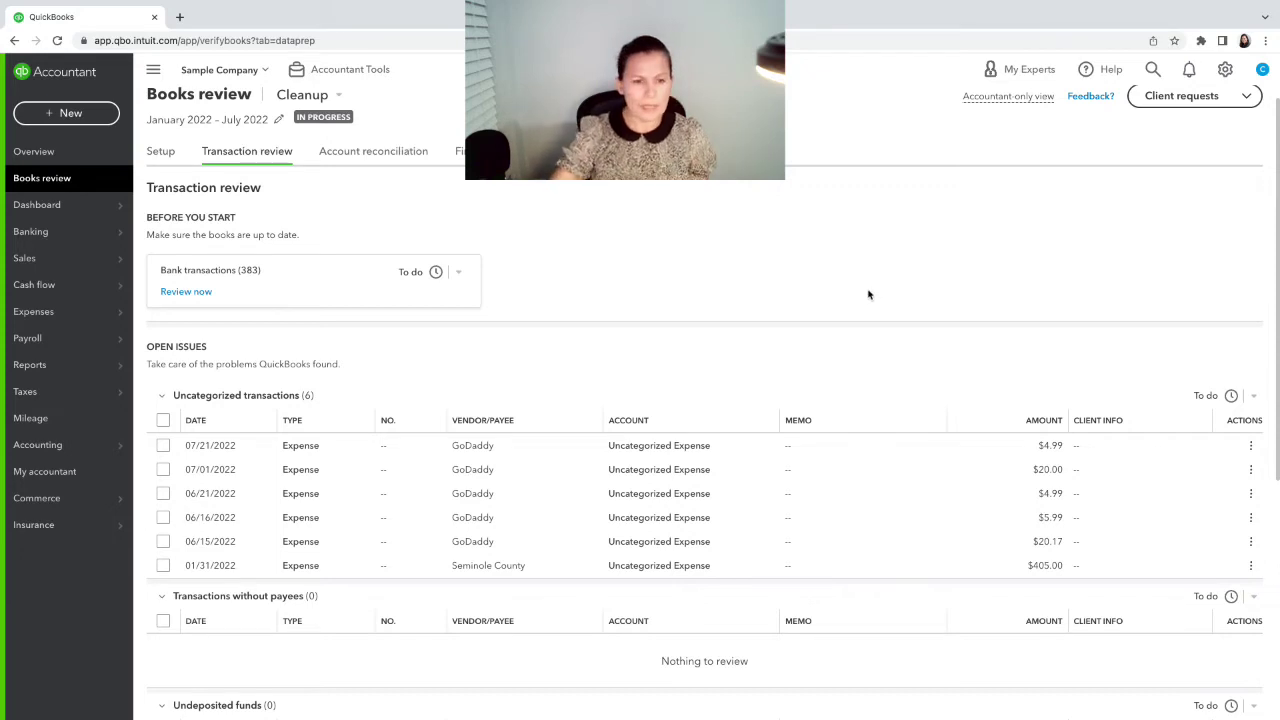
pyautogui.click(163, 420)
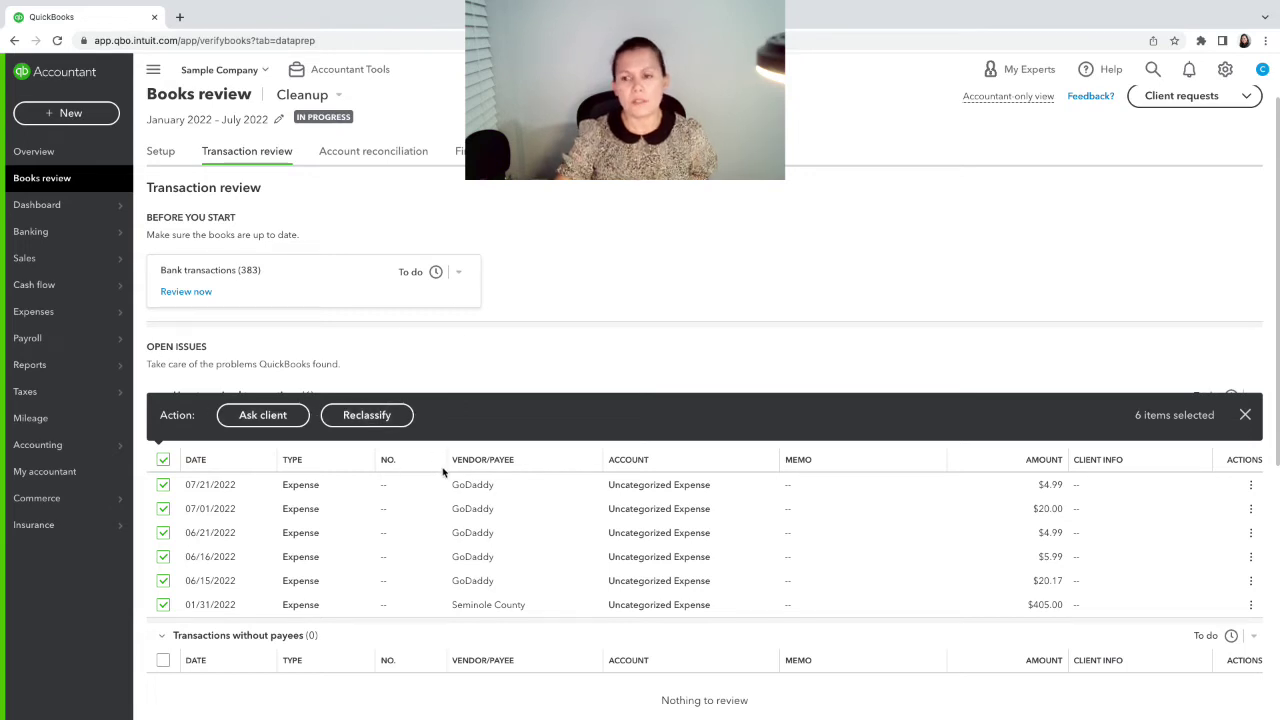
pyautogui.click(283, 419)
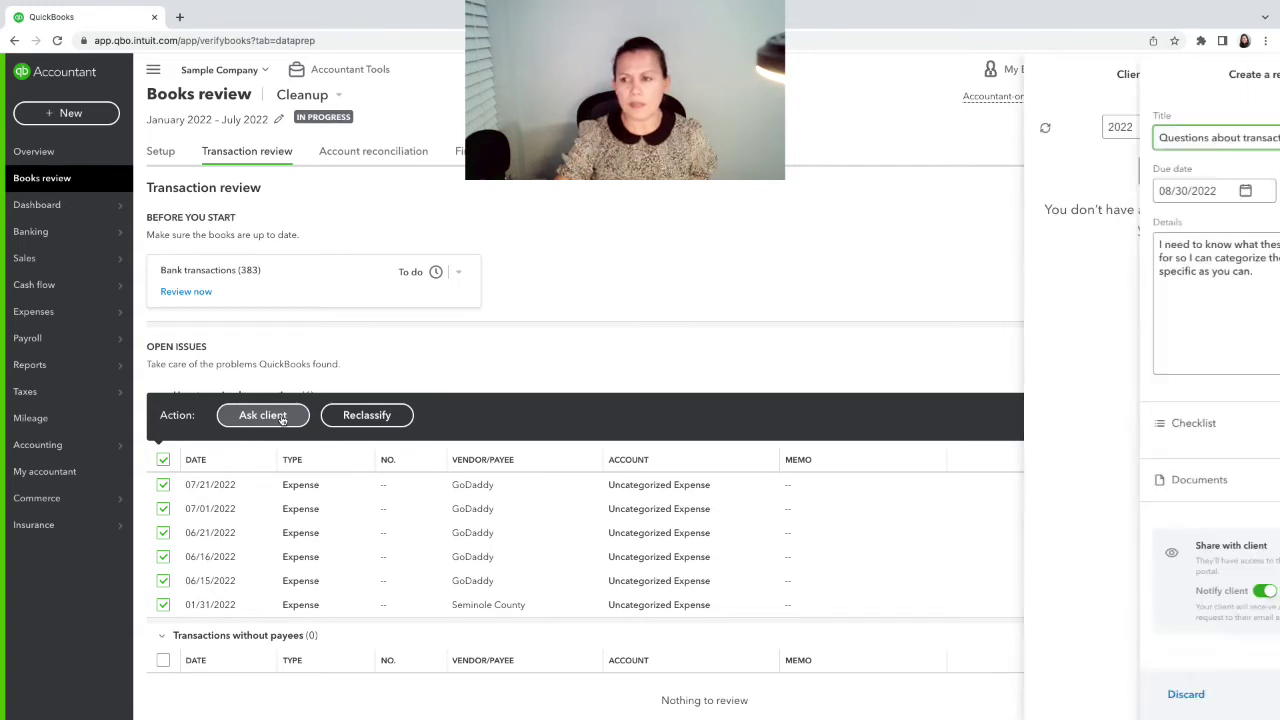
# - Add "Please inform who was paid and what was the expense for." to the end of the request details and share the request with the client
pyautogui.click(1212, 300)
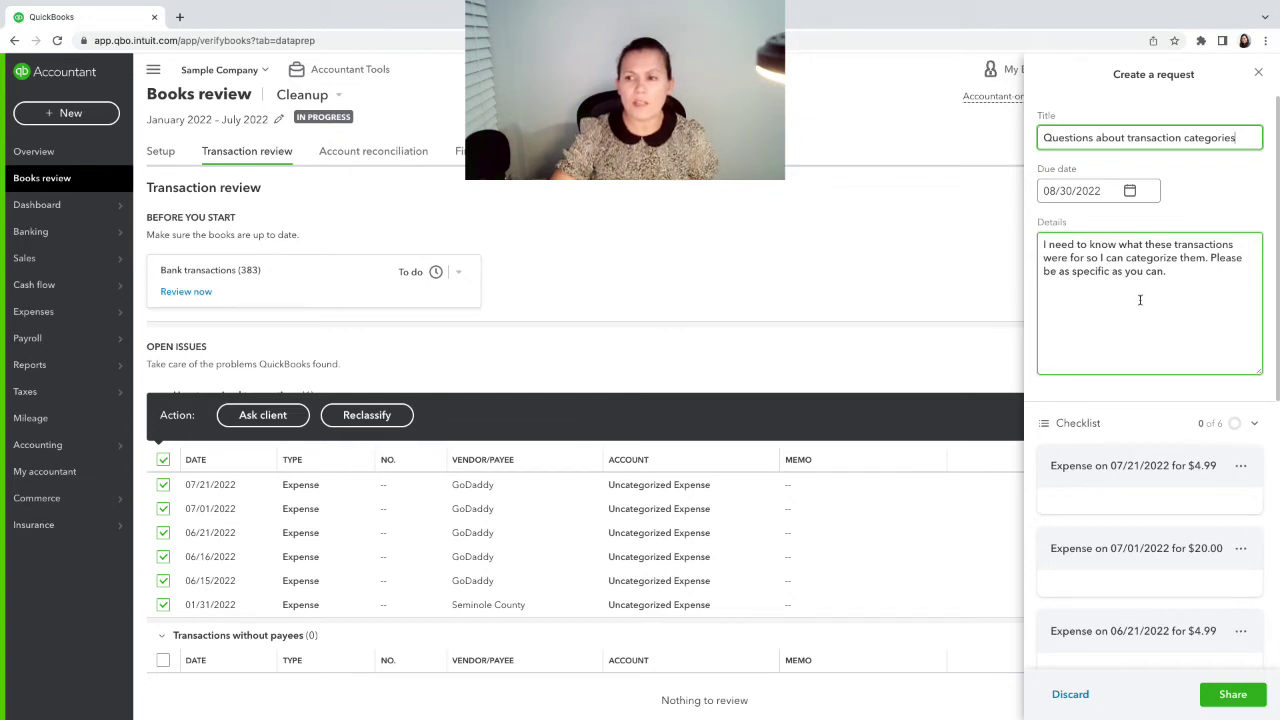
pyautogui.click(1175, 271)
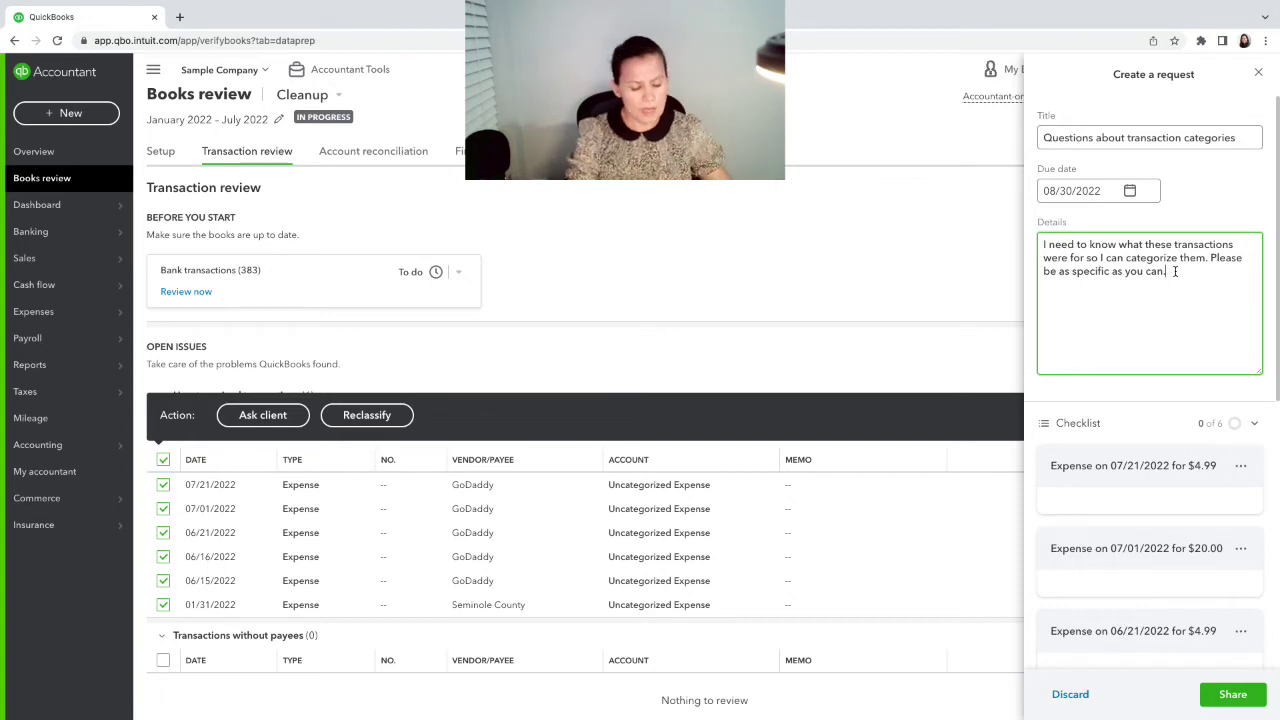
pyautogui.write('Please i')
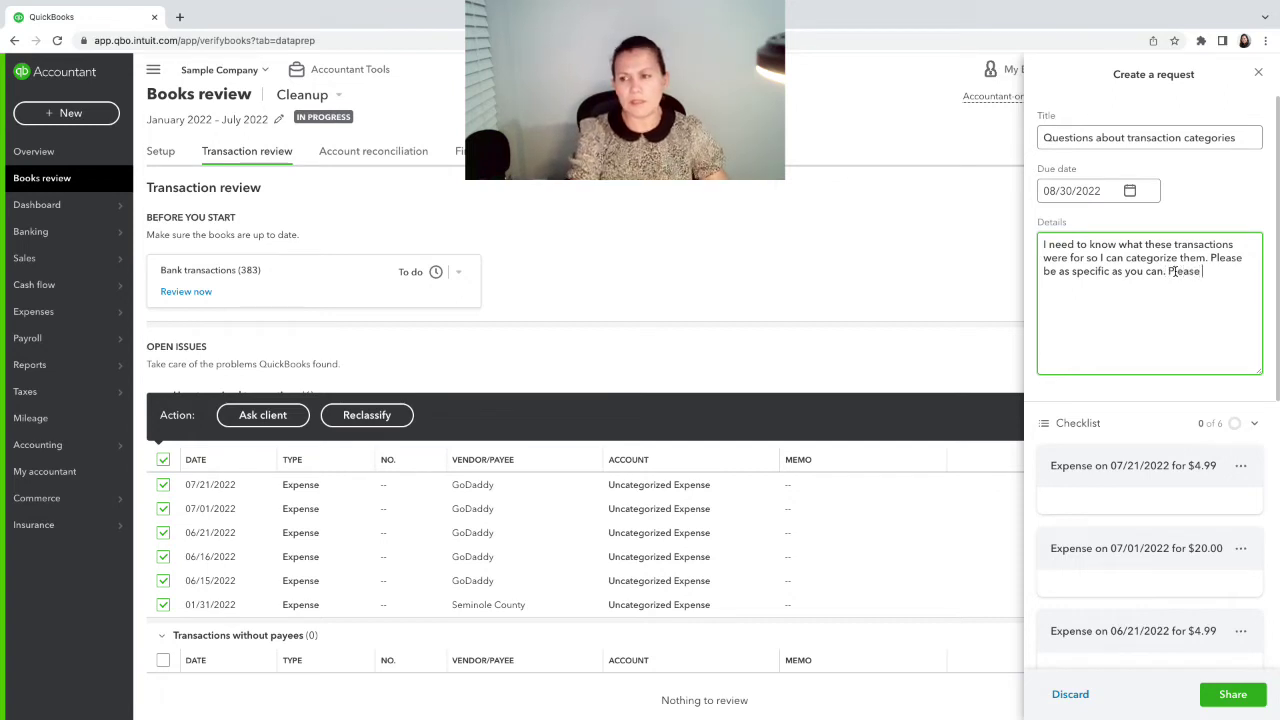
pyautogui.write('nform')
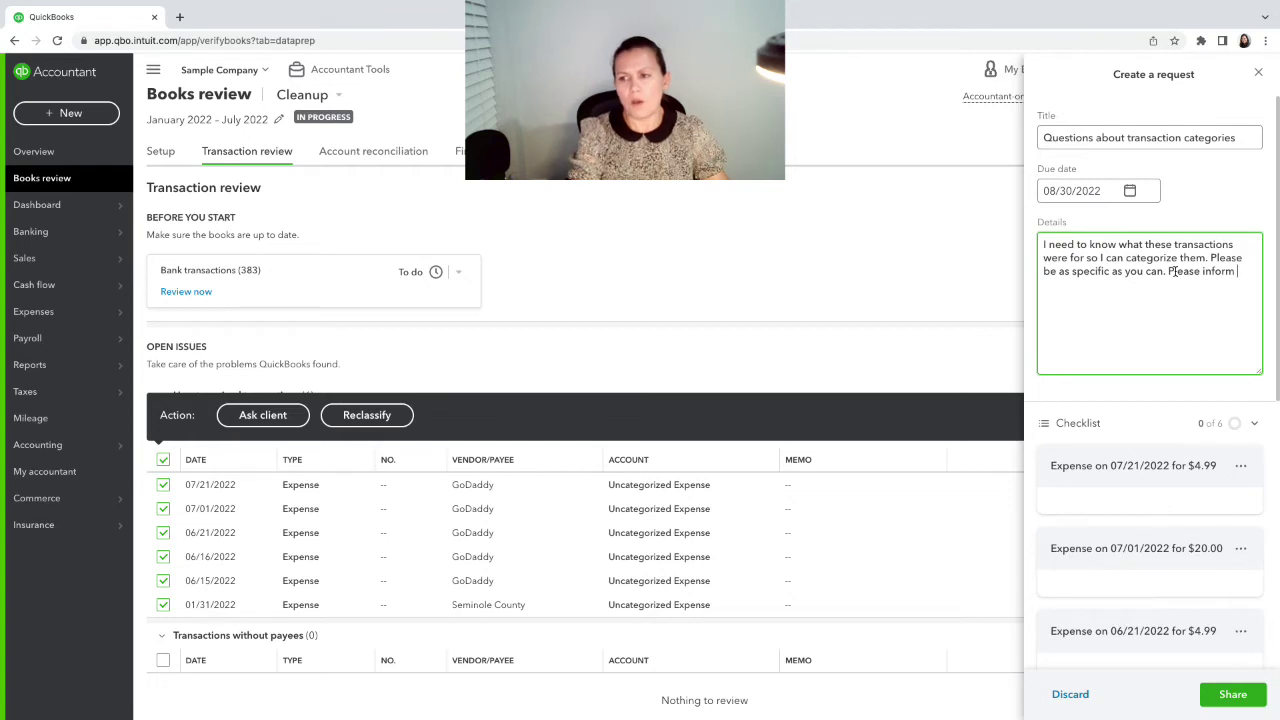
pyautogui.write(' who was ')
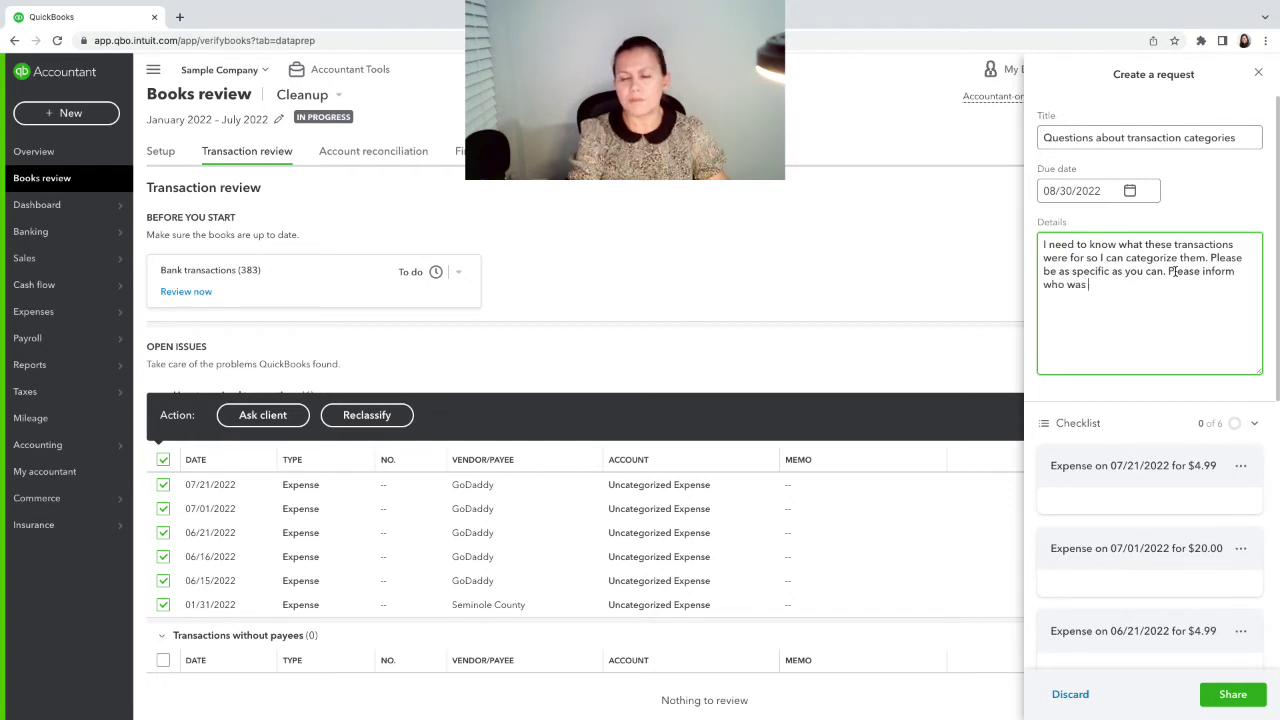
pyautogui.write('paid and')
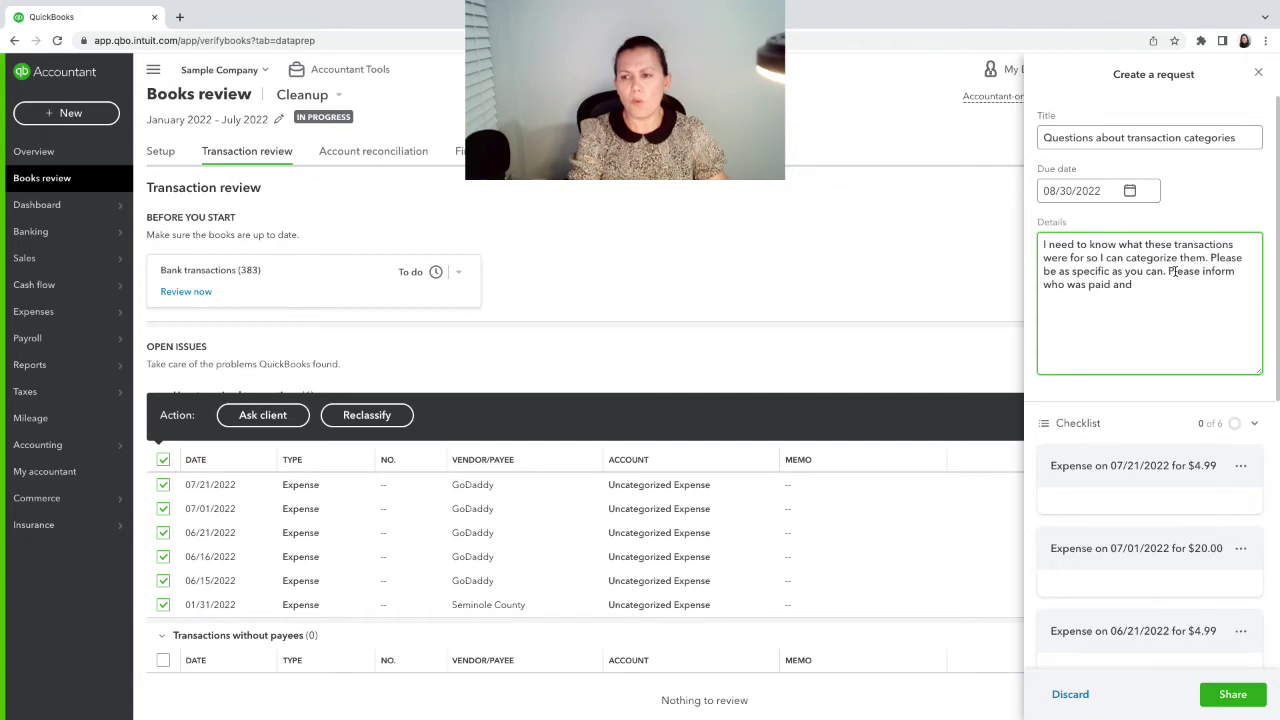
pyautogui.write(' what was ')
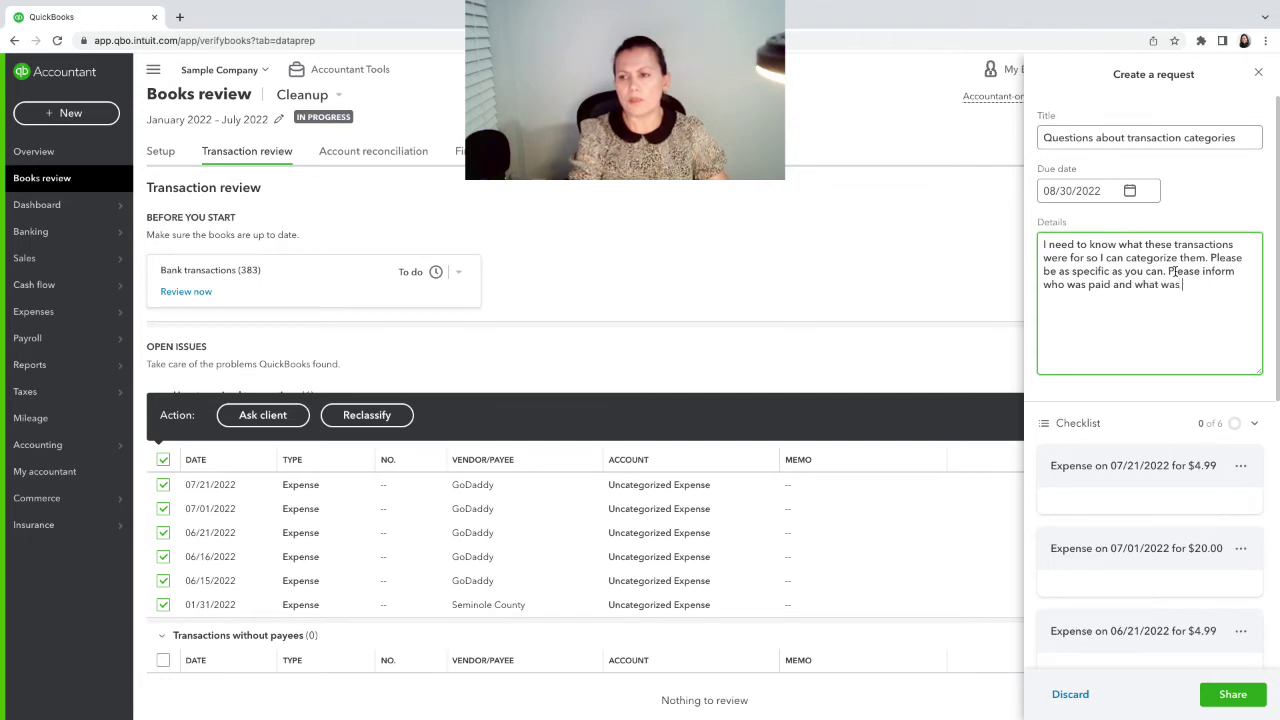
pyautogui.write('the exp')
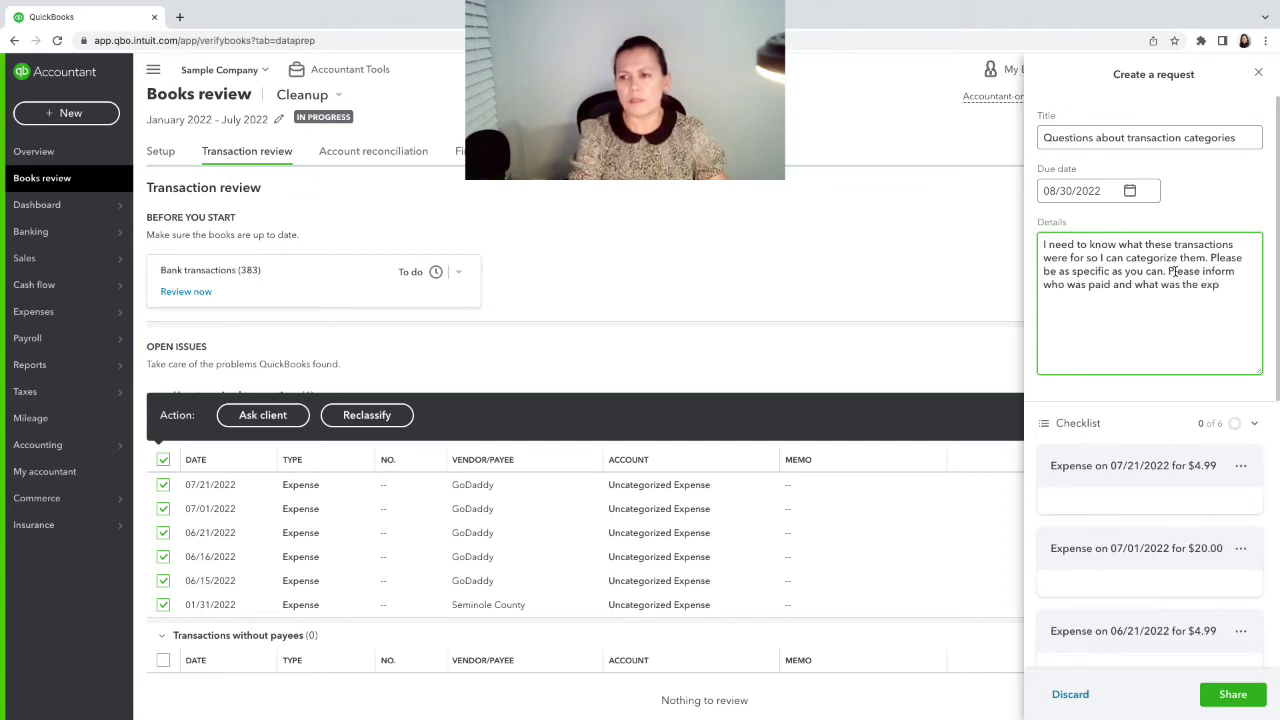
pyautogui.write('ense for')
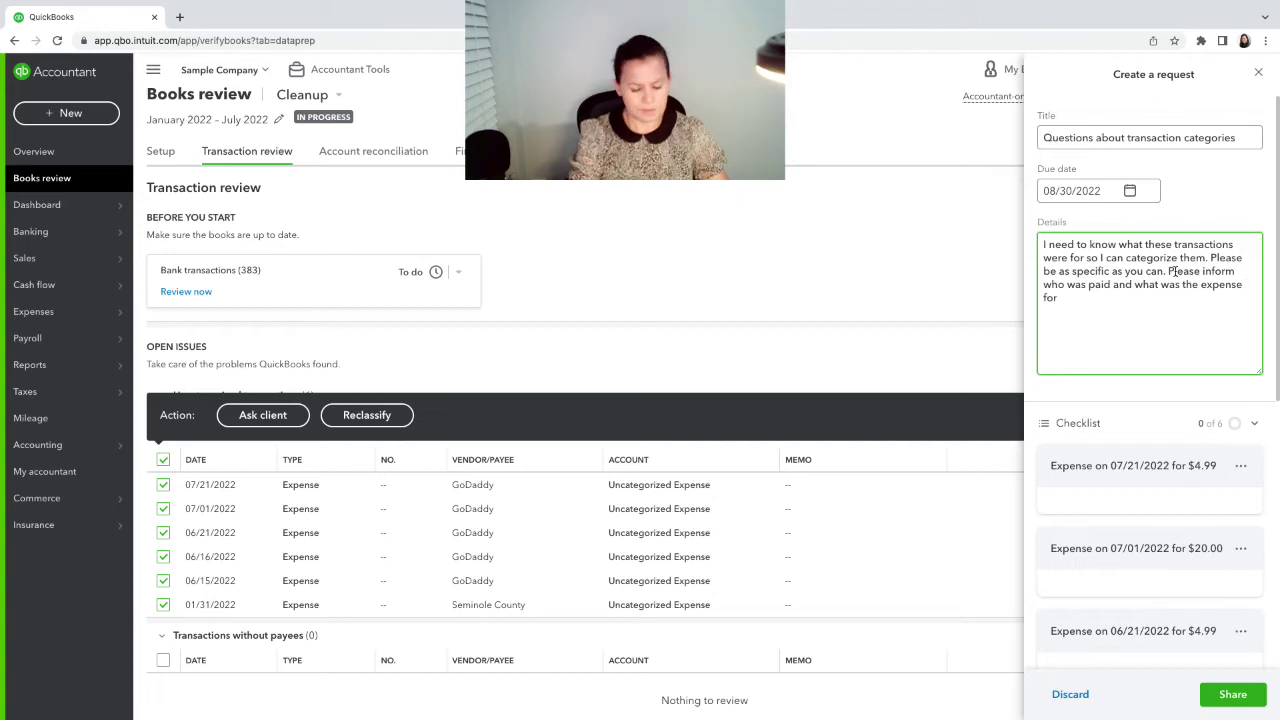
pyautogui.write('.')
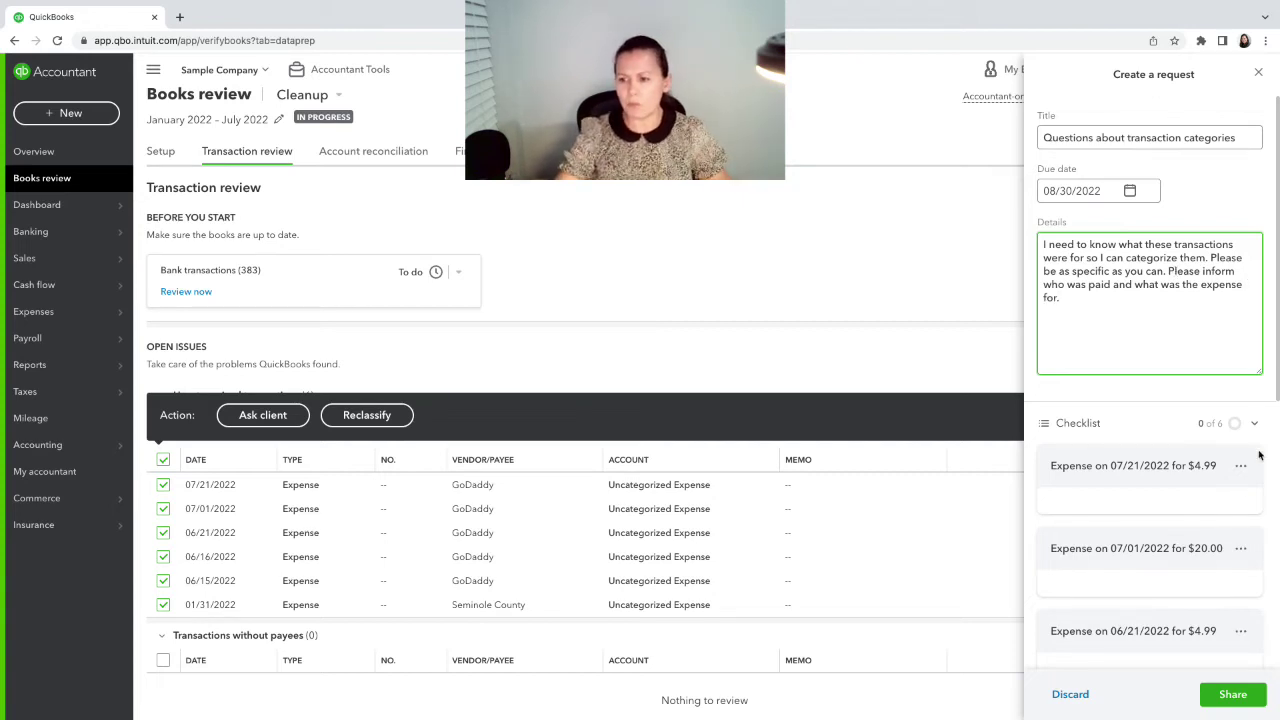
pyautogui.click(1276, 393)
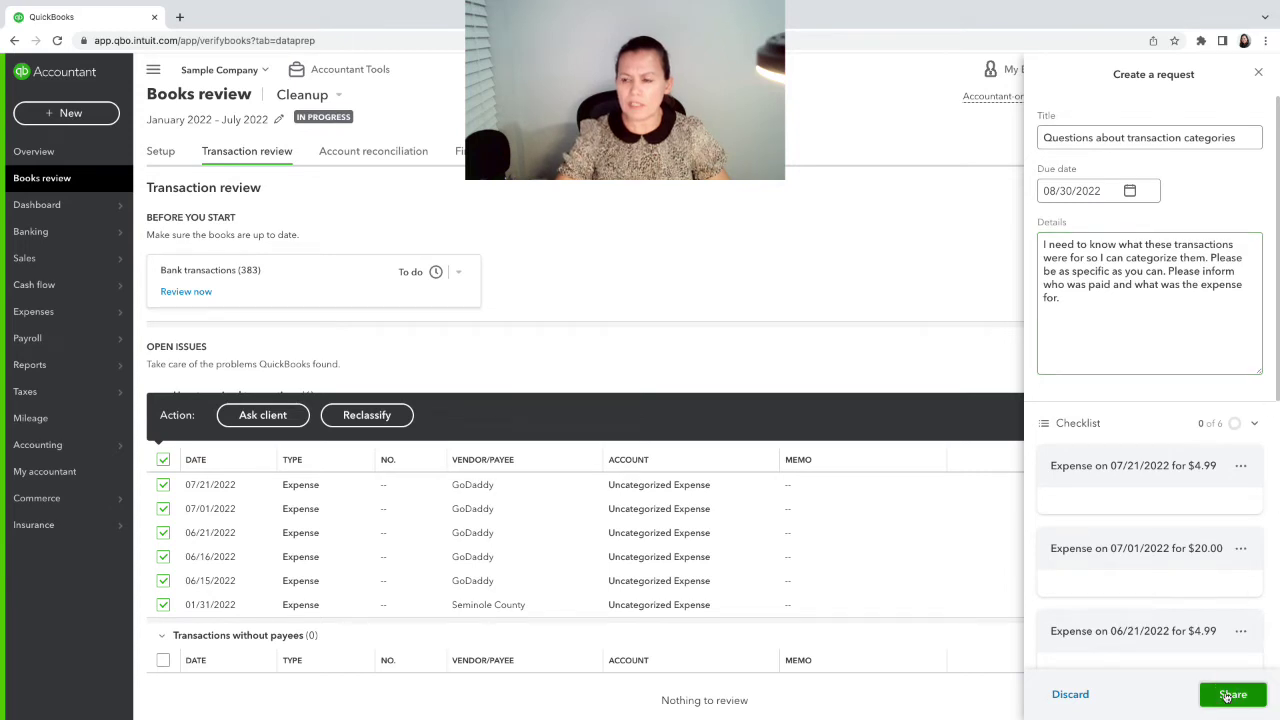
pyautogui.click(1230, 695)
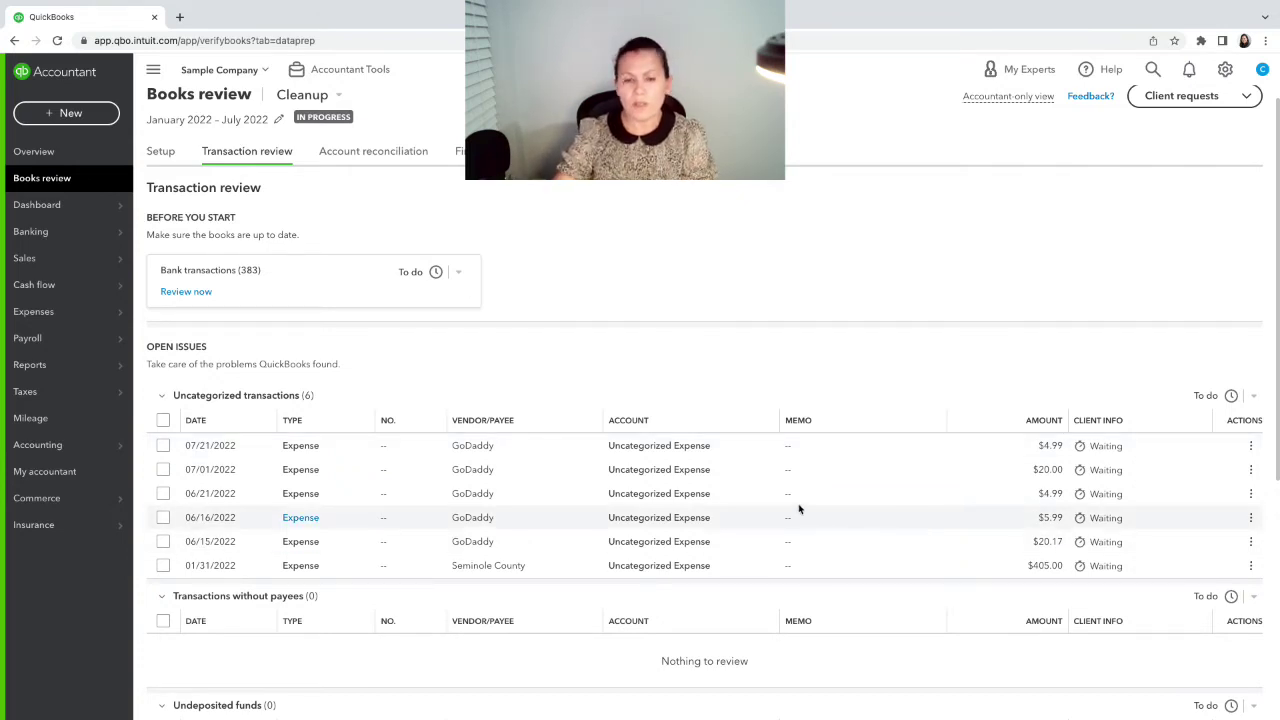
# - Set the status of the Transactions without payees group under Open Issues to Done
pyautogui.scroll(-1, 797, 506)
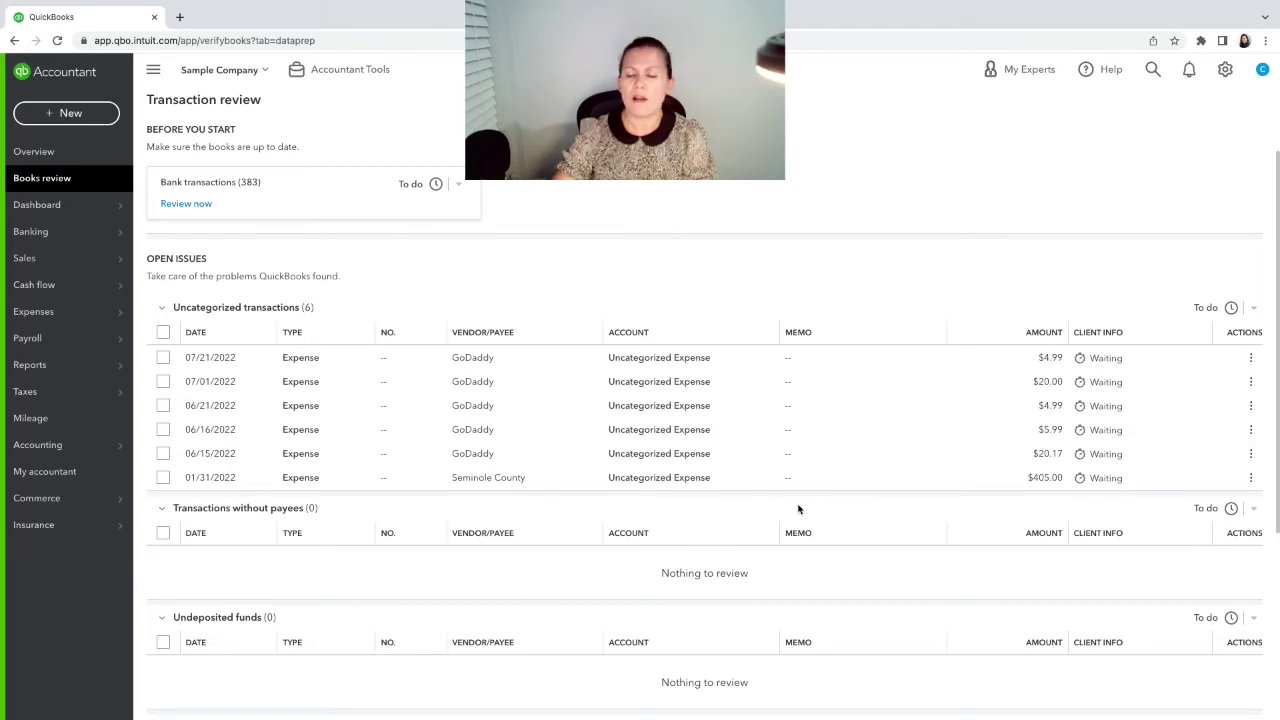
pyautogui.scroll(-2, 618, 493)
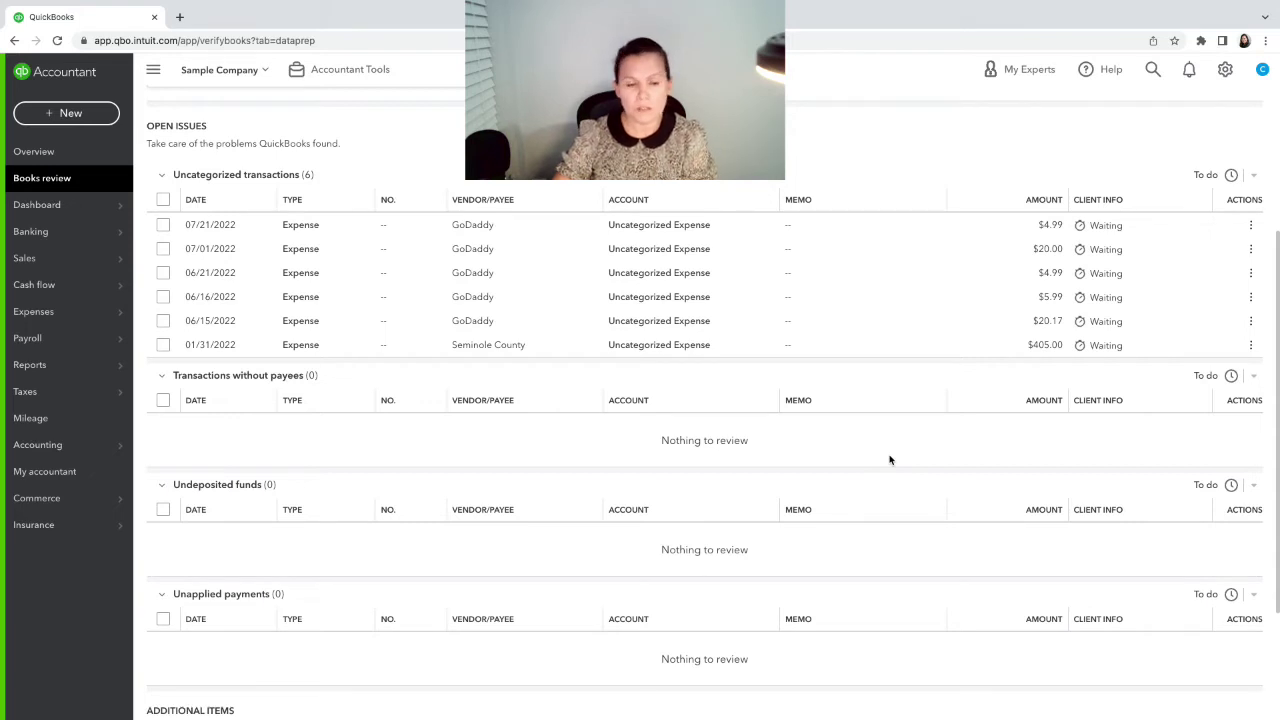
pyautogui.scroll(-1, 886, 503)
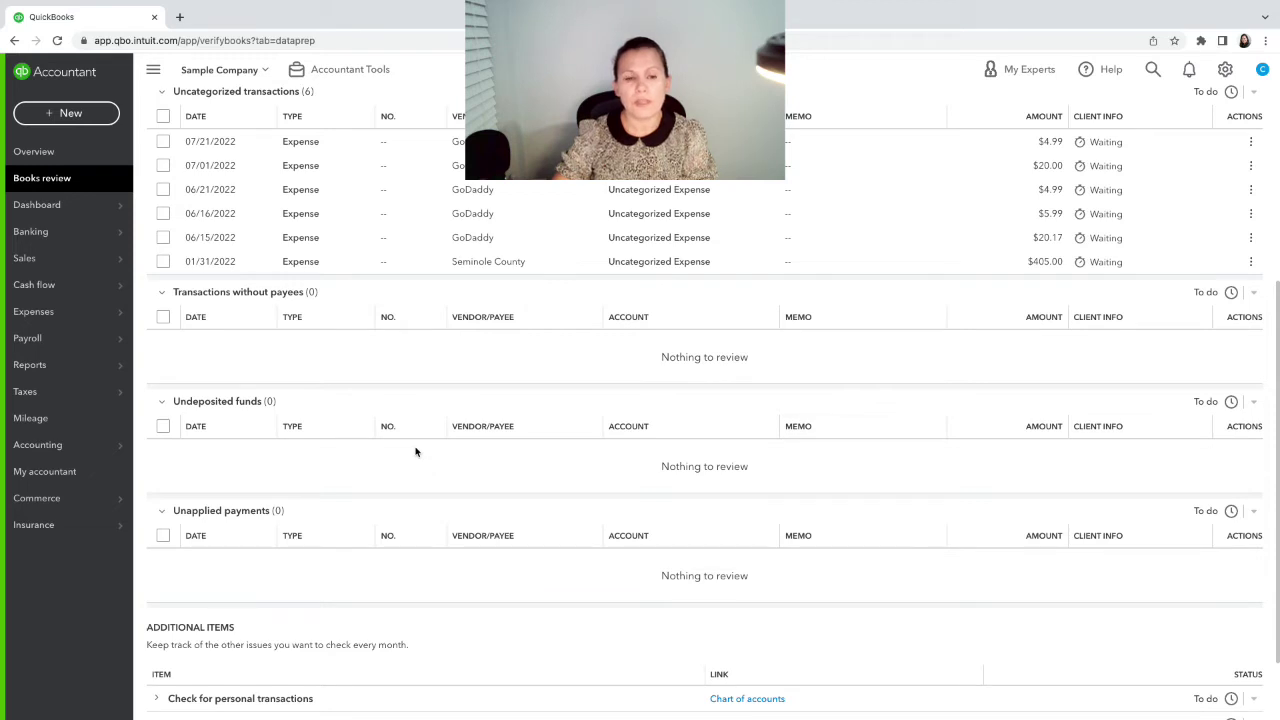
pyautogui.scroll(1, 416, 452)
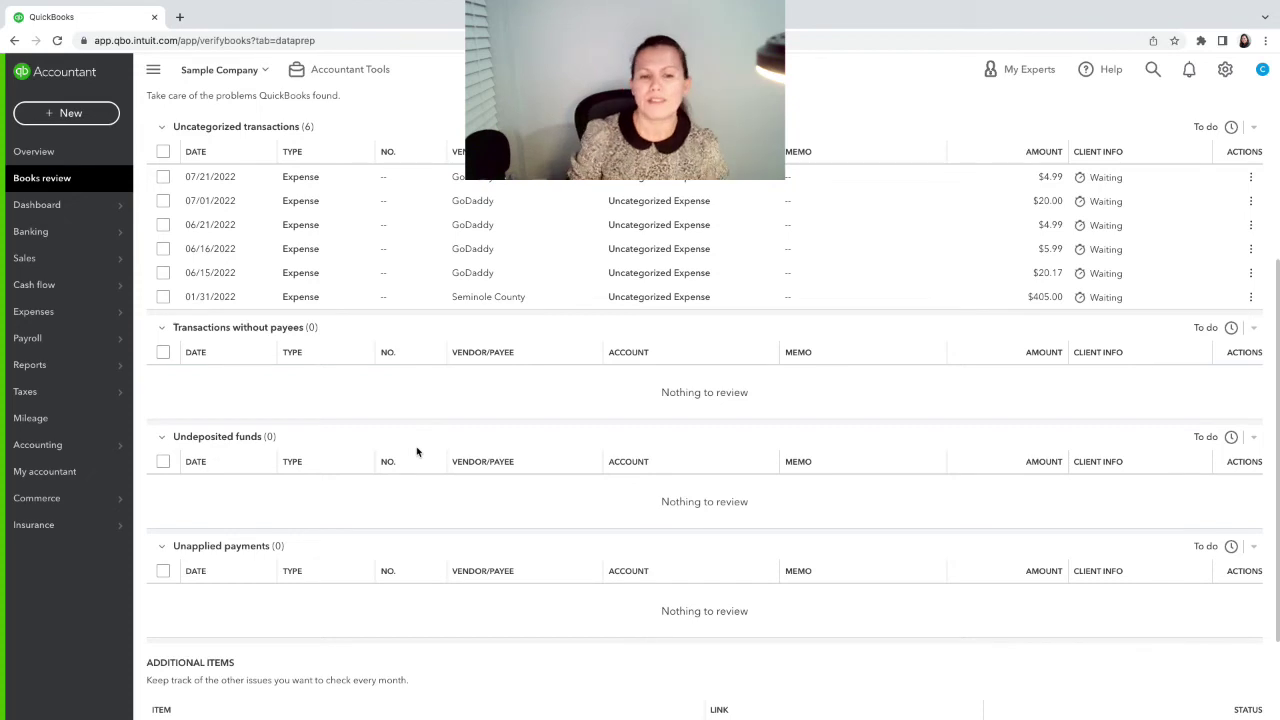
pyautogui.scroll(-3, 534, 583)
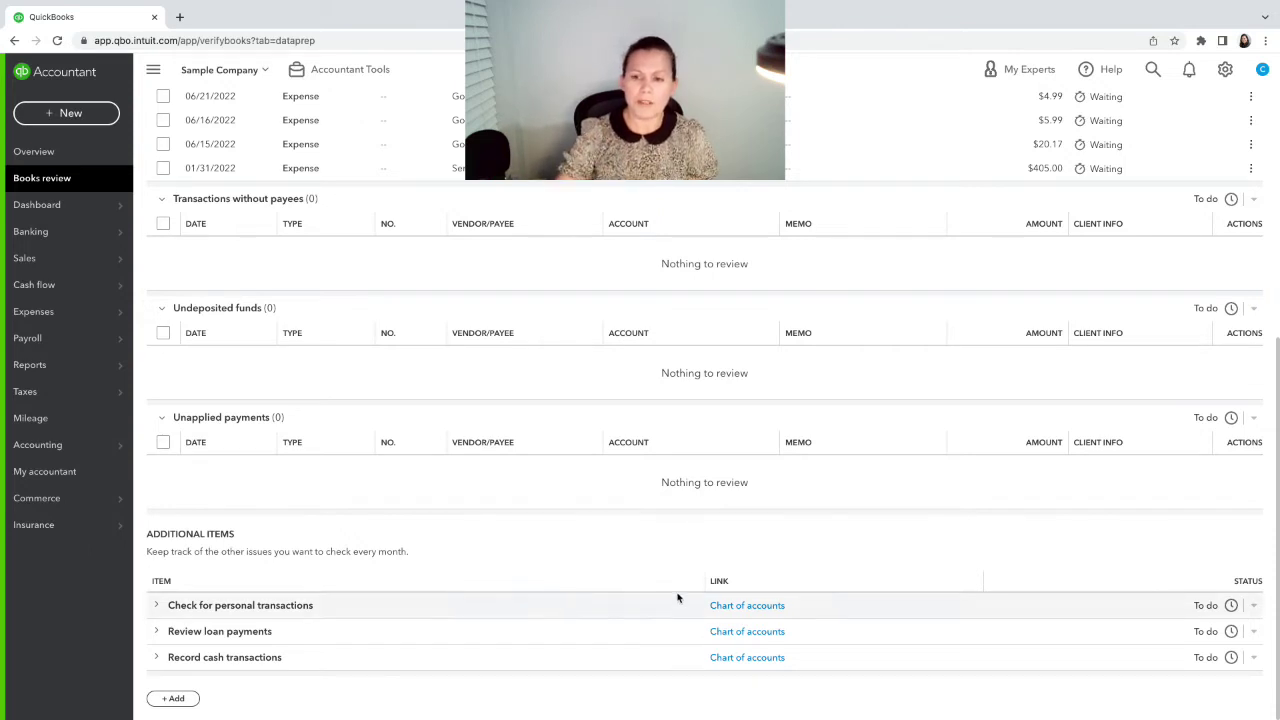
pyautogui.scroll(1, 704, 565)
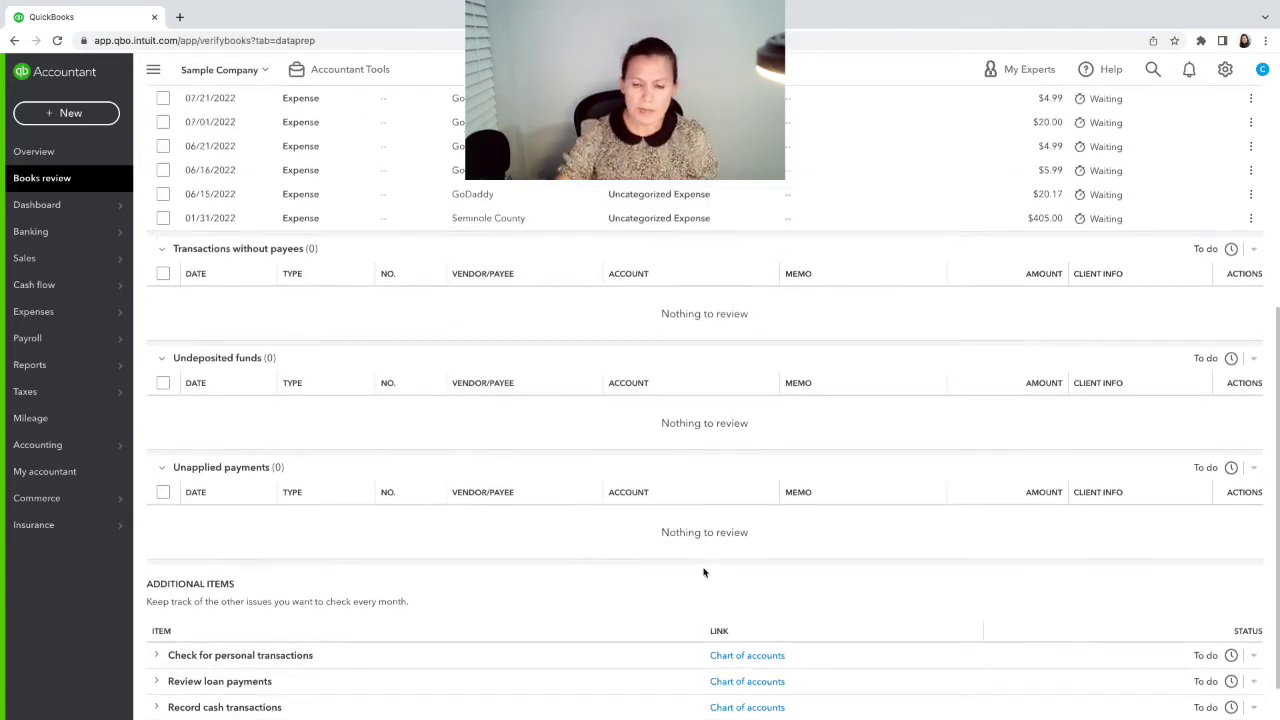
pyautogui.scroll(-1, 707, 558)
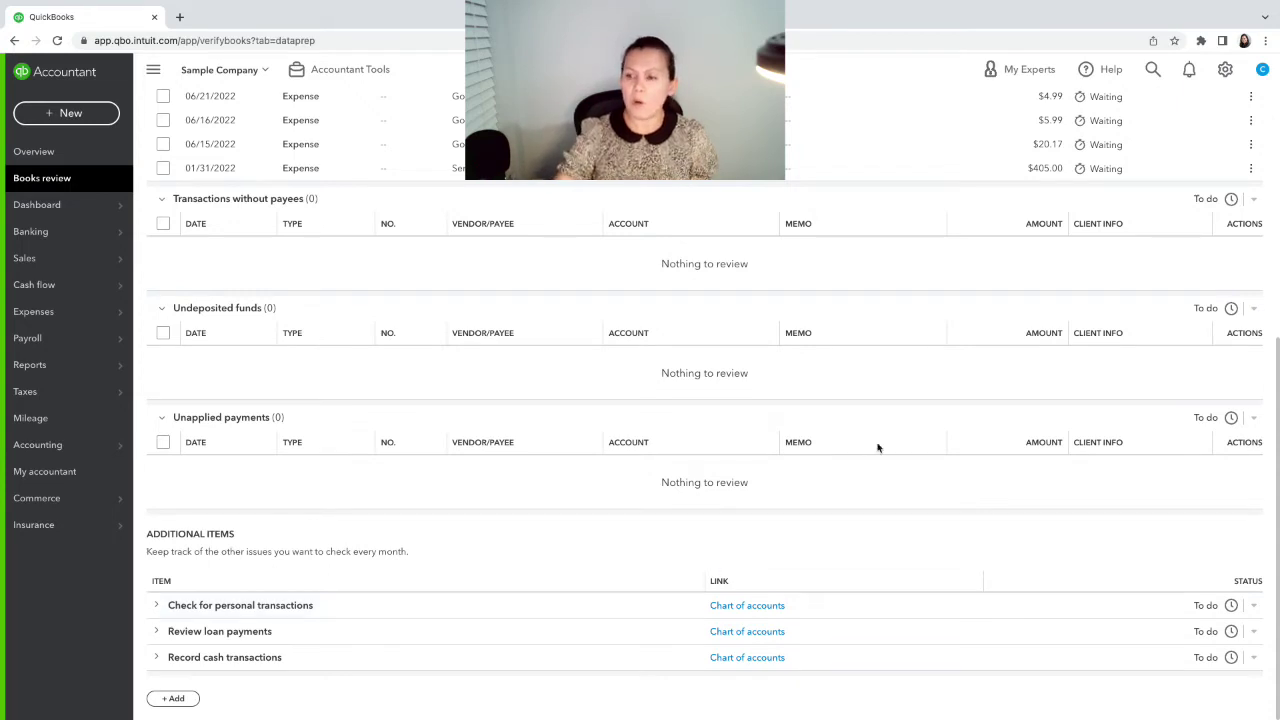
pyautogui.click(1251, 202)
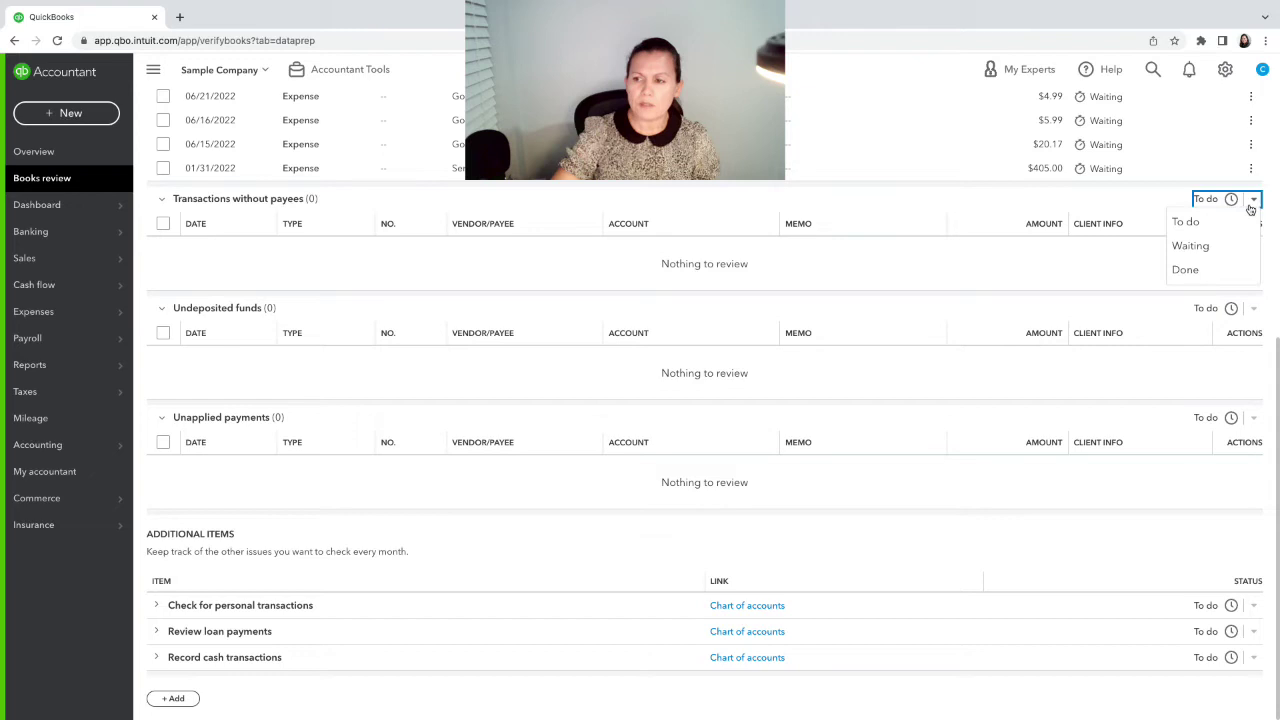
pyautogui.click(1207, 271)
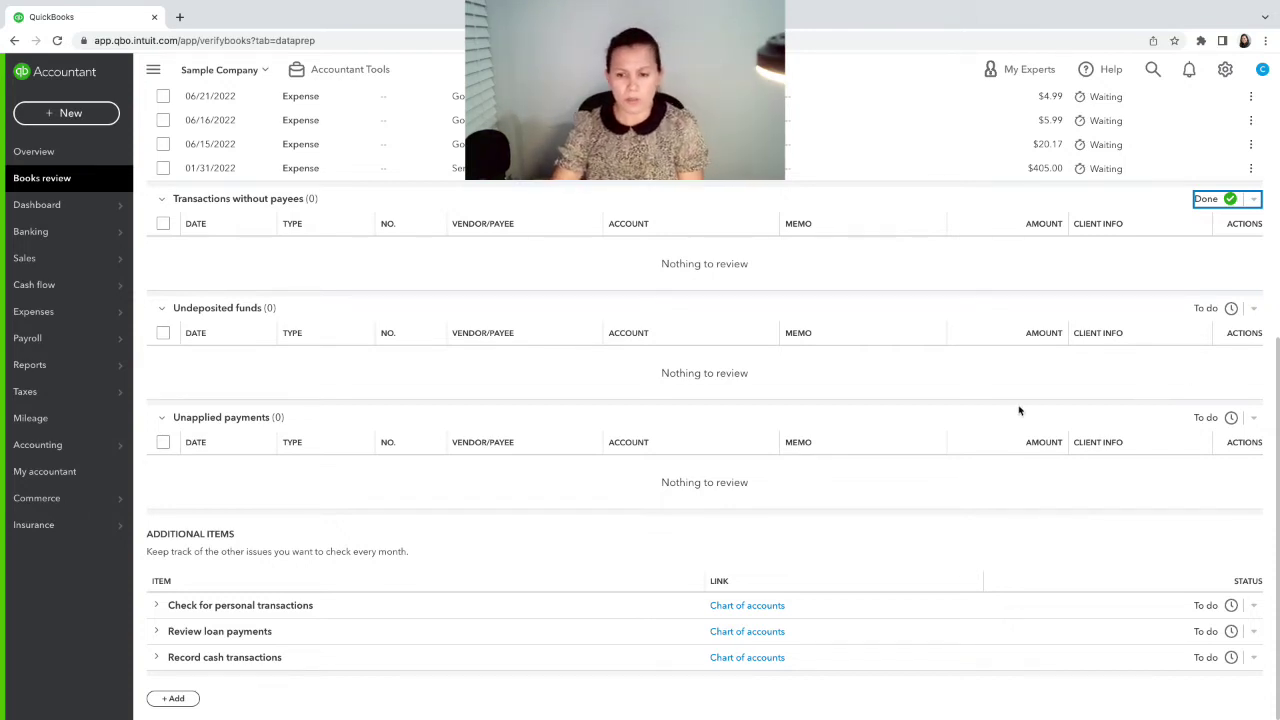
# - Examine the cleanup's Account reconciliation section, covering unreconciled transactions and reconciled-through dates for bank, credit card and other balance sheet accounts
pyautogui.scroll(1, 831, 383)
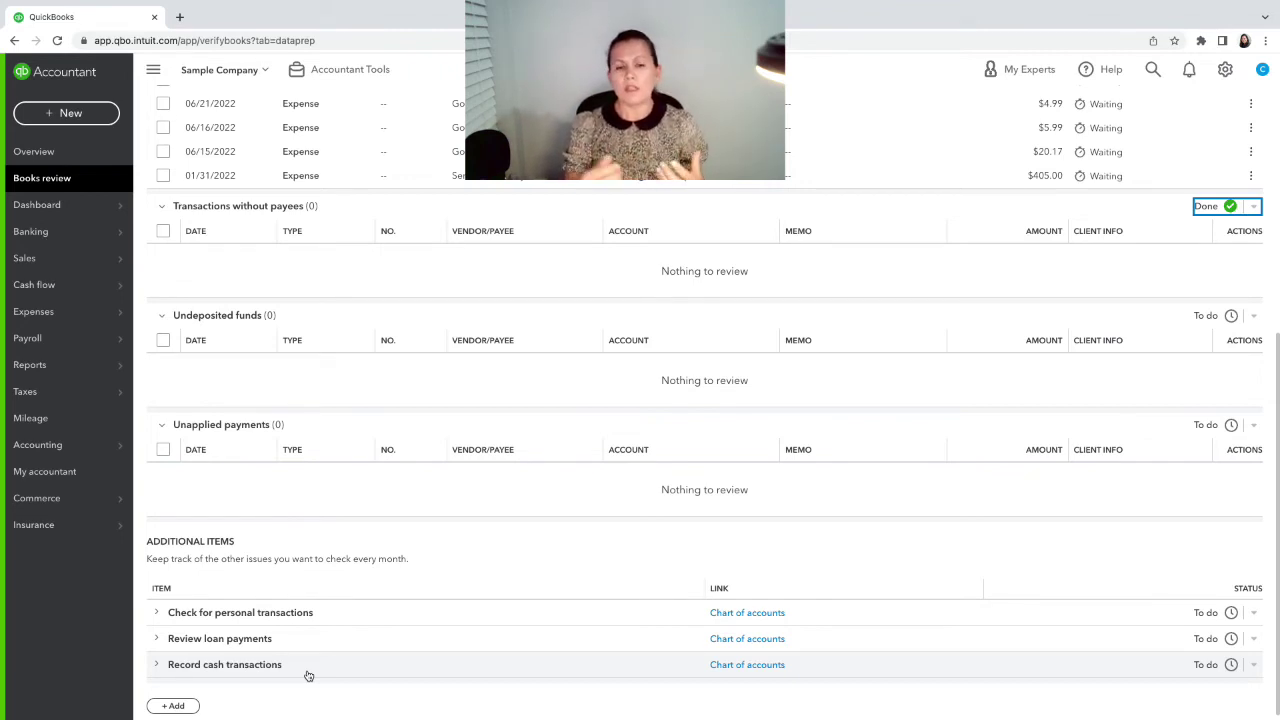
pyautogui.scroll(5, 438, 562)
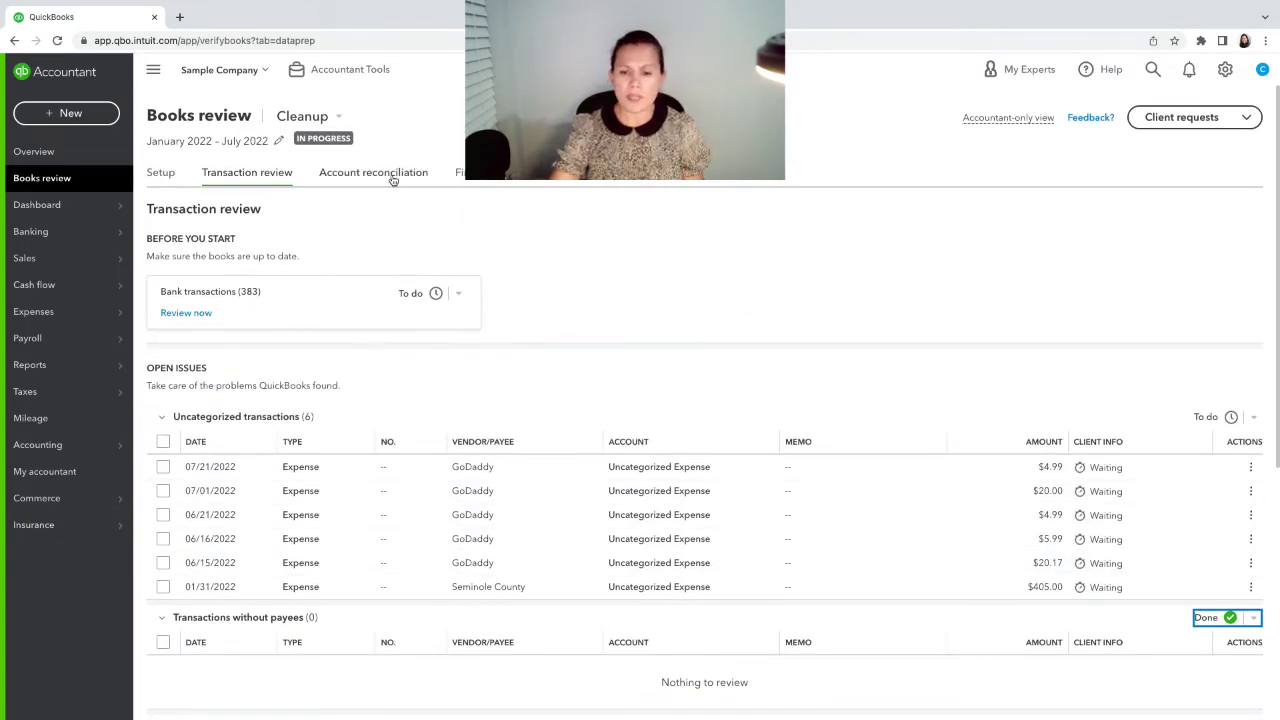
pyautogui.click(393, 176)
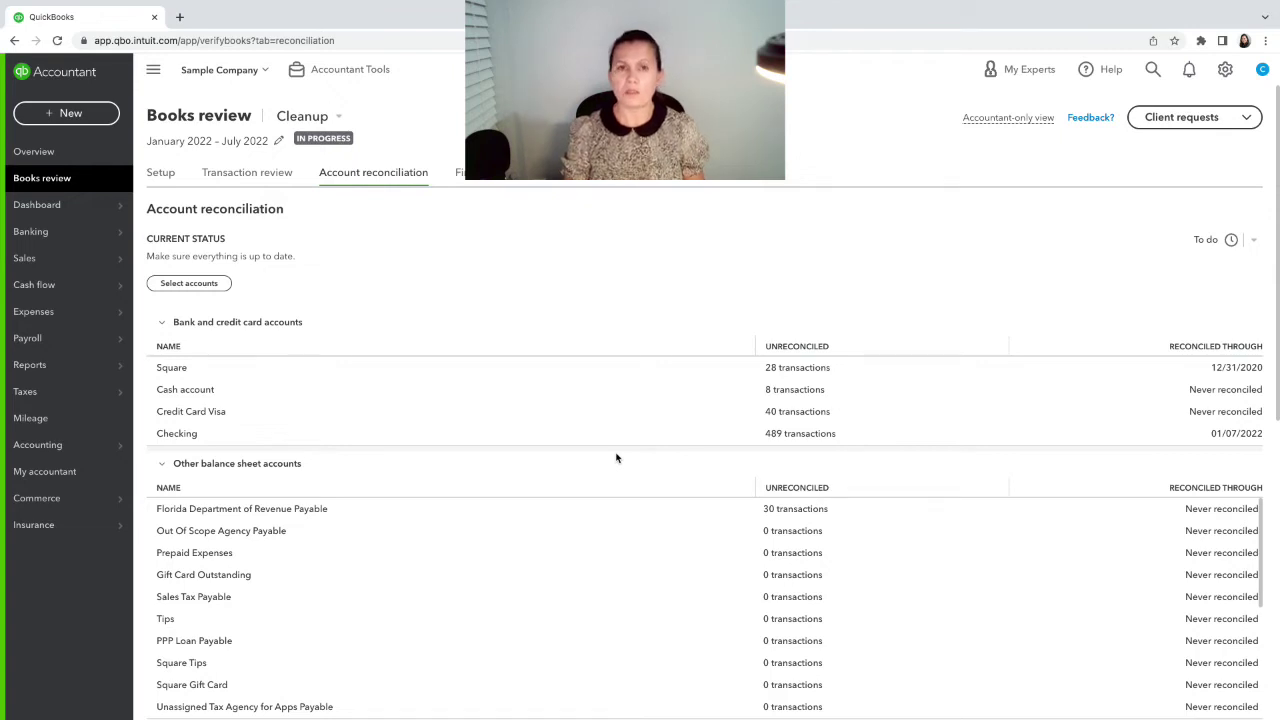
pyautogui.scroll(-2, 651, 597)
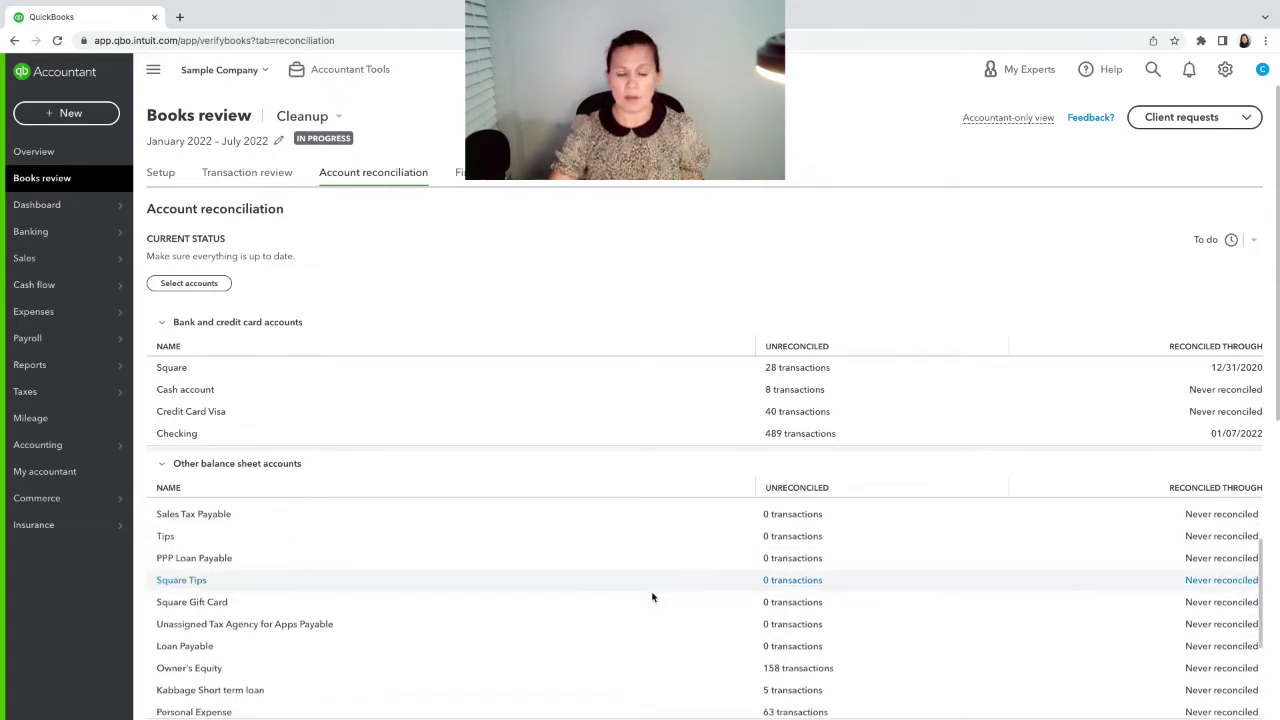
pyautogui.scroll(2, 652, 598)
pyautogui.scroll(1, 652, 600)
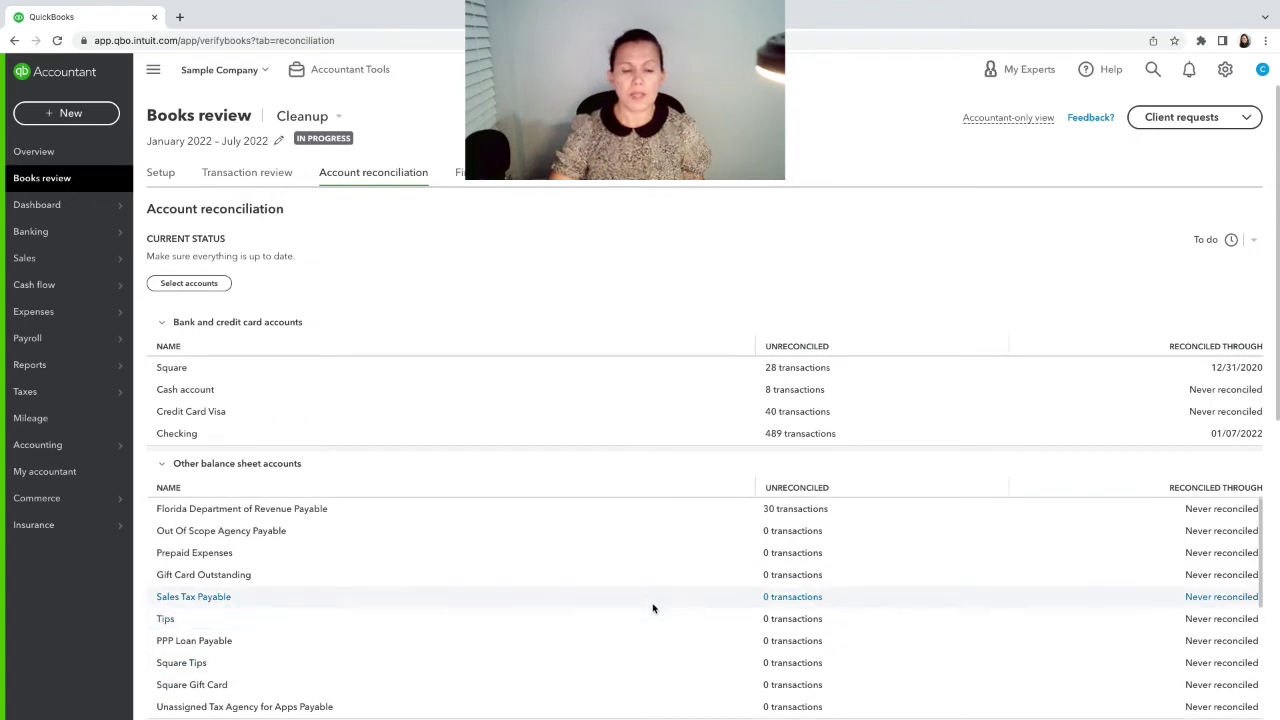
pyautogui.scroll(-2, 653, 608)
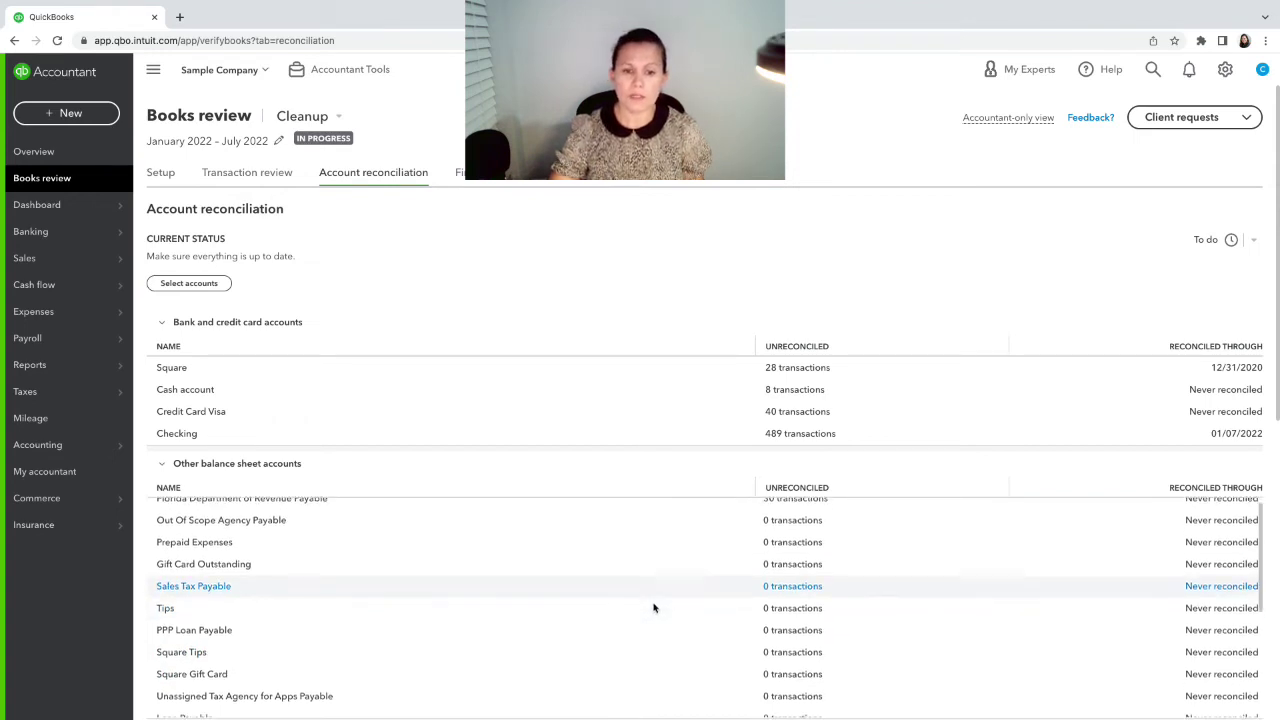
pyautogui.scroll(-3, 654, 607)
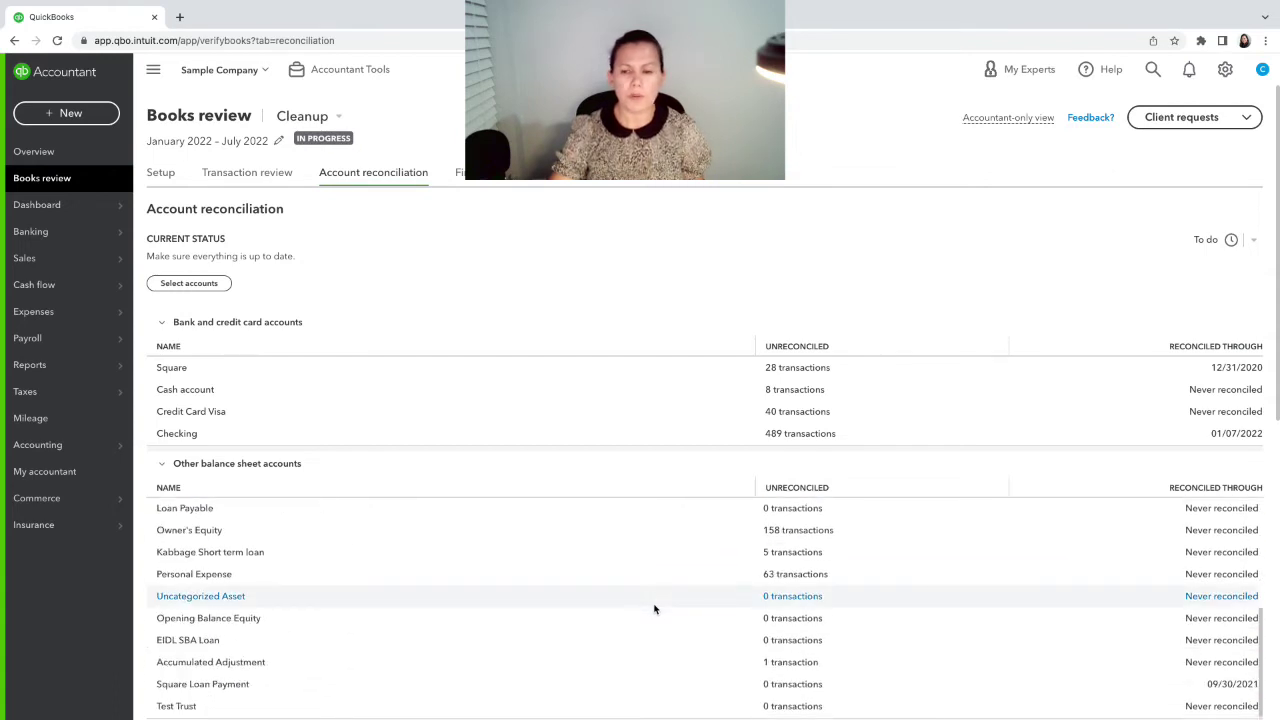
pyautogui.scroll(-2, 654, 608)
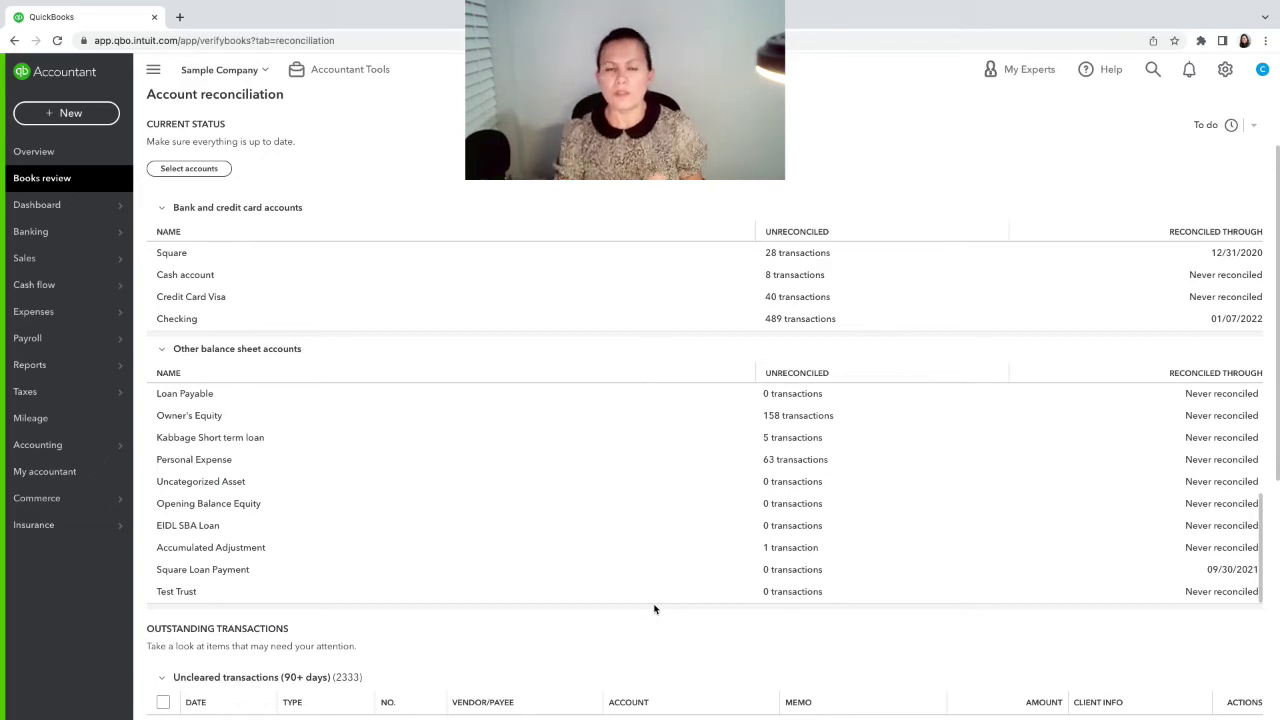
# - Open the Owner's Equity register from the other balance sheet accounts and export it to an Excel file
pyautogui.click(200, 416)
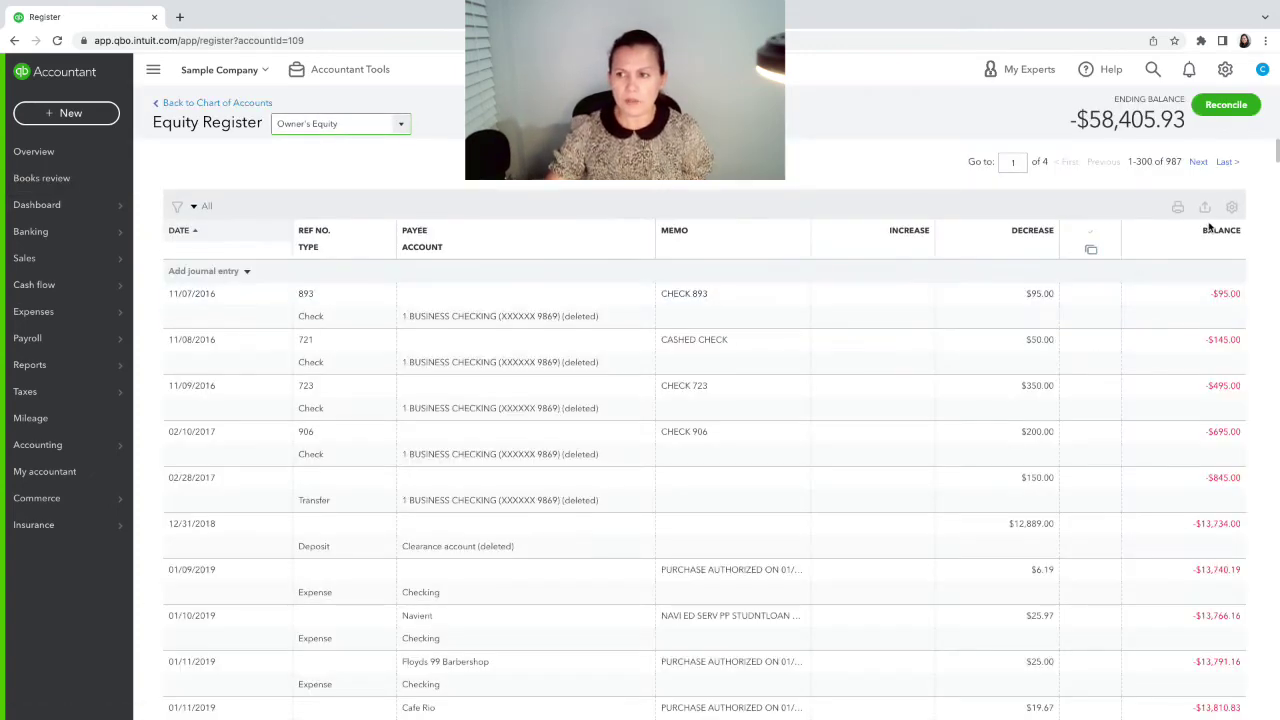
pyautogui.click(1206, 210)
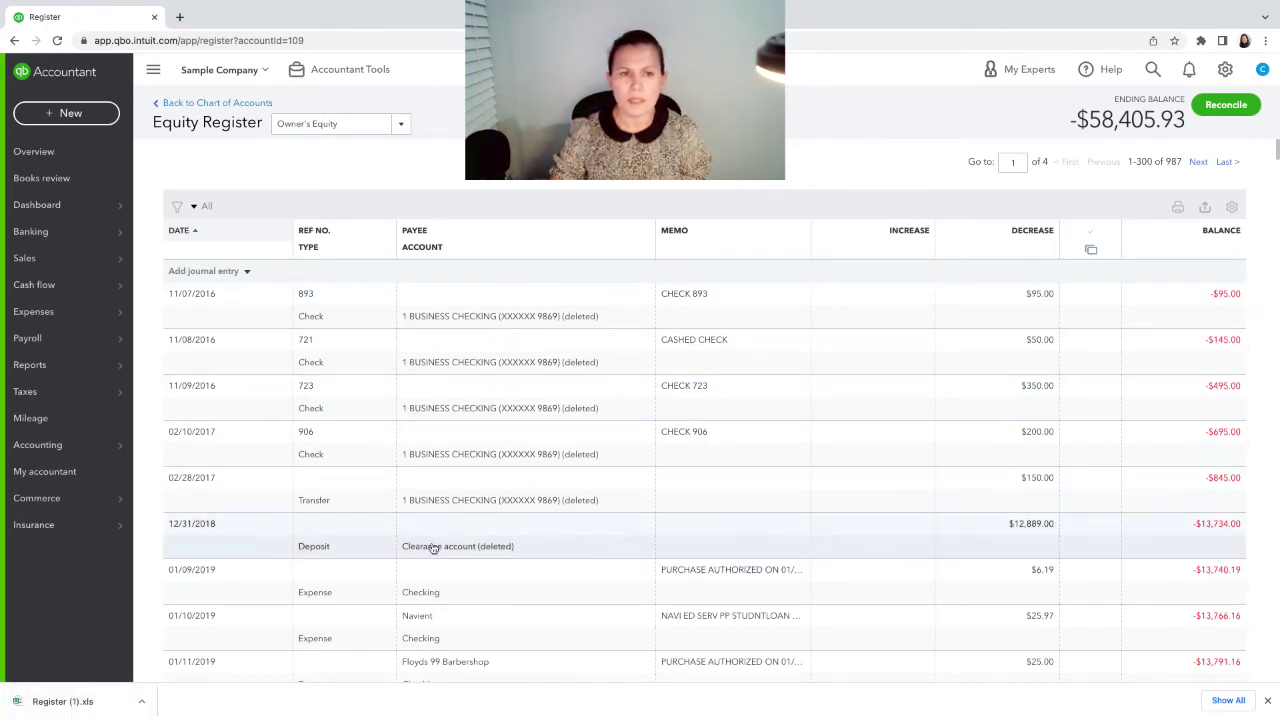
# - Look at the Owner's Equity register's filter options, including the calendar for the From date, and close them without filtering
pyautogui.click(194, 207)
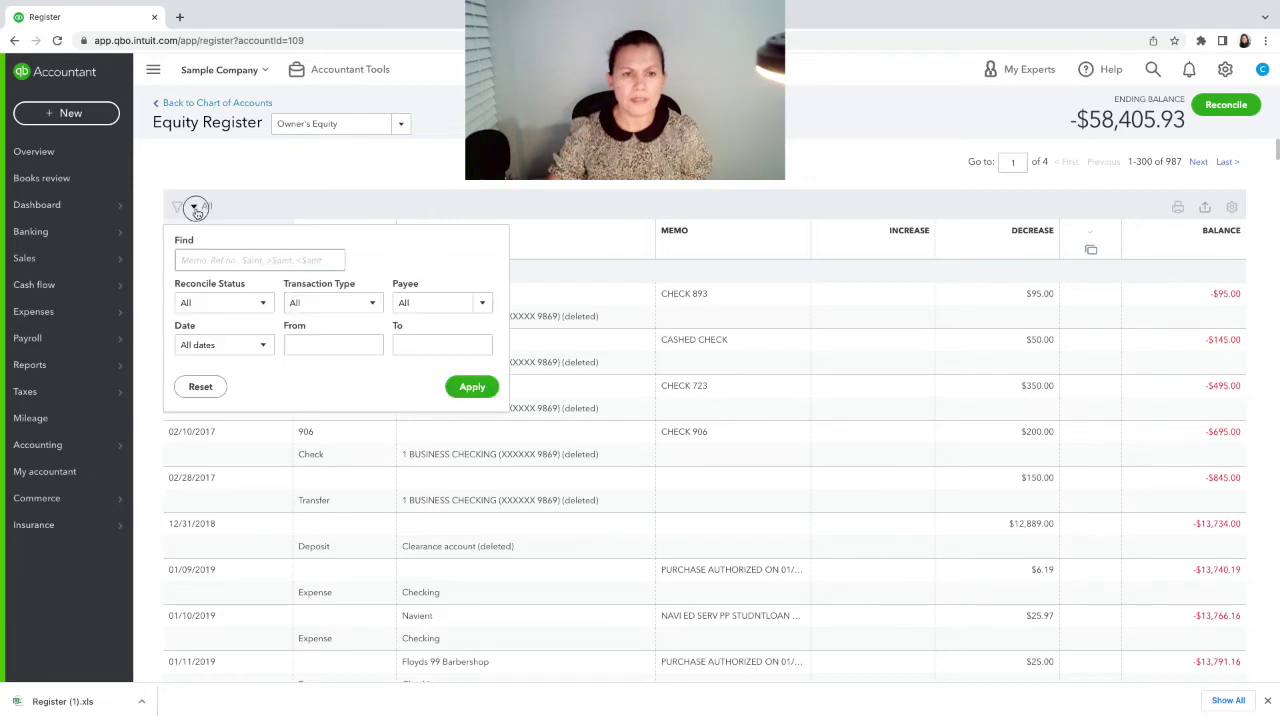
pyautogui.click(375, 350)
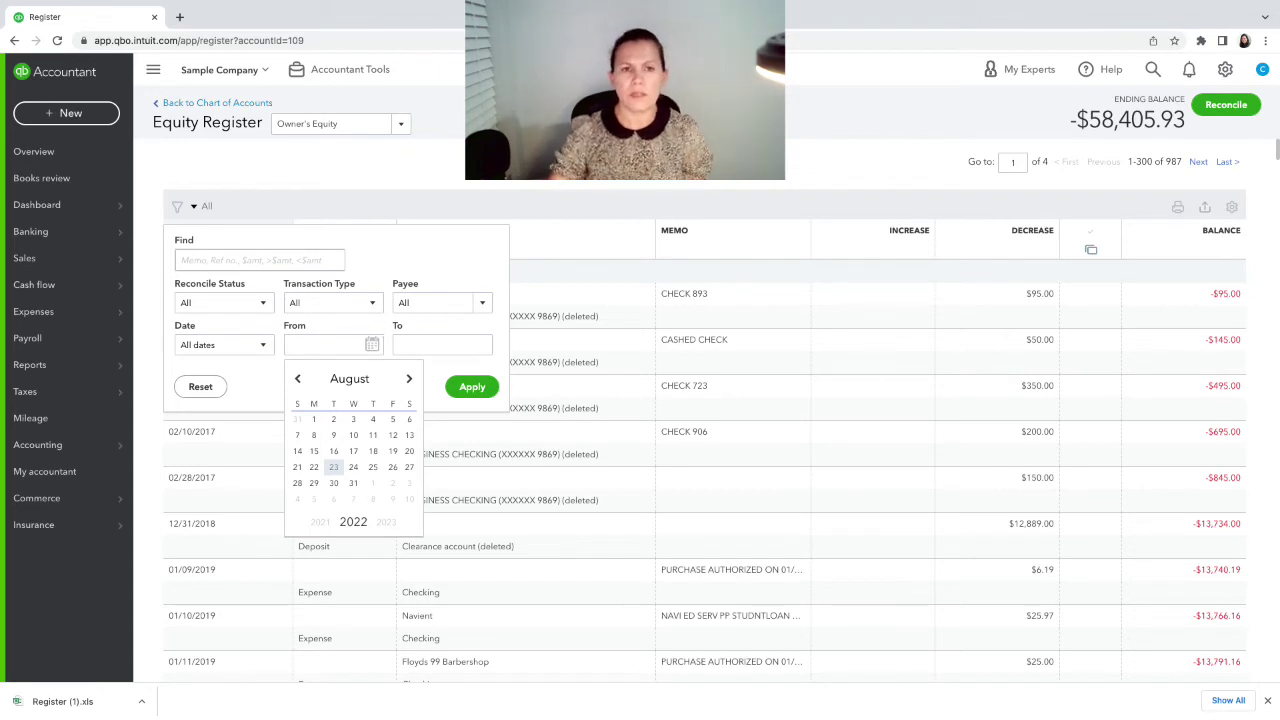
pyautogui.click(473, 176)
# - Return from the register to the Chart of Accounts and look through the account list
pyautogui.click(240, 103)
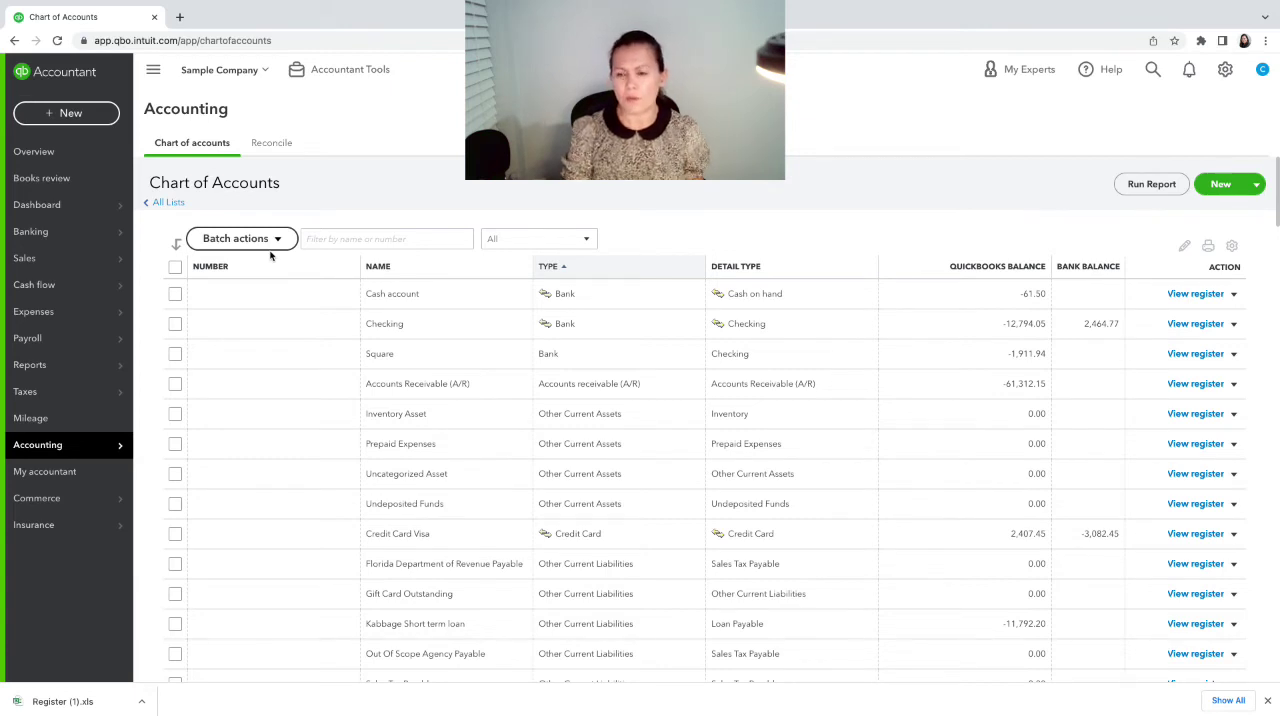
pyautogui.scroll(-1, 402, 406)
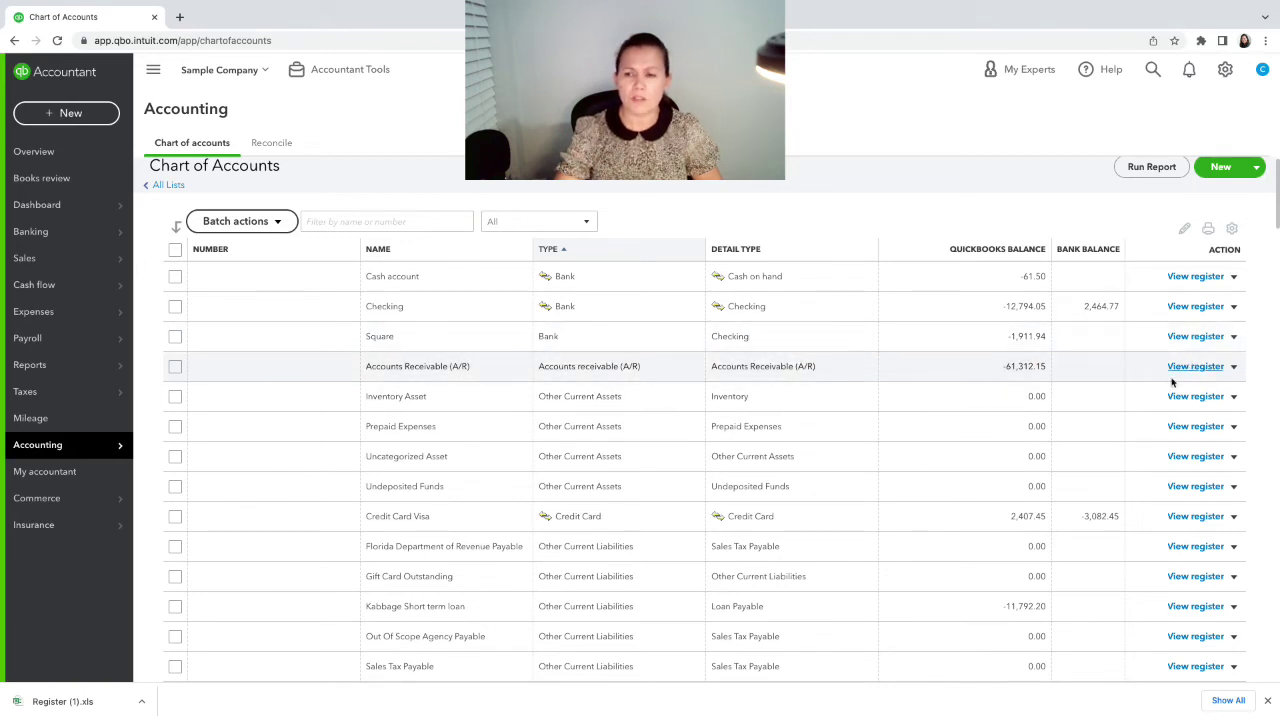
# - Look over the QuickBooks and bank balances of the accounts in the Chart of Accounts
pyautogui.scroll(-1, 1038, 386)
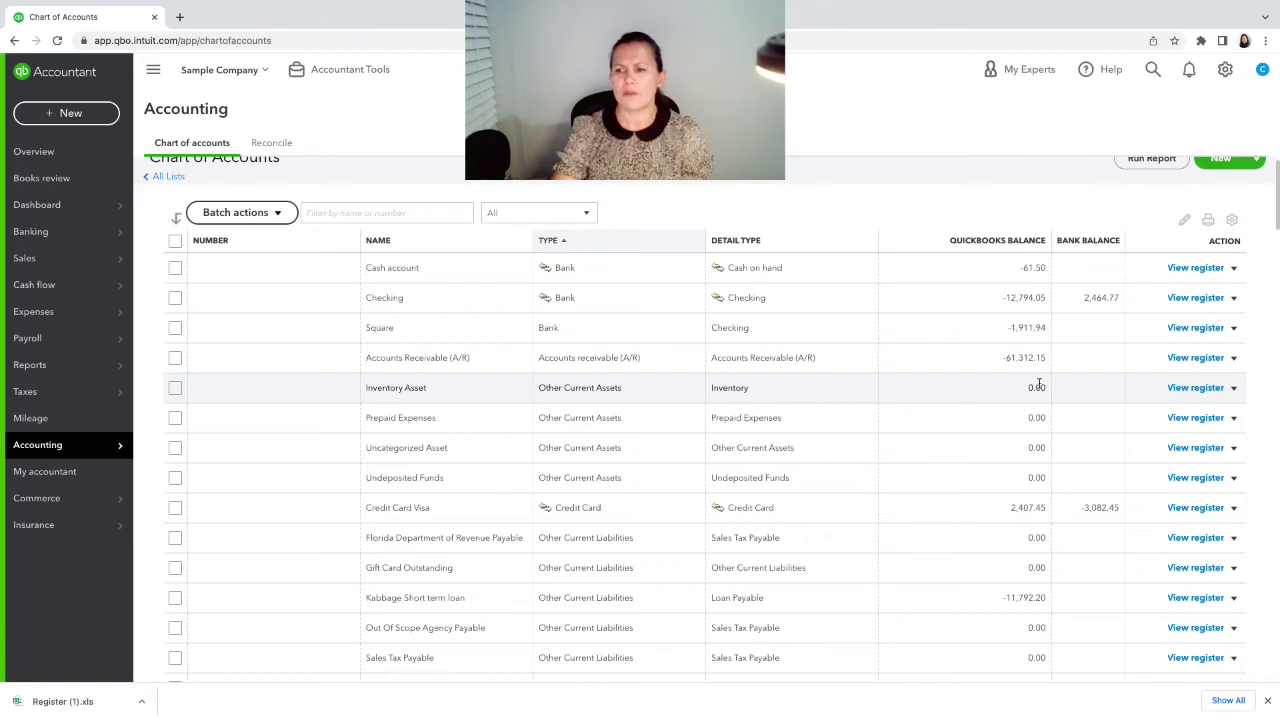
pyautogui.scroll(-1, 1040, 385)
pyautogui.scroll(2, 1038, 384)
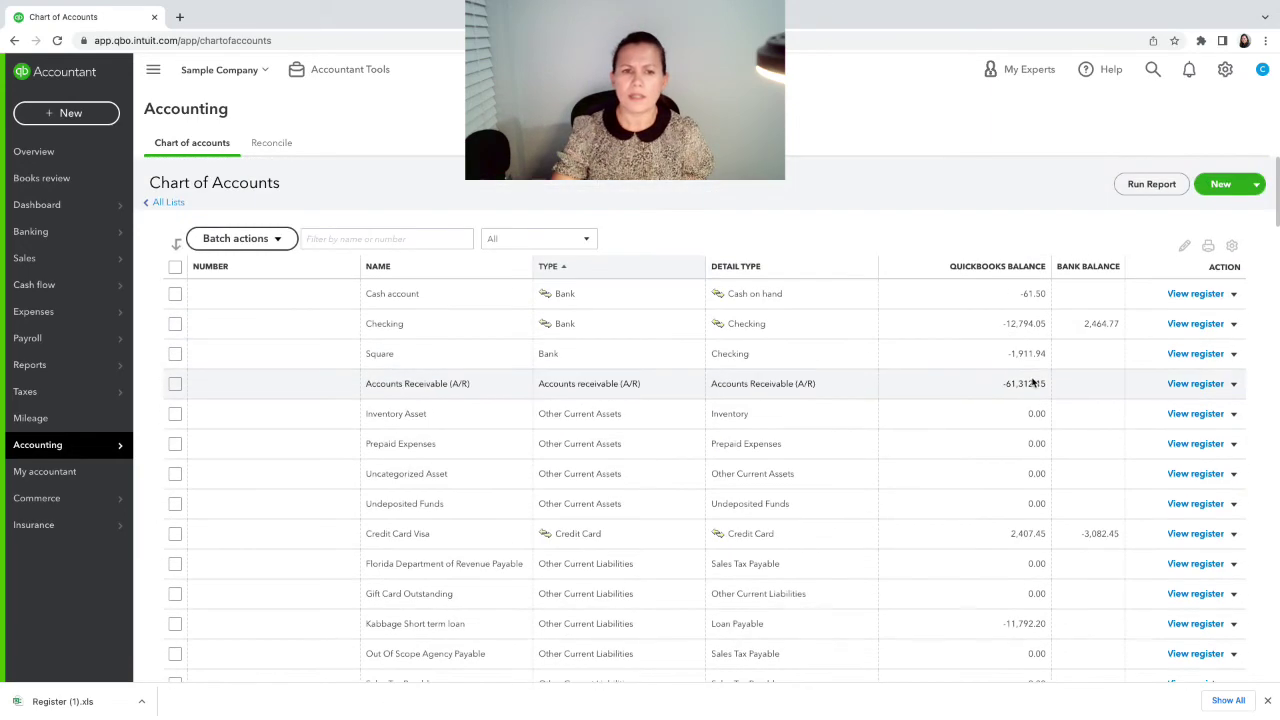
pyautogui.scroll(-2, 1032, 381)
pyautogui.scroll(2, 1032, 381)
pyautogui.scroll(-2, 1032, 381)
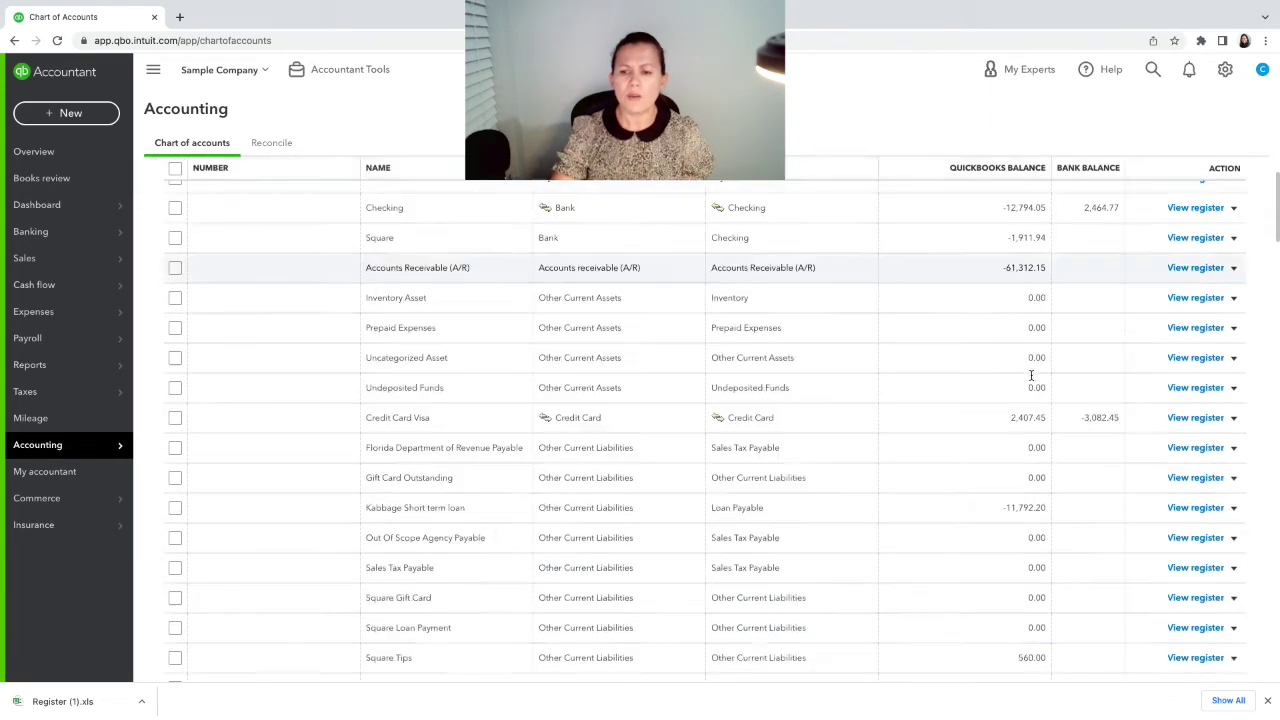
pyautogui.scroll(3, 1030, 380)
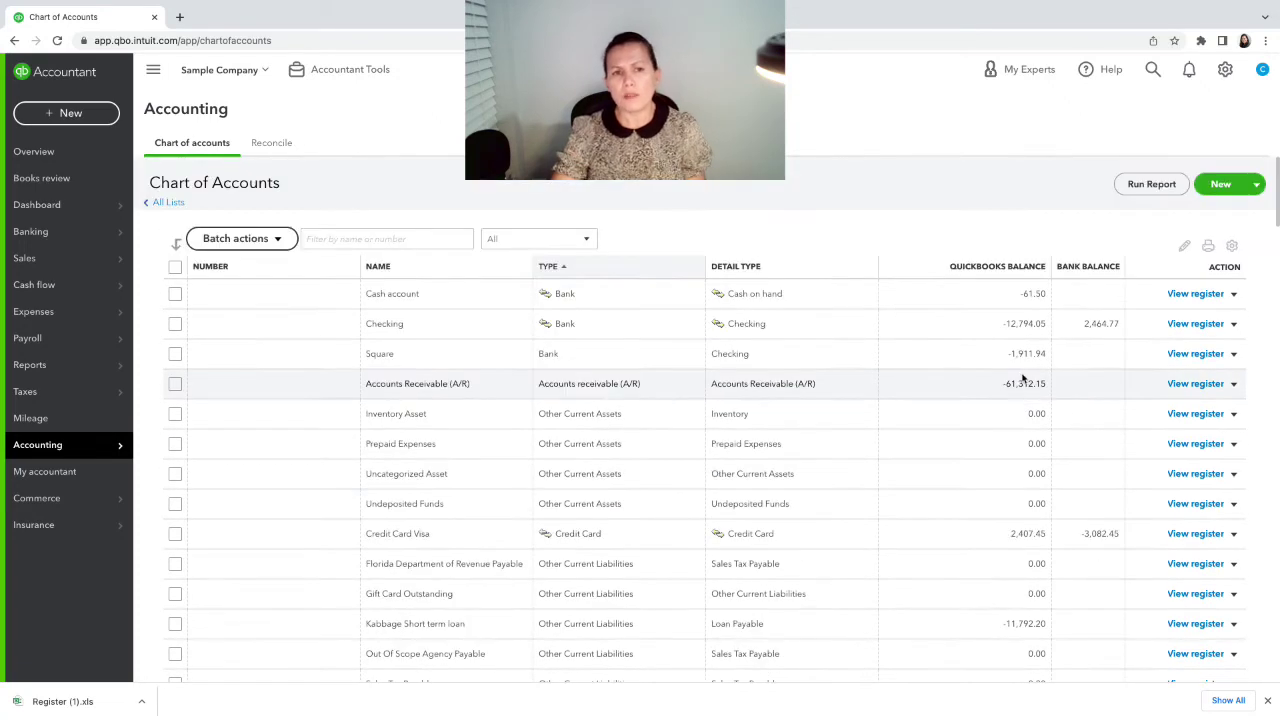
# - Return to the Books review cleanup and open its Account reconciliation section
pyautogui.click(164, 203)
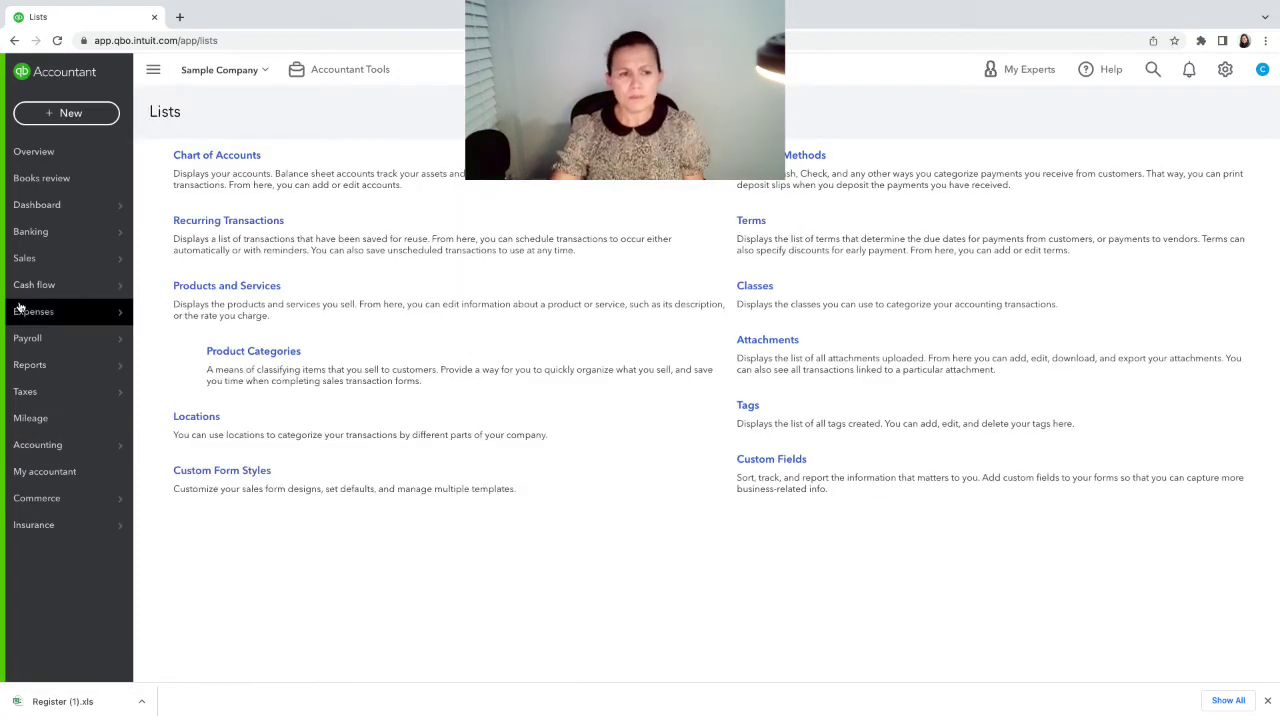
pyautogui.click(52, 180)
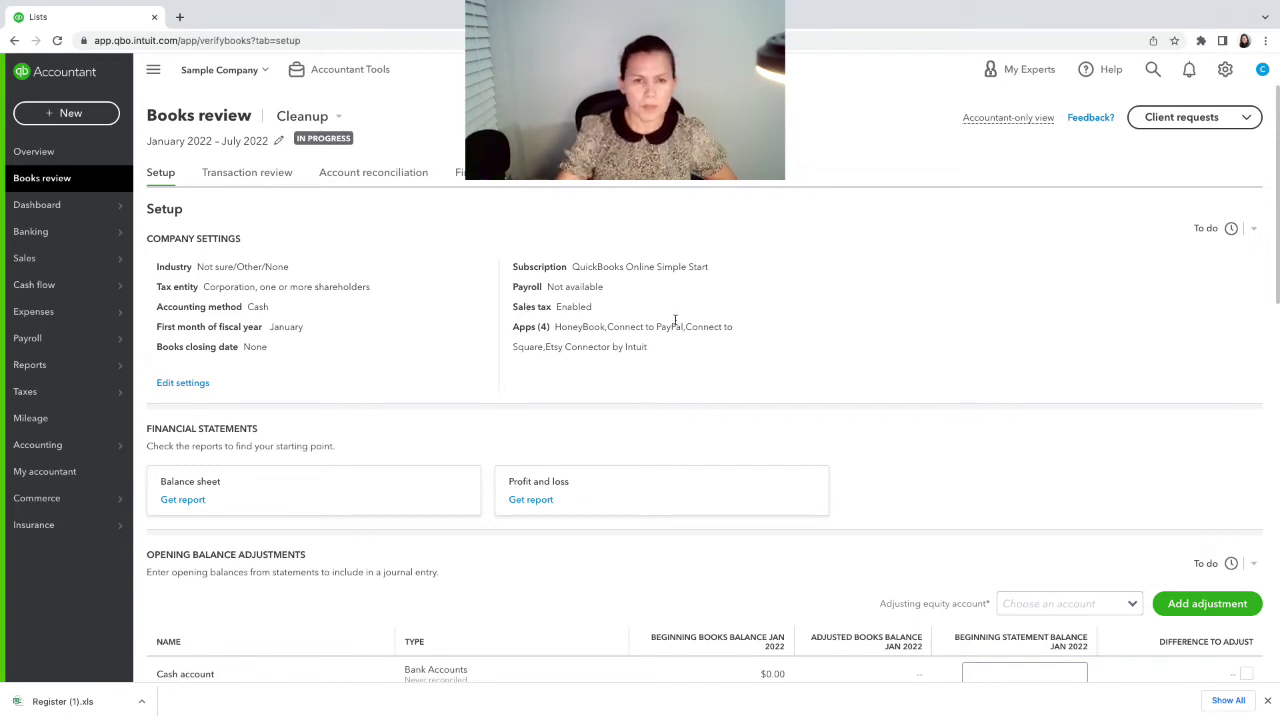
pyautogui.click(406, 174)
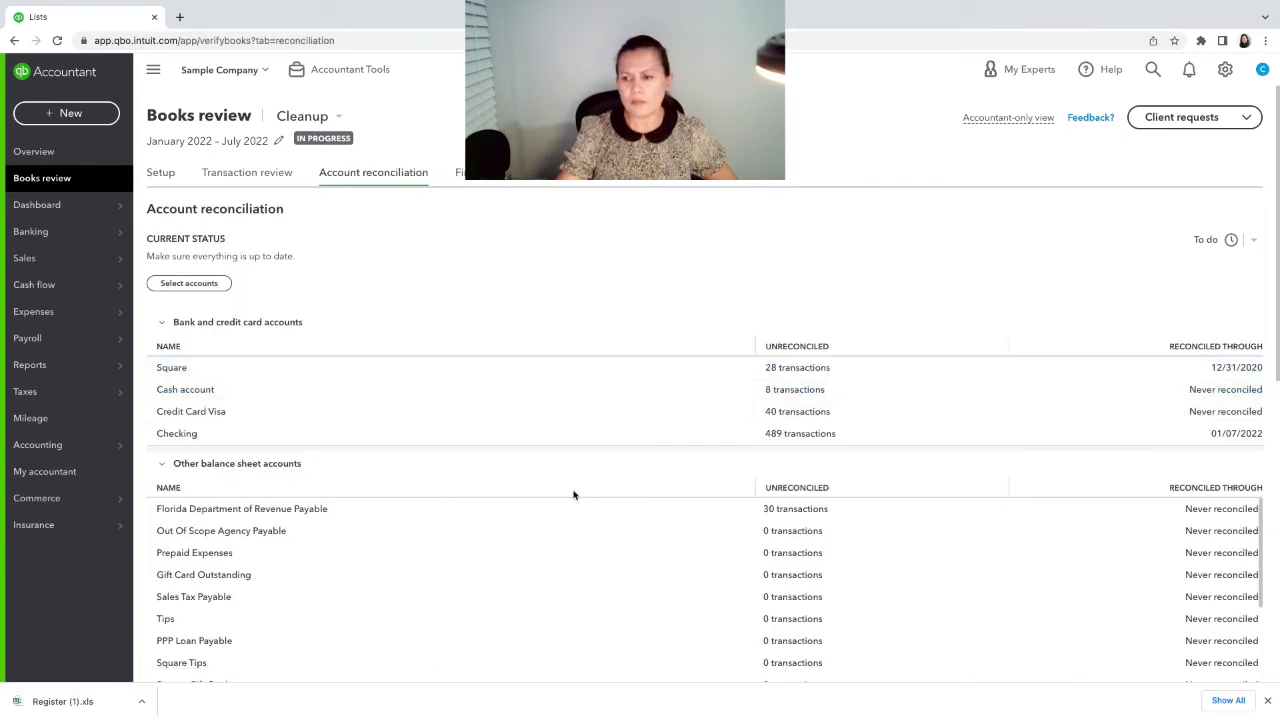
# - Examine the uncleared transactions older than 90 days and the additional reconciliation tasks for loan accounts and the reconciliation report
pyautogui.scroll(-3, 571, 490)
pyautogui.scroll(-8, 573, 490)
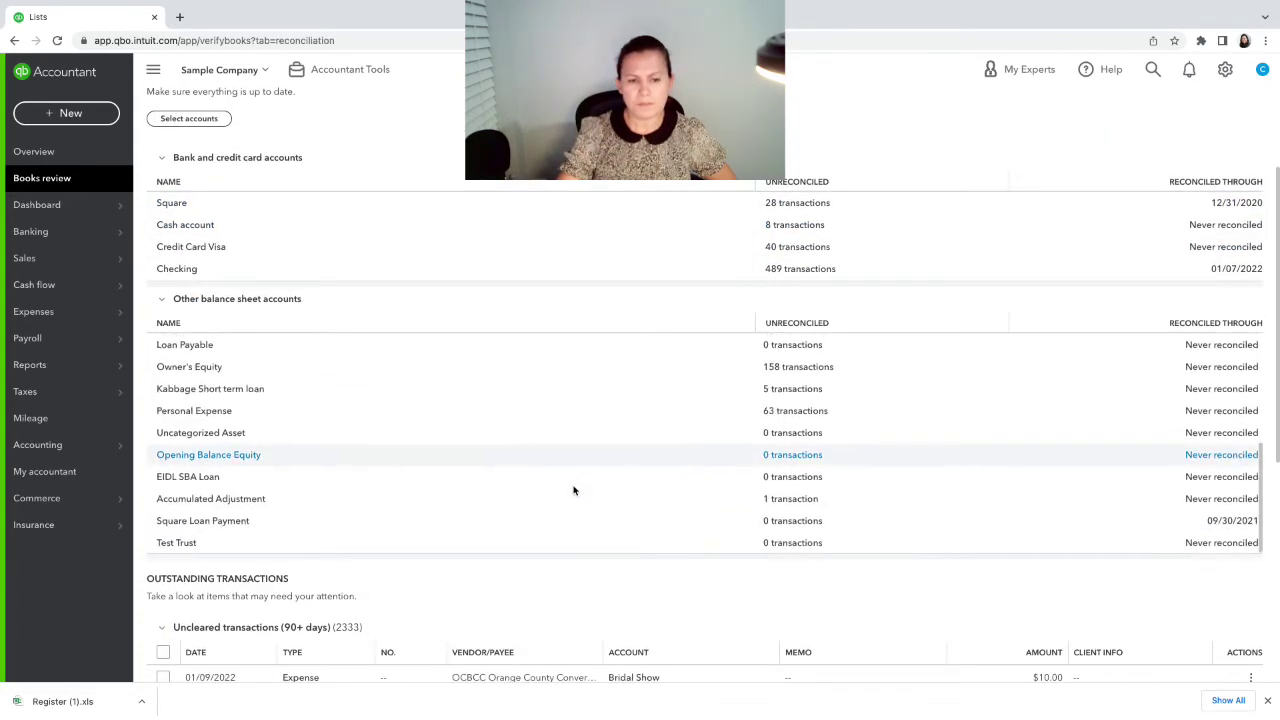
pyautogui.scroll(-2, 658, 490)
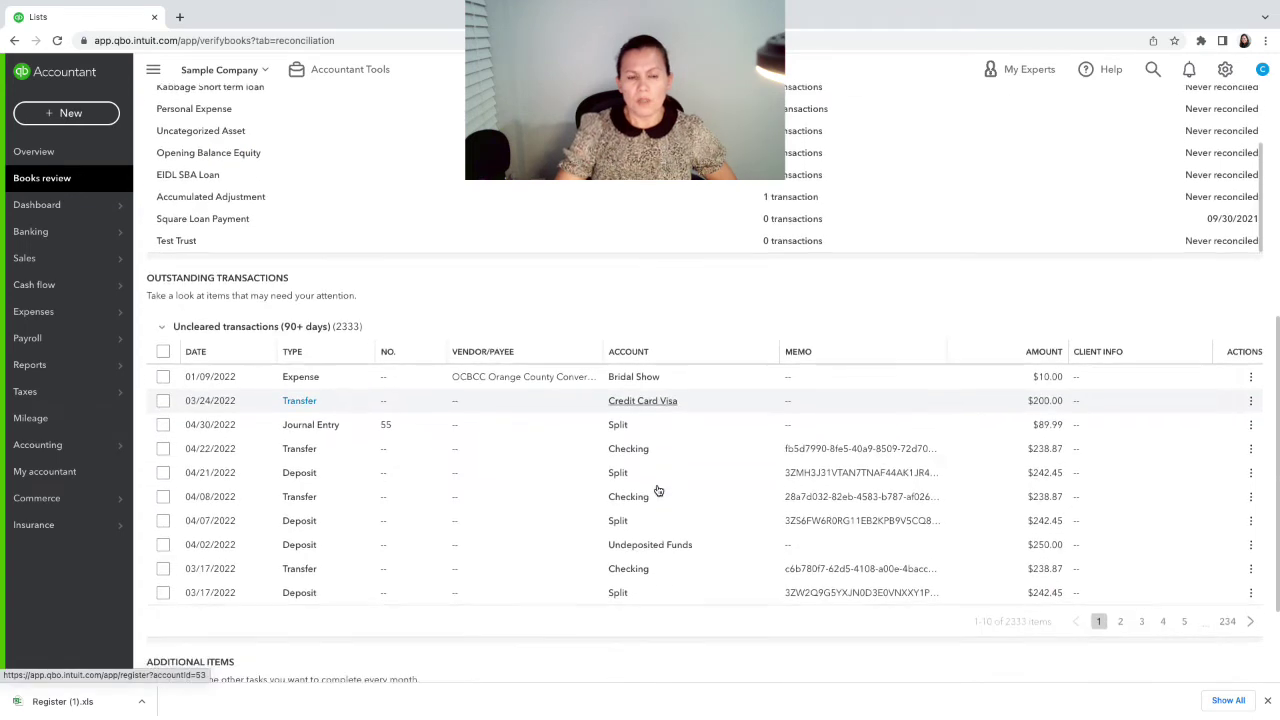
pyautogui.scroll(-1, 658, 488)
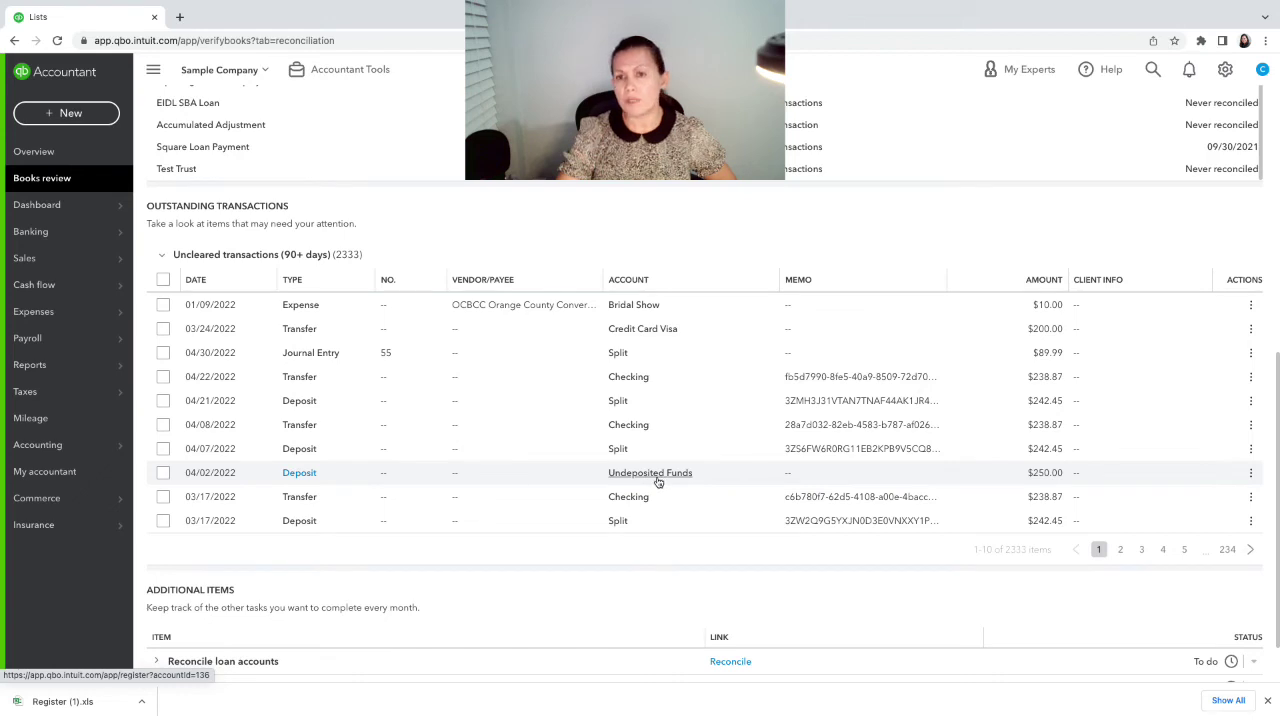
pyautogui.scroll(-1, 658, 482)
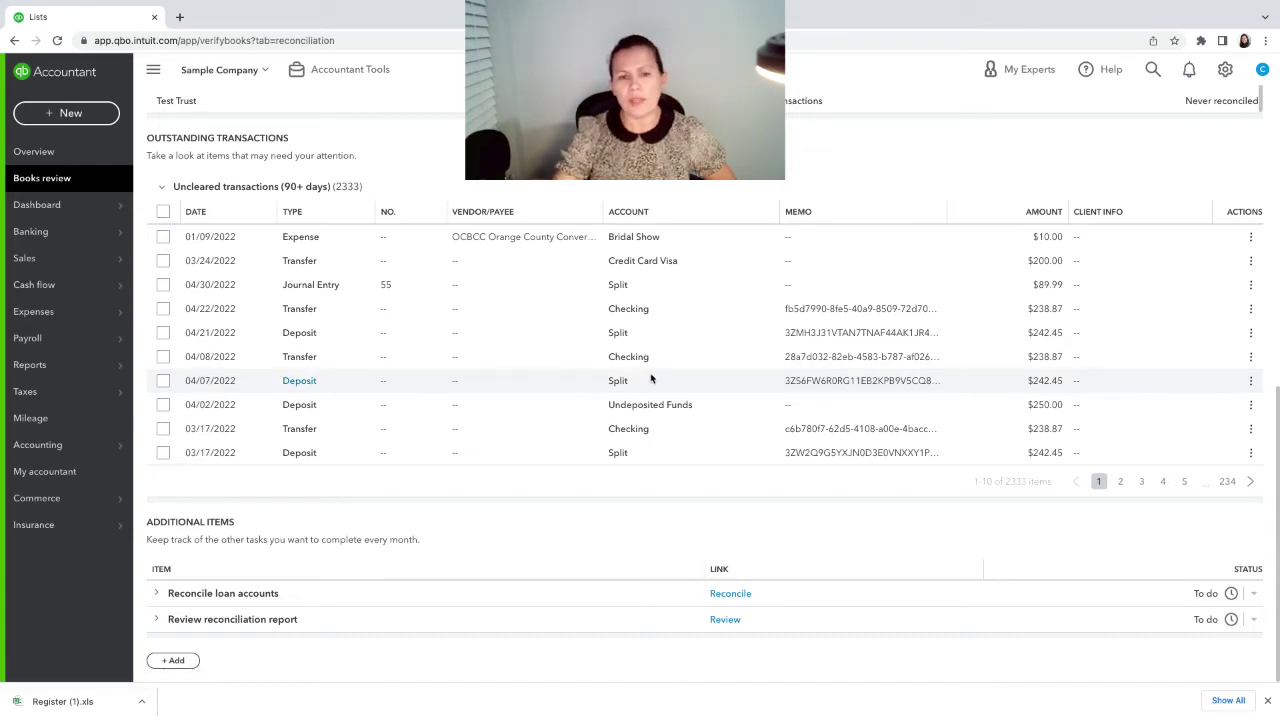
pyautogui.scroll(1, 770, 386)
pyautogui.scroll(-1, 774, 386)
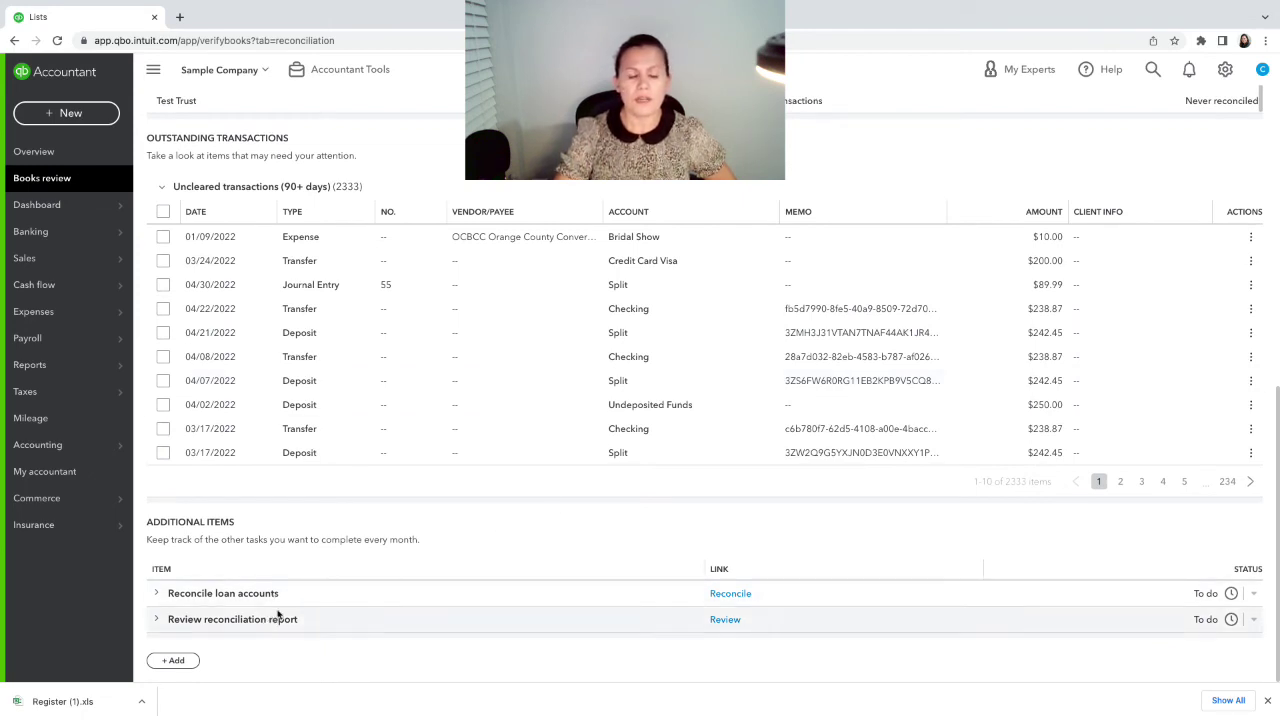
pyautogui.scroll(1, 280, 614)
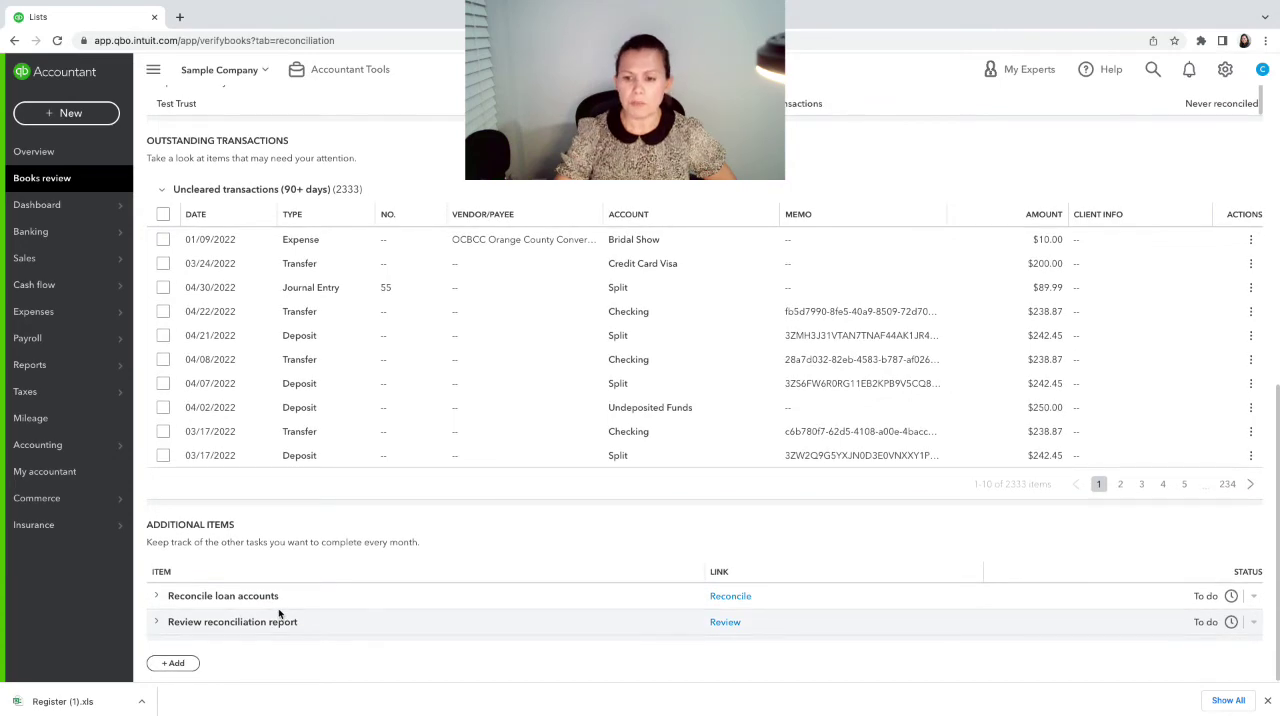
pyautogui.scroll(10, 280, 614)
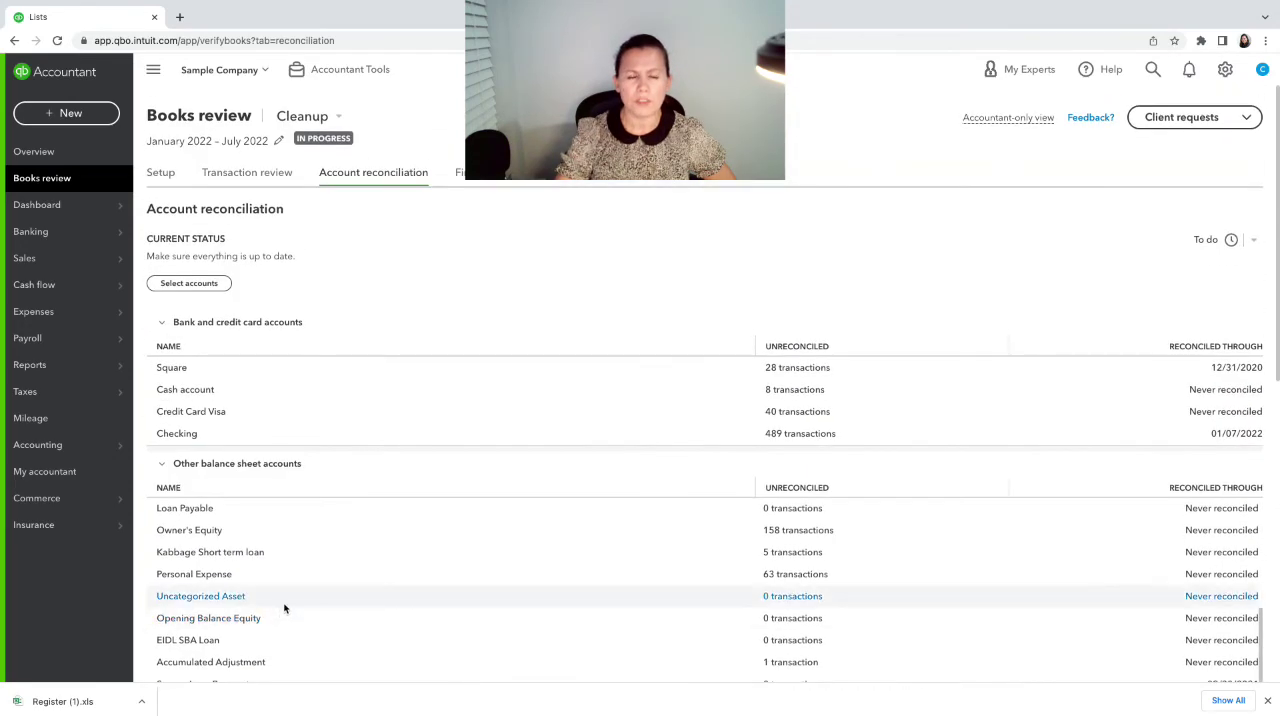
# - Open the cleanup's Final review and examine the overdue payables and receivables and the balance sheet and profit and loss review tasks
pyautogui.click(468, 175)
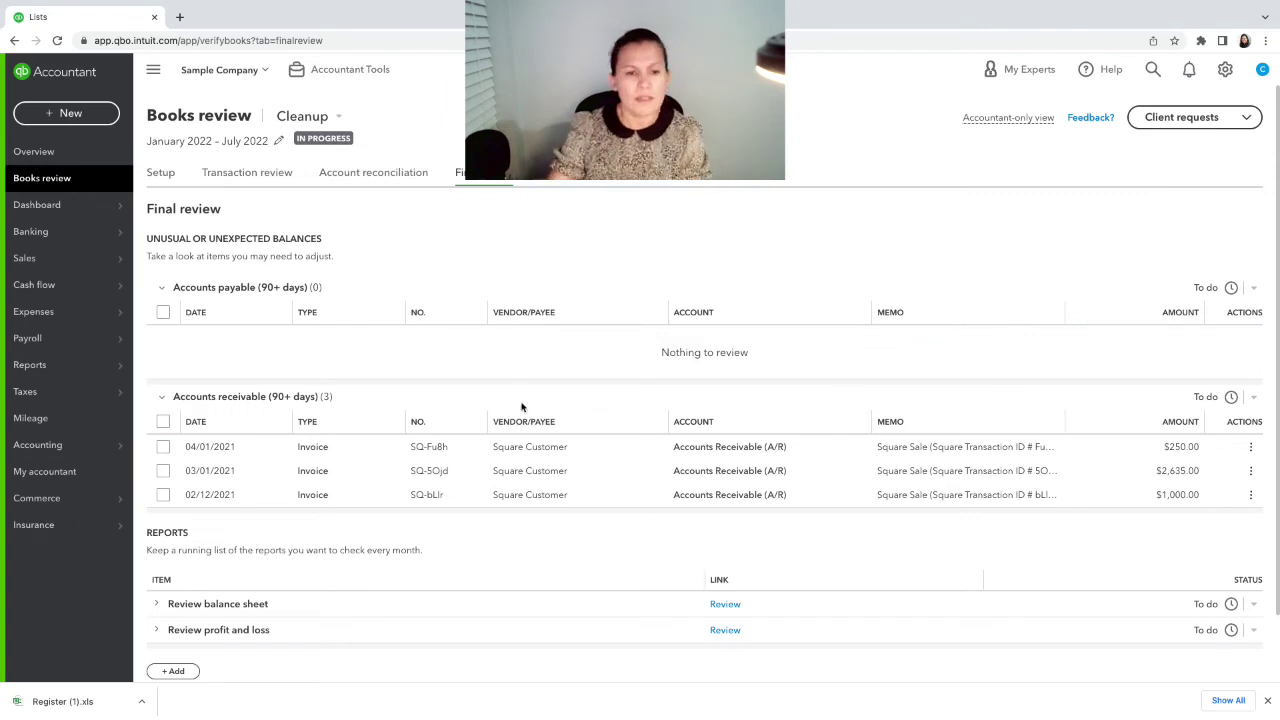
pyautogui.scroll(-1, 524, 416)
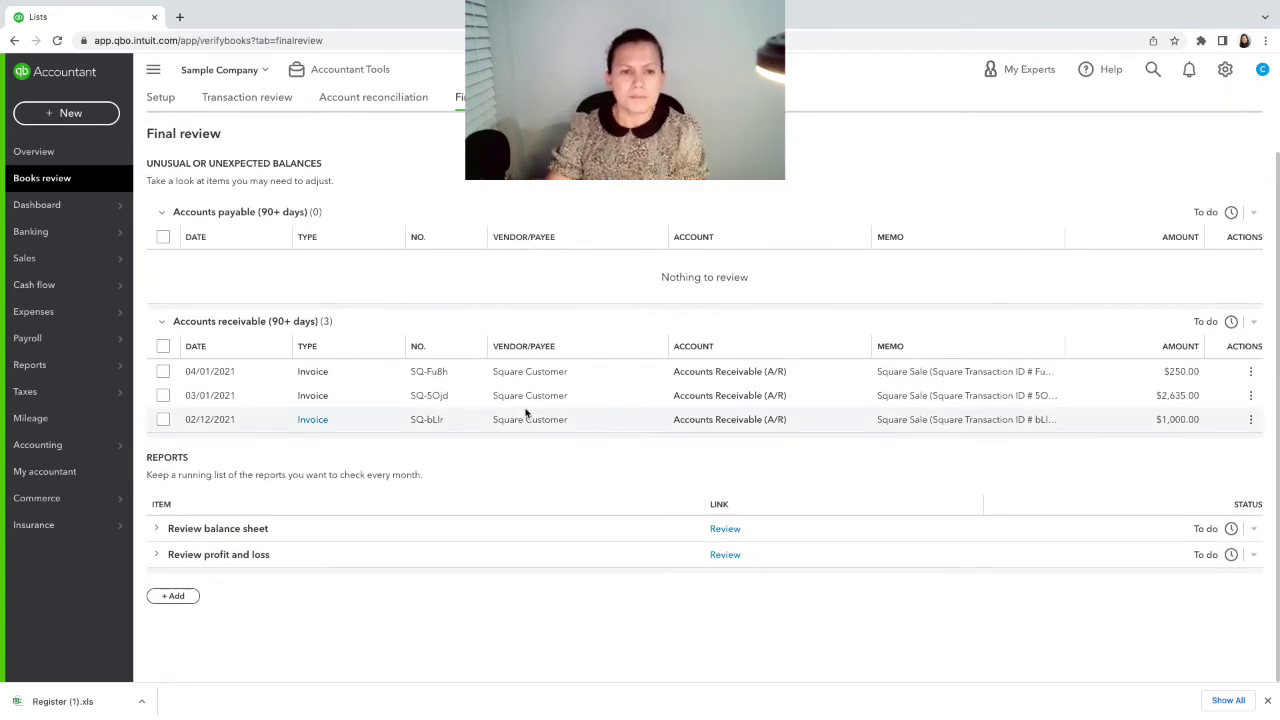
pyautogui.scroll(1, 526, 412)
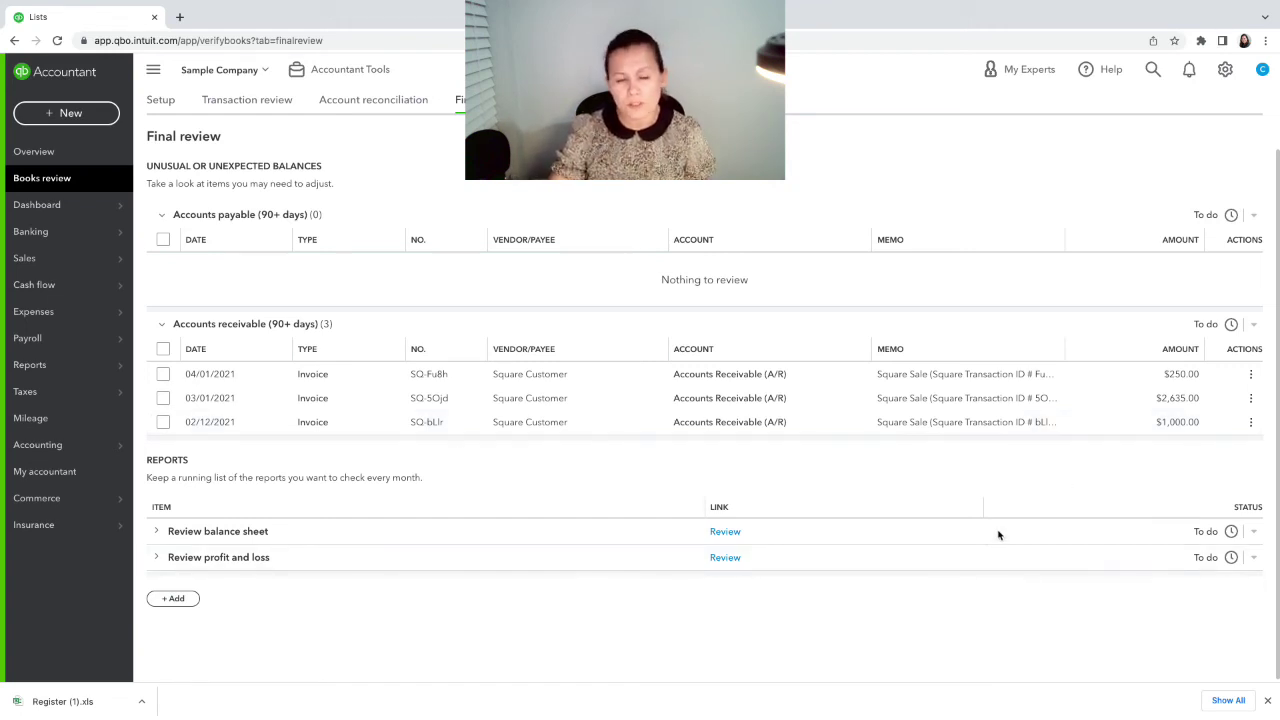
pyautogui.scroll(-1, 779, 566)
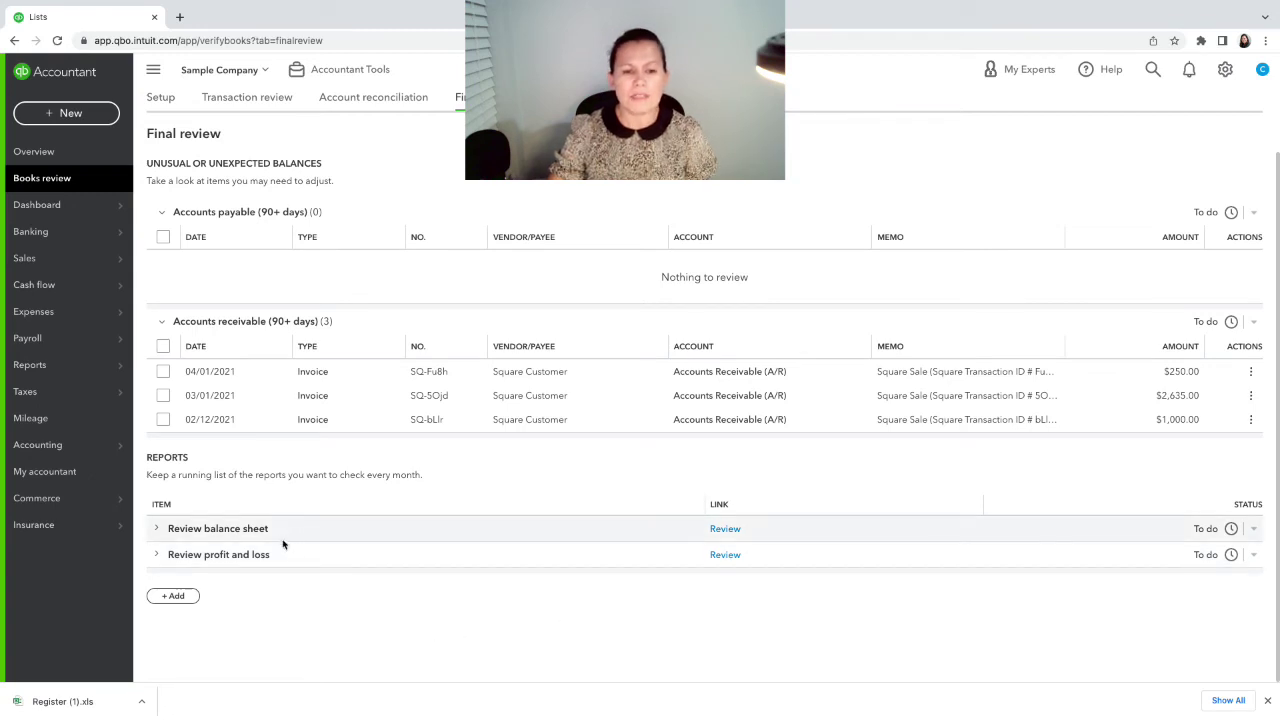
pyautogui.scroll(1, 440, 581)
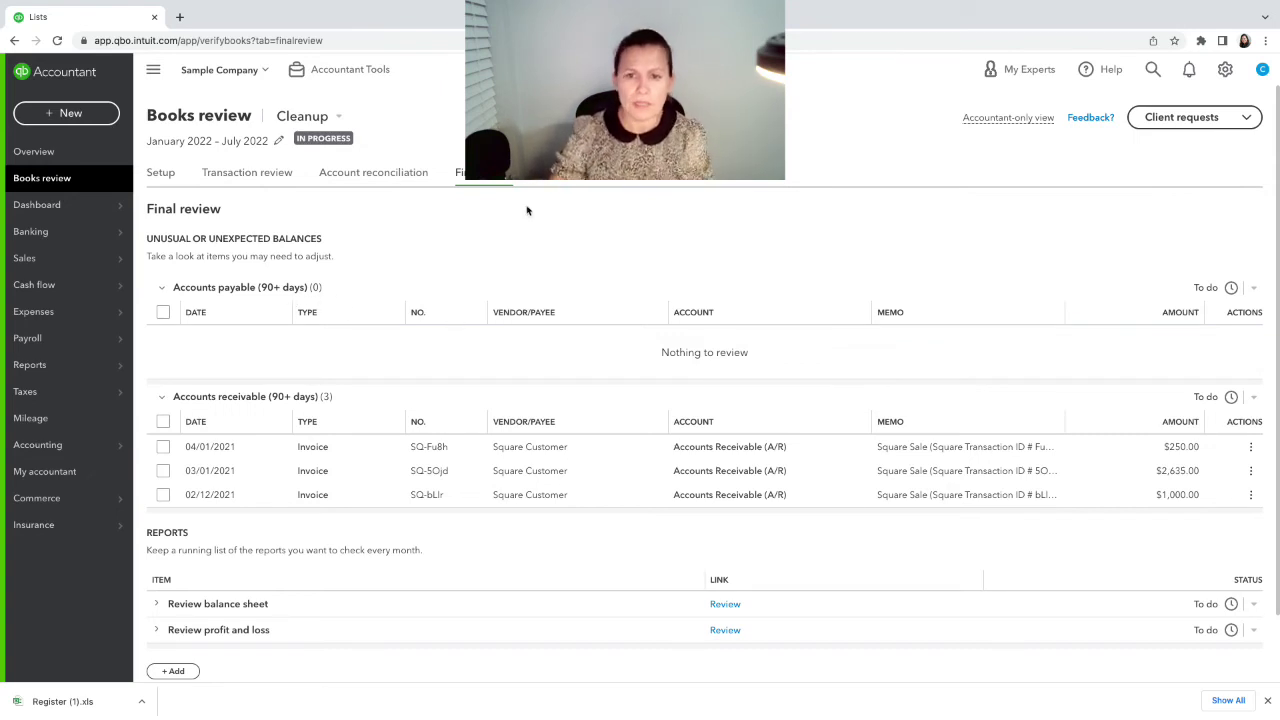
# - From the Wrap-up summary tasks, choose the Basic Company Financials report package and open it for preparation
pyautogui.click(559, 182)
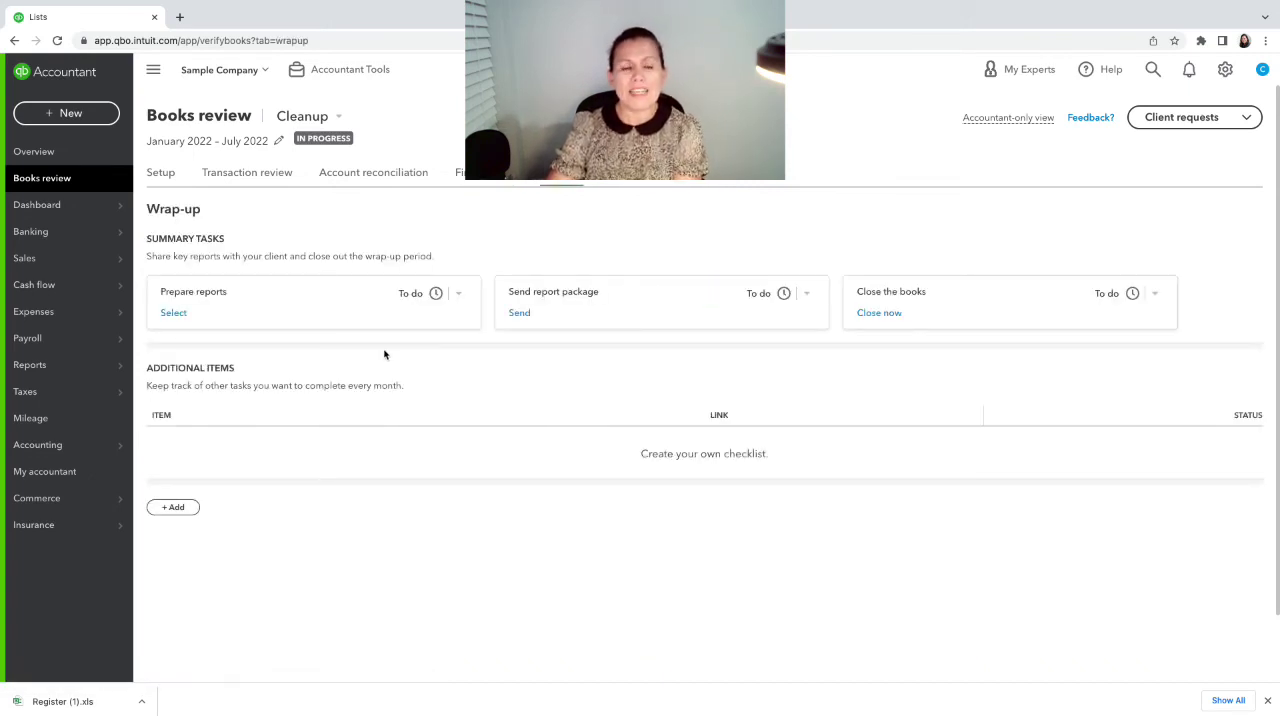
pyautogui.click(174, 313)
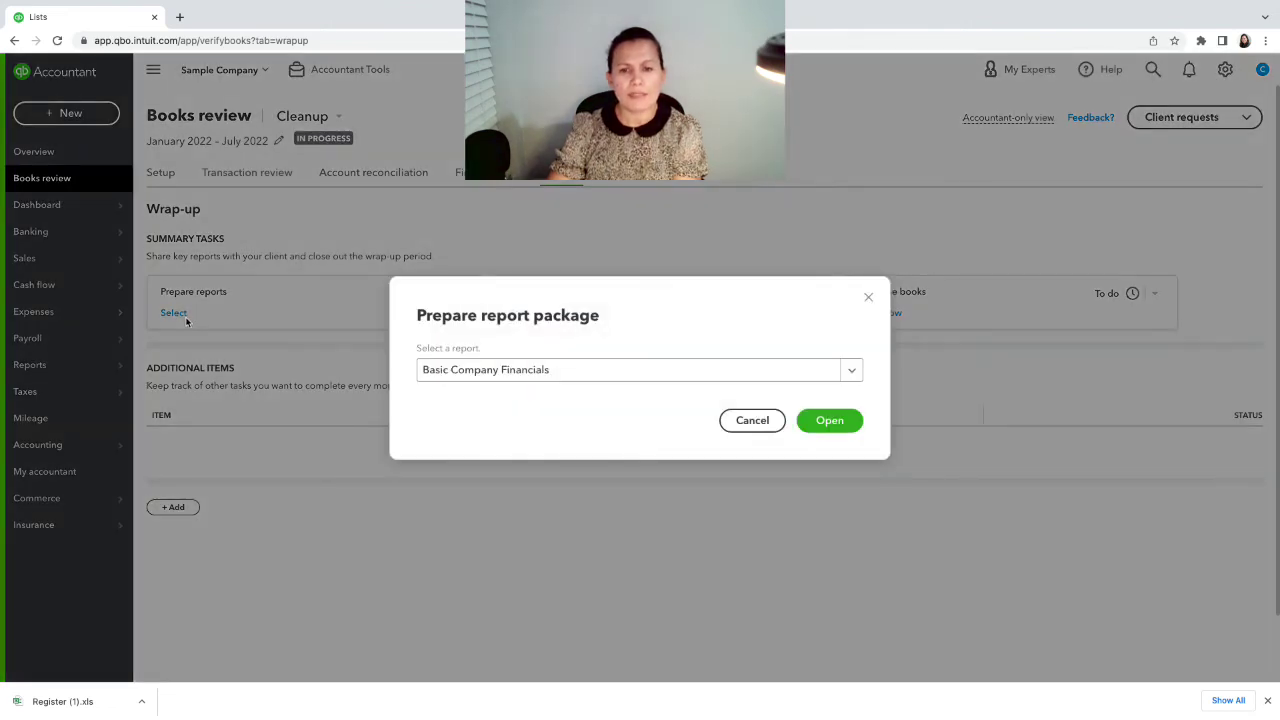
pyautogui.click(854, 373)
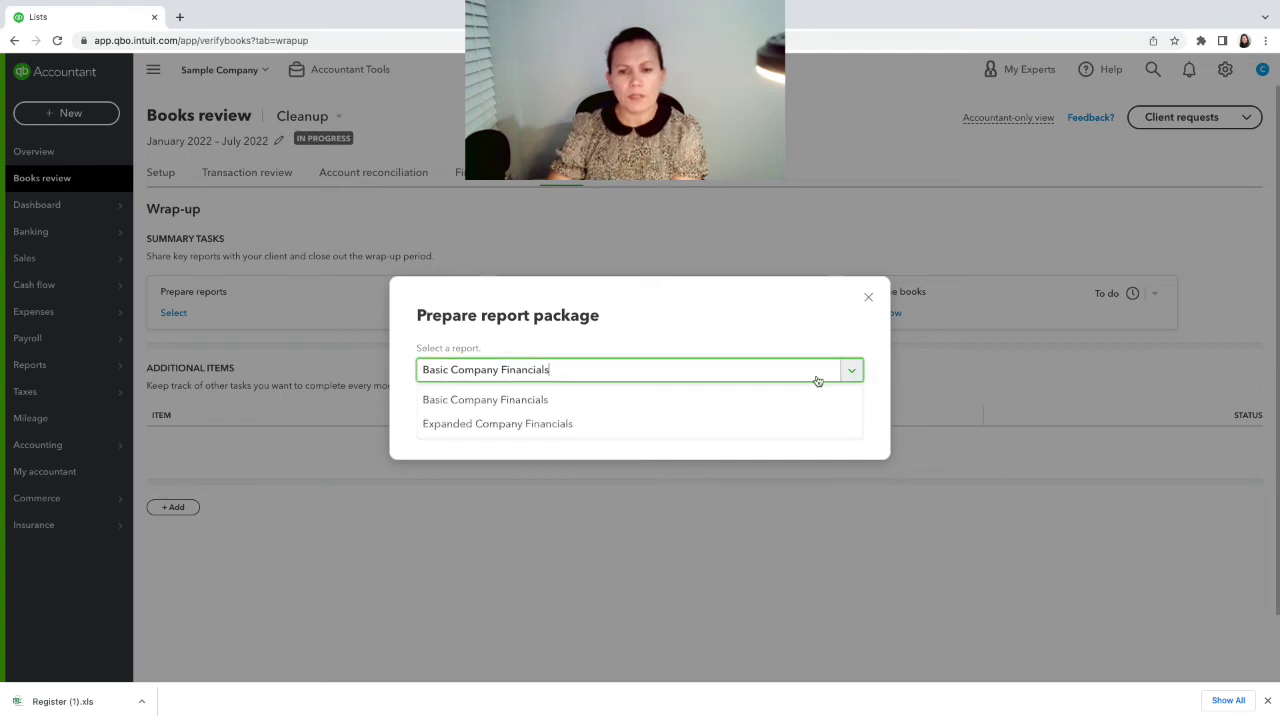
pyautogui.click(531, 404)
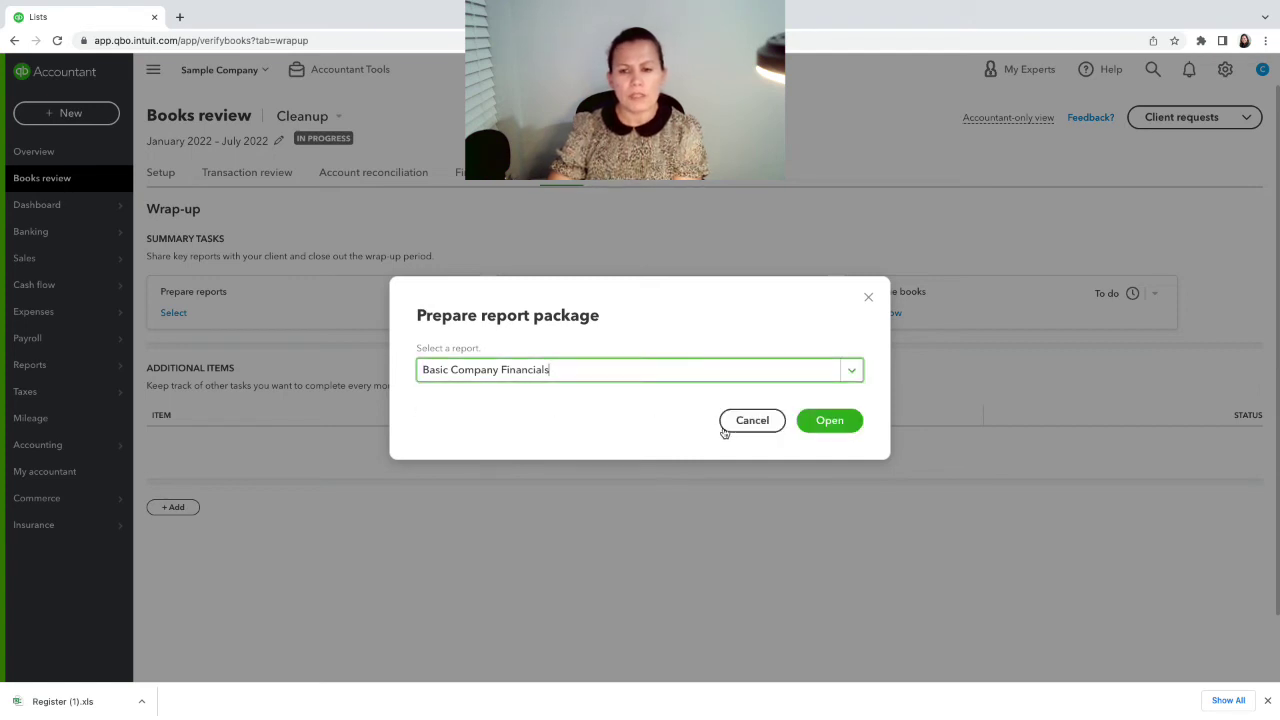
pyautogui.click(845, 421)
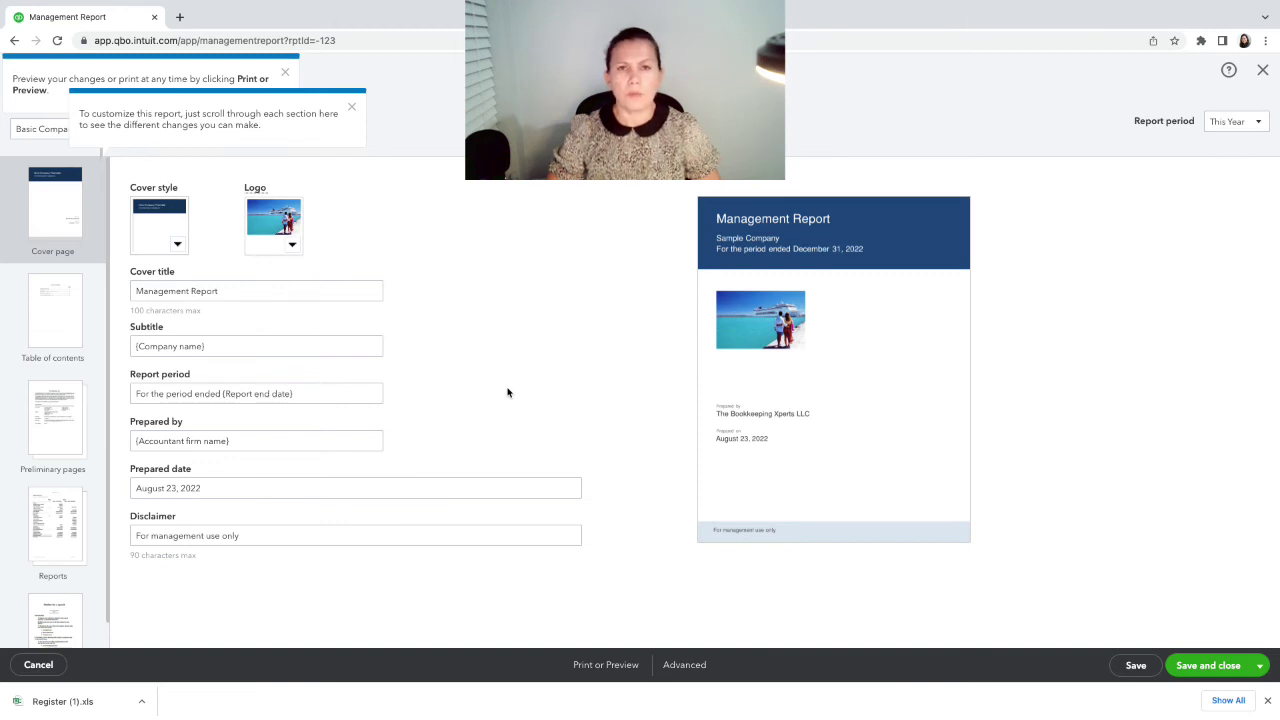
# - Look through the management report's cover page, table of contents, preliminary pages and reports sections, including the option to include the table of contents
pyautogui.click(60, 333)
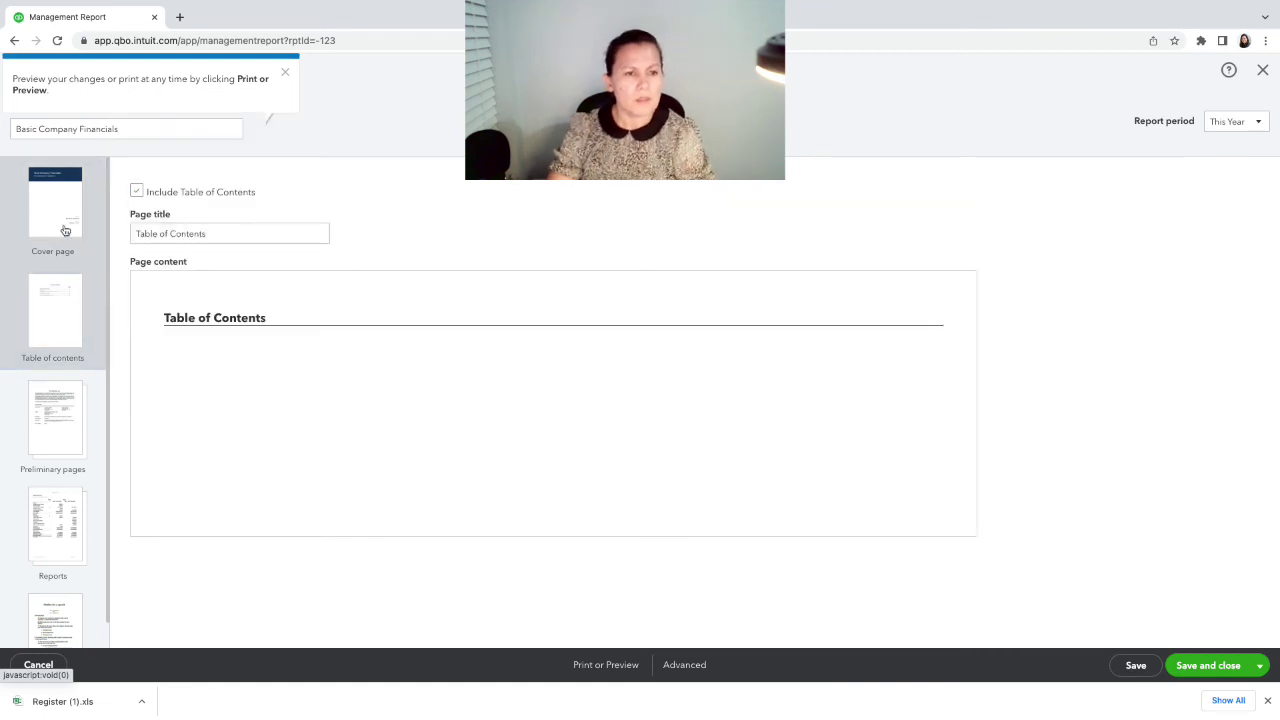
pyautogui.click(62, 214)
pyautogui.click(48, 318)
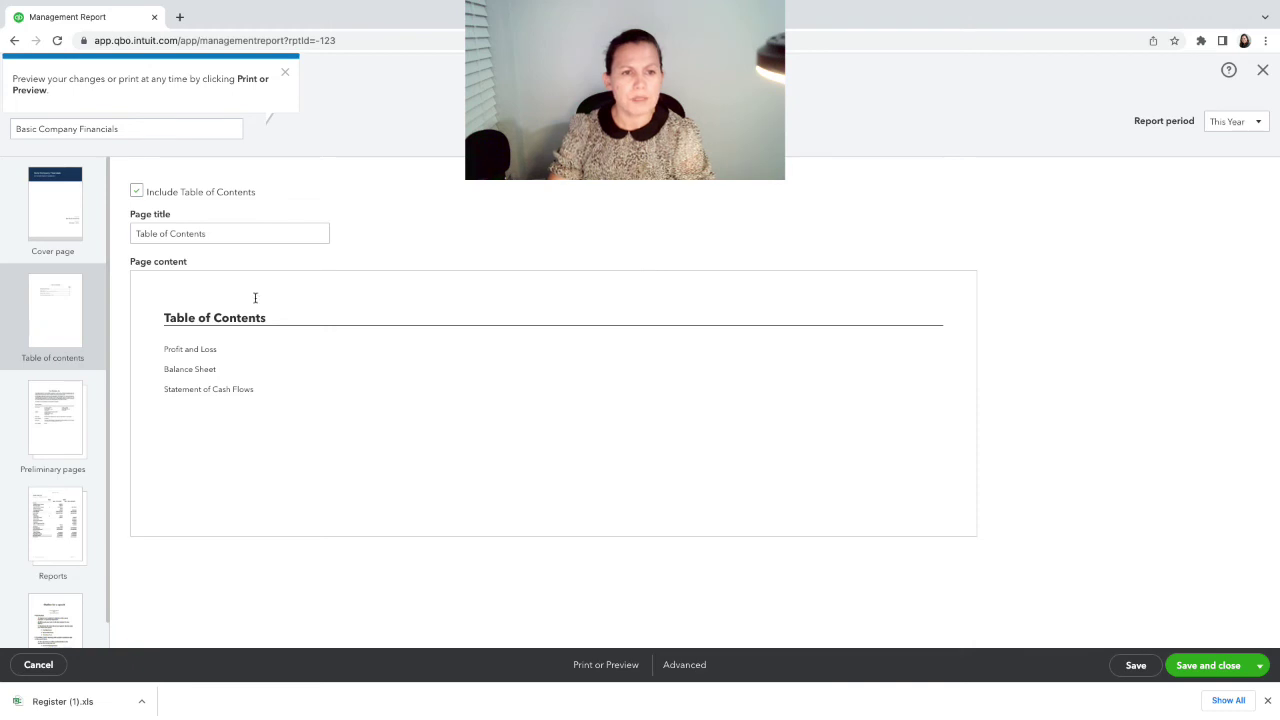
pyautogui.click(67, 427)
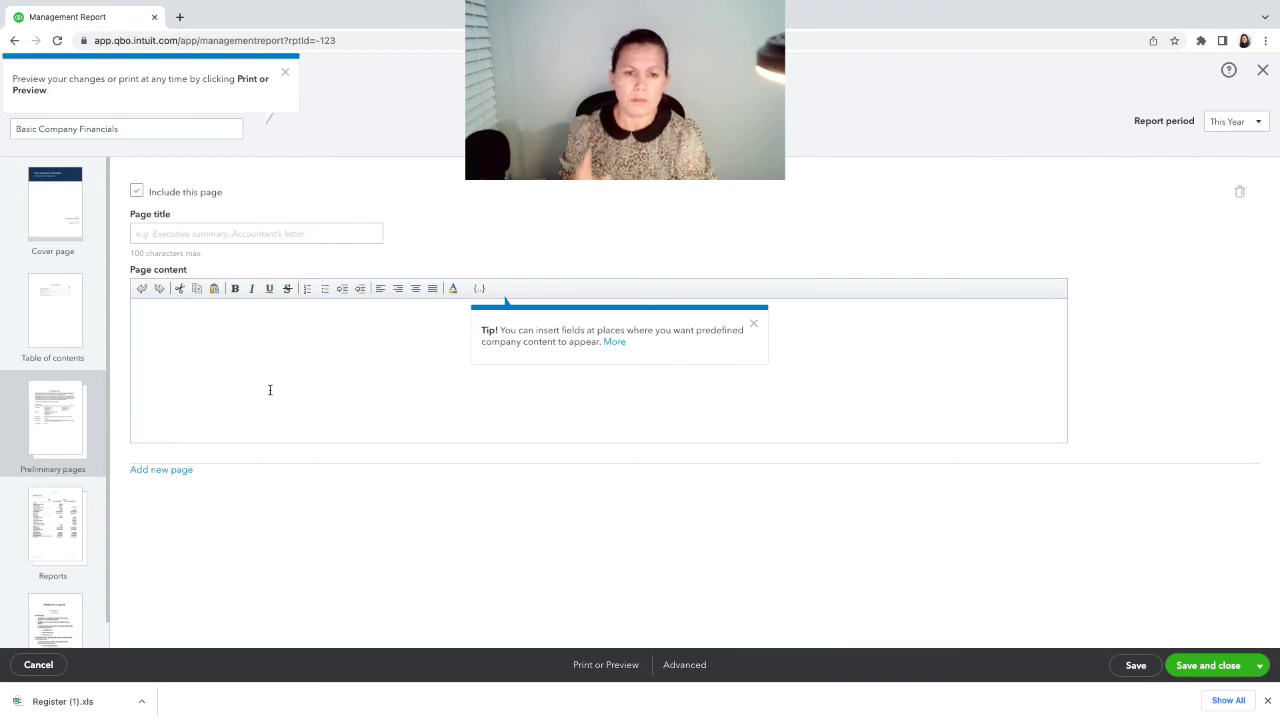
pyautogui.click(50, 529)
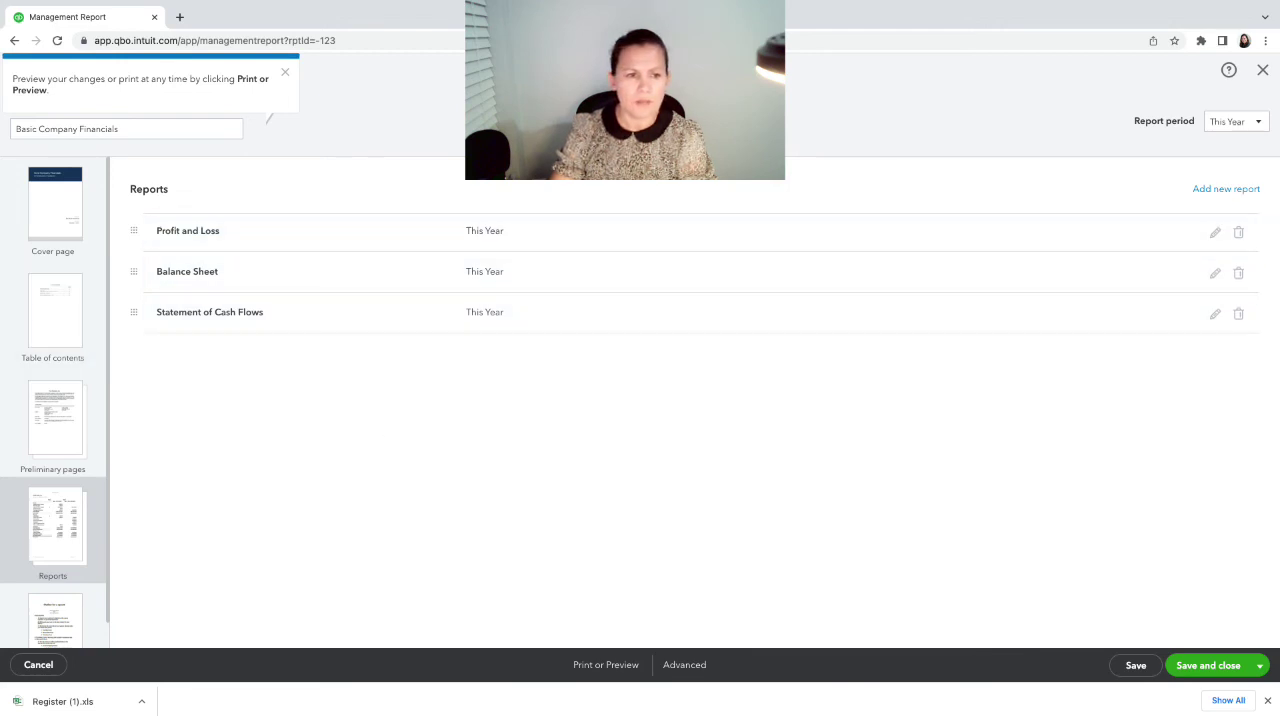
pyautogui.click(42, 310)
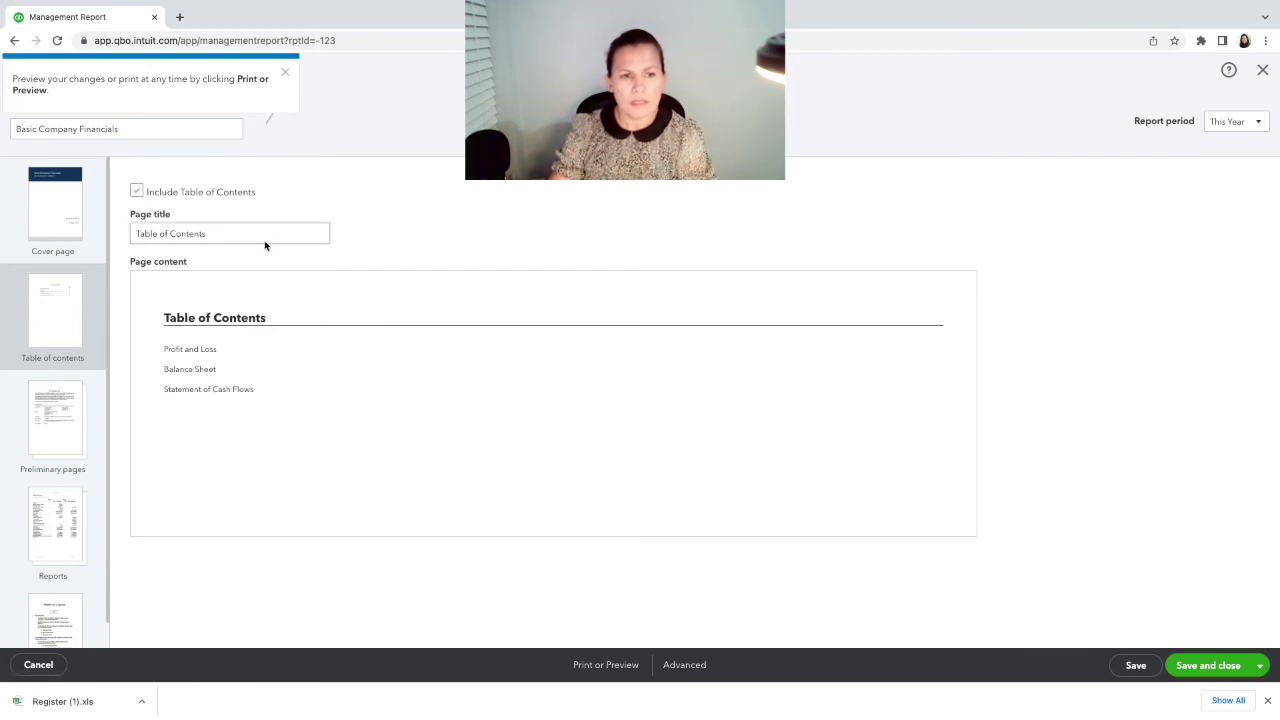
pyautogui.click(136, 191)
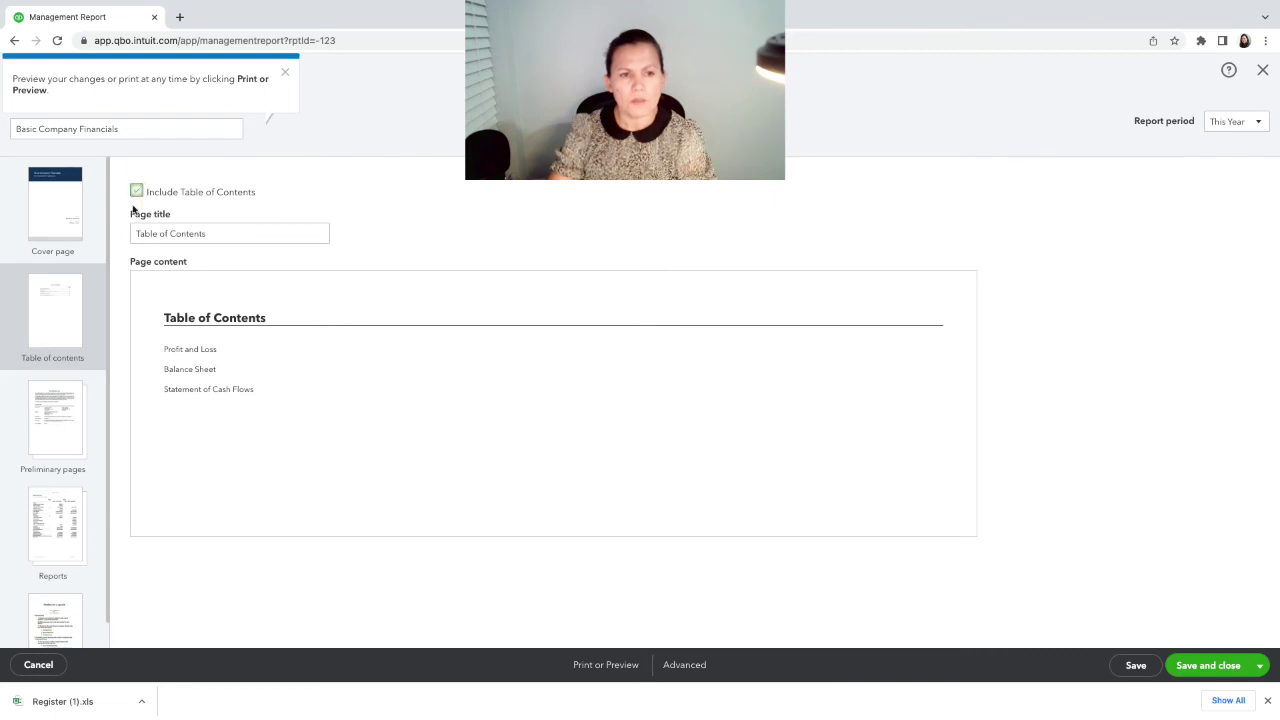
pyautogui.click(72, 404)
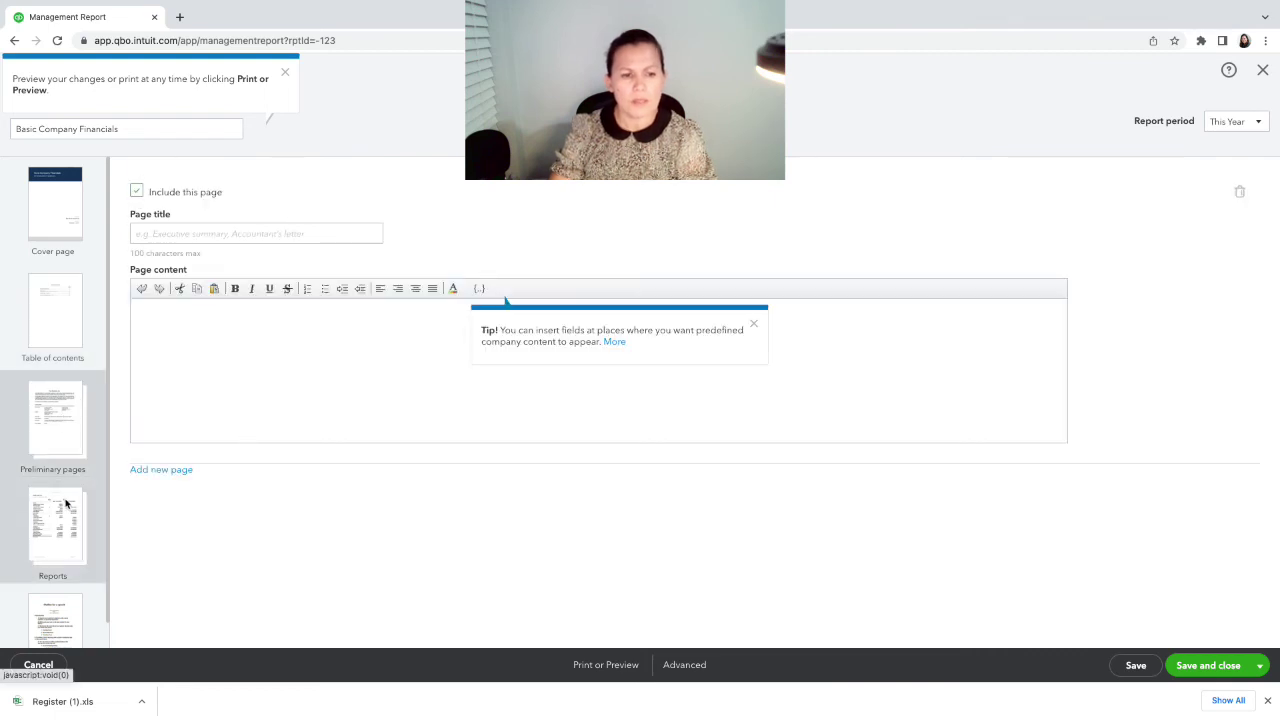
# - Remove the Statement of Cash Flows from the package's reports, add a blank report entry, and look through the selectable report types
pyautogui.click(68, 508)
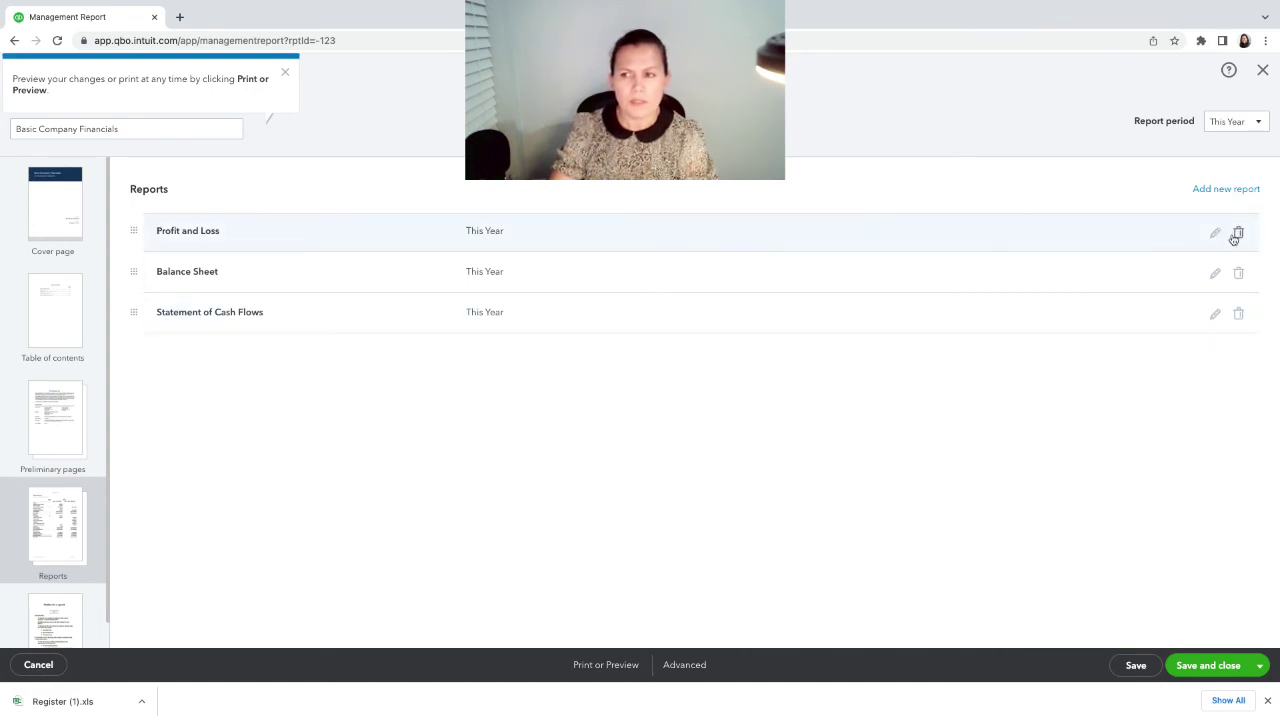
pyautogui.click(1239, 315)
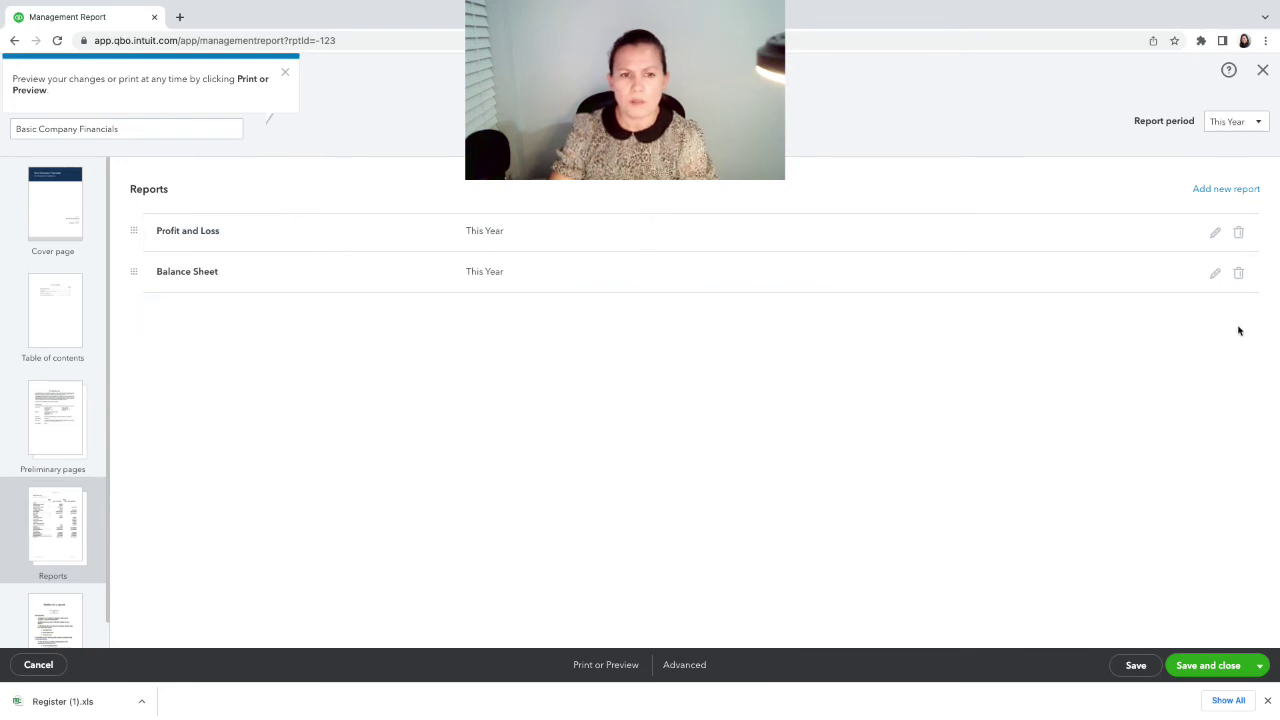
pyautogui.click(1210, 194)
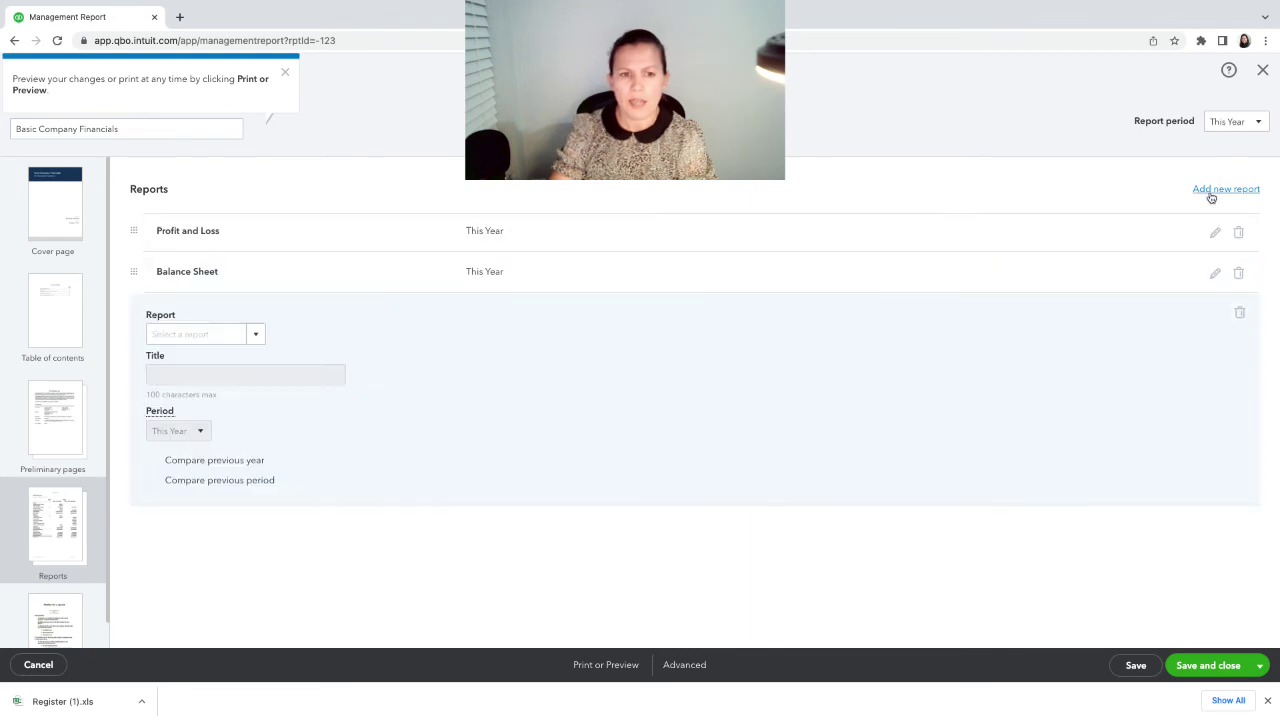
pyautogui.click(252, 337)
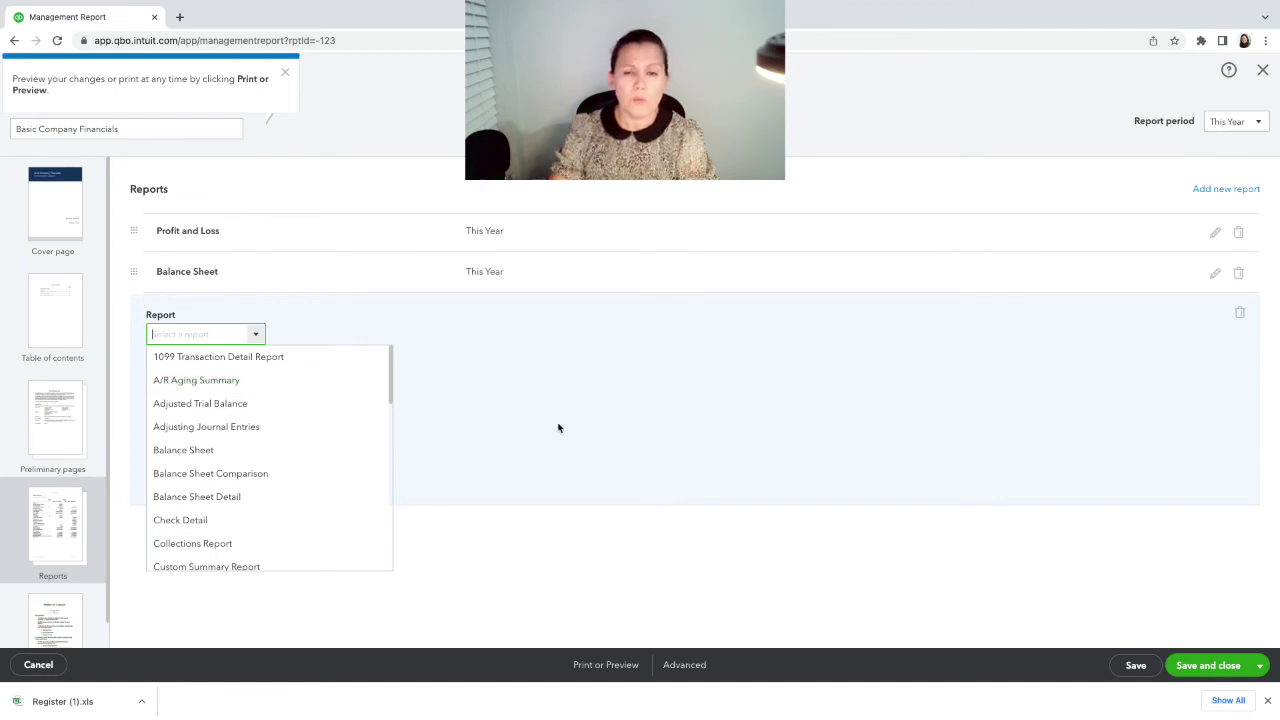
pyautogui.scroll(-2, 280, 491)
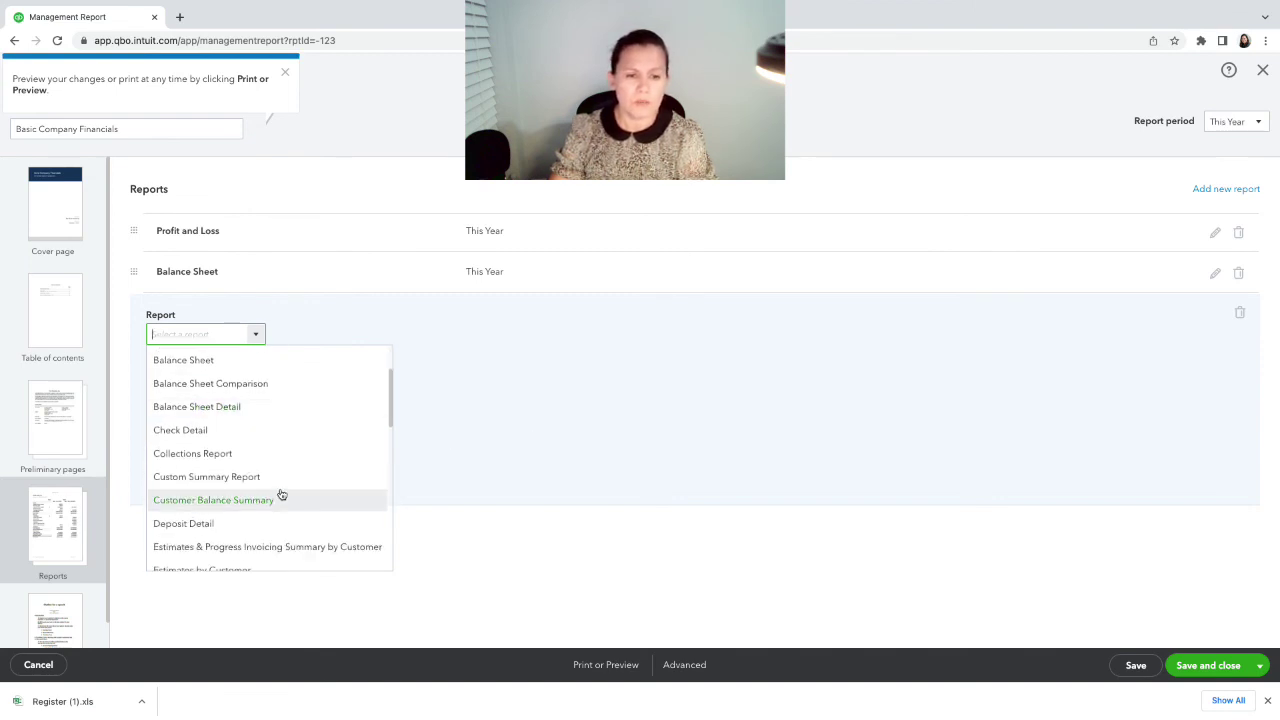
pyautogui.scroll(-4, 280, 491)
pyautogui.scroll(2, 282, 486)
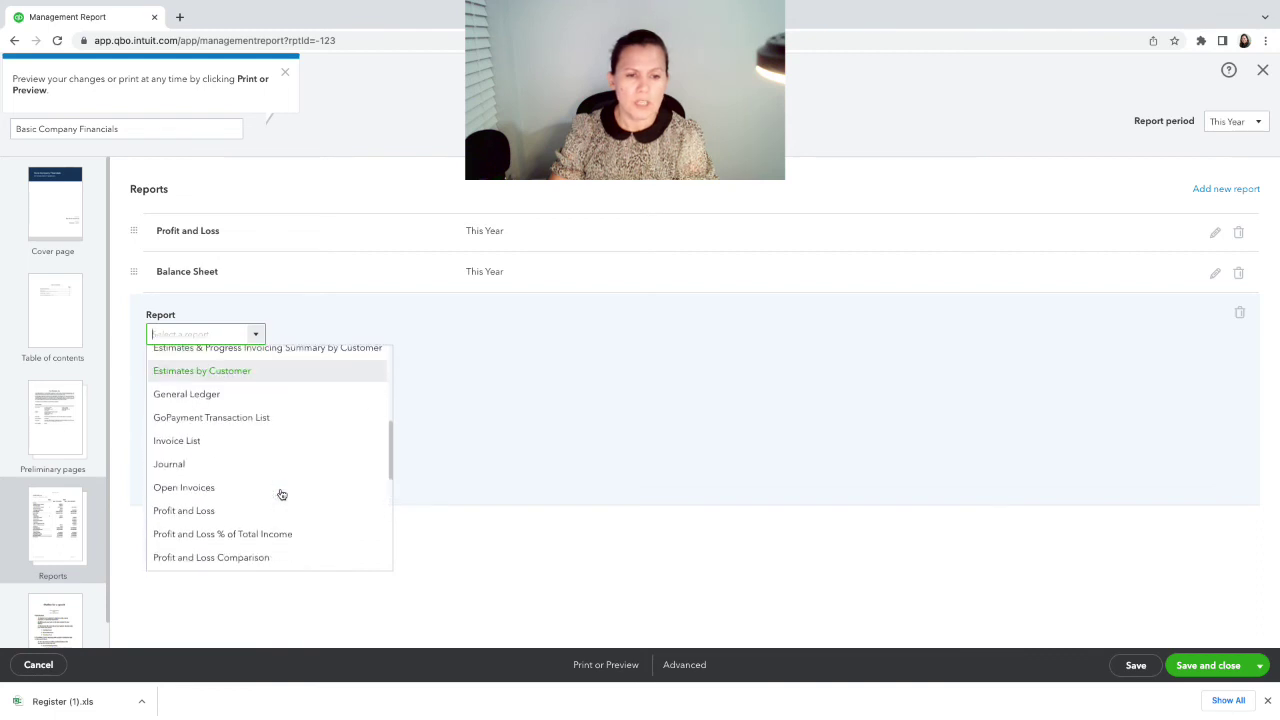
pyautogui.scroll(1, 284, 483)
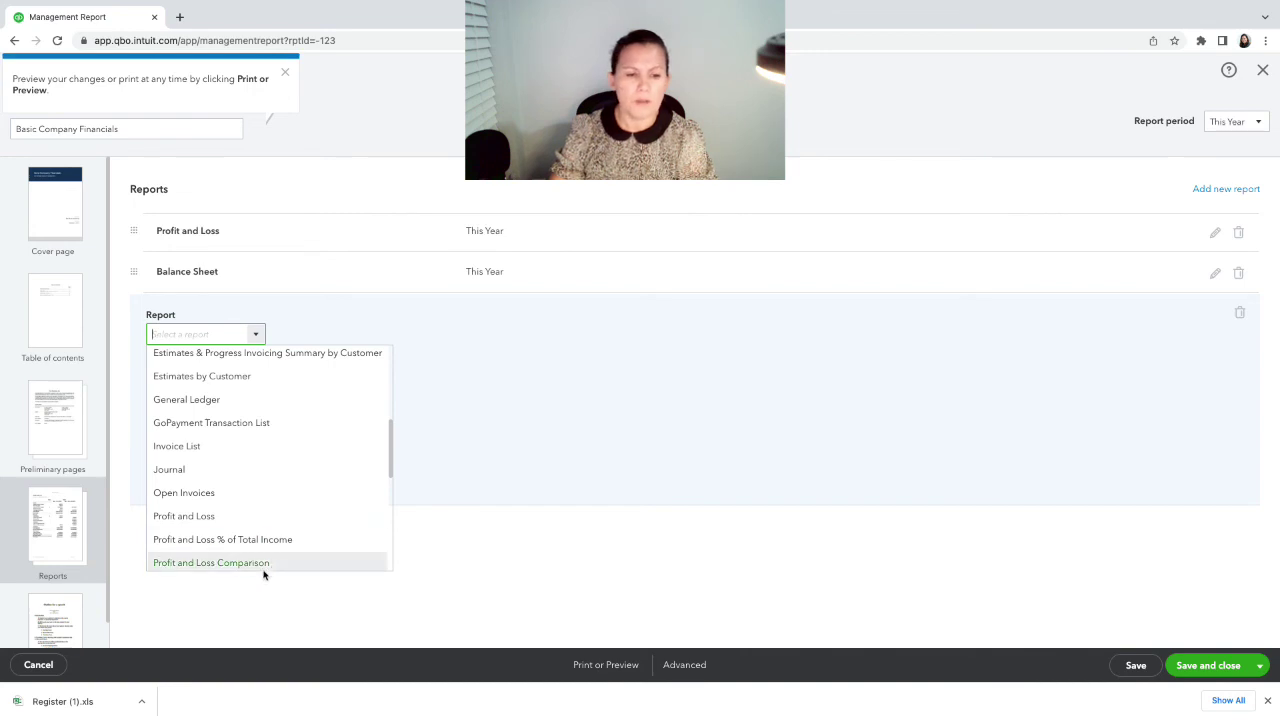
pyautogui.click(610, 496)
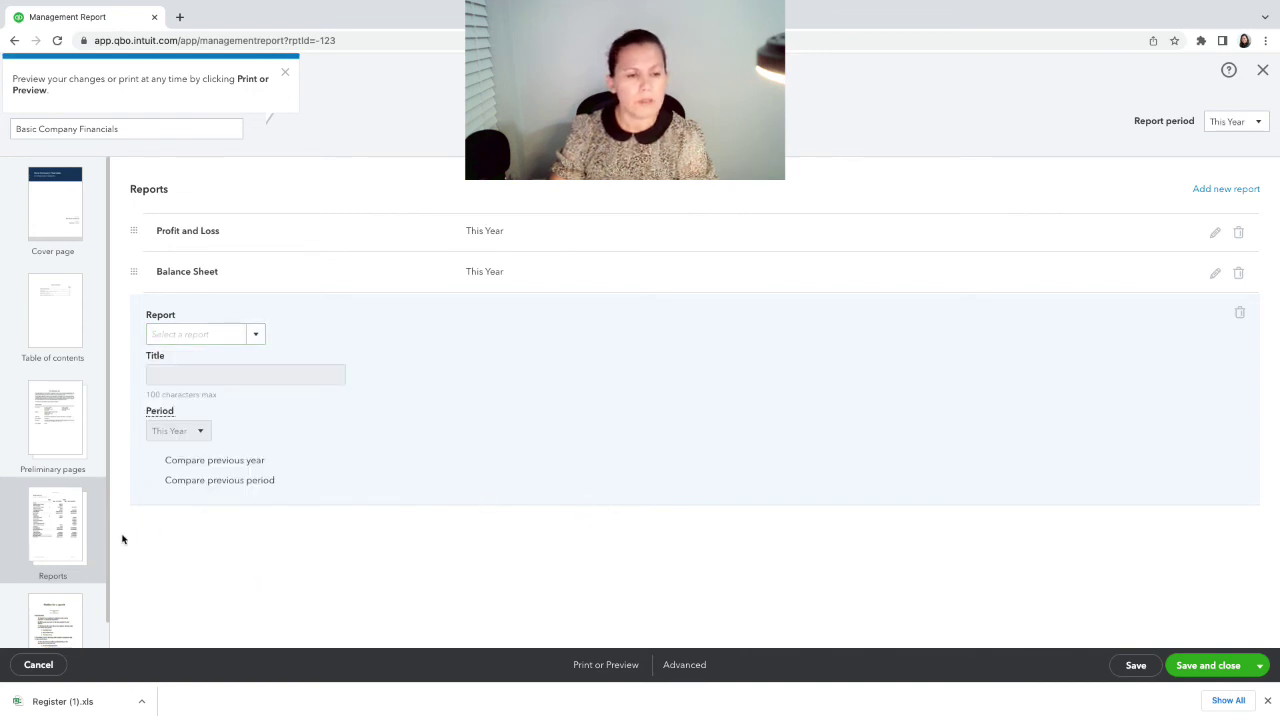
# - Examine the End notes page options, including the sub-account breakdown and page inclusion, and leave the management report without saving
pyautogui.scroll(-1, 43, 565)
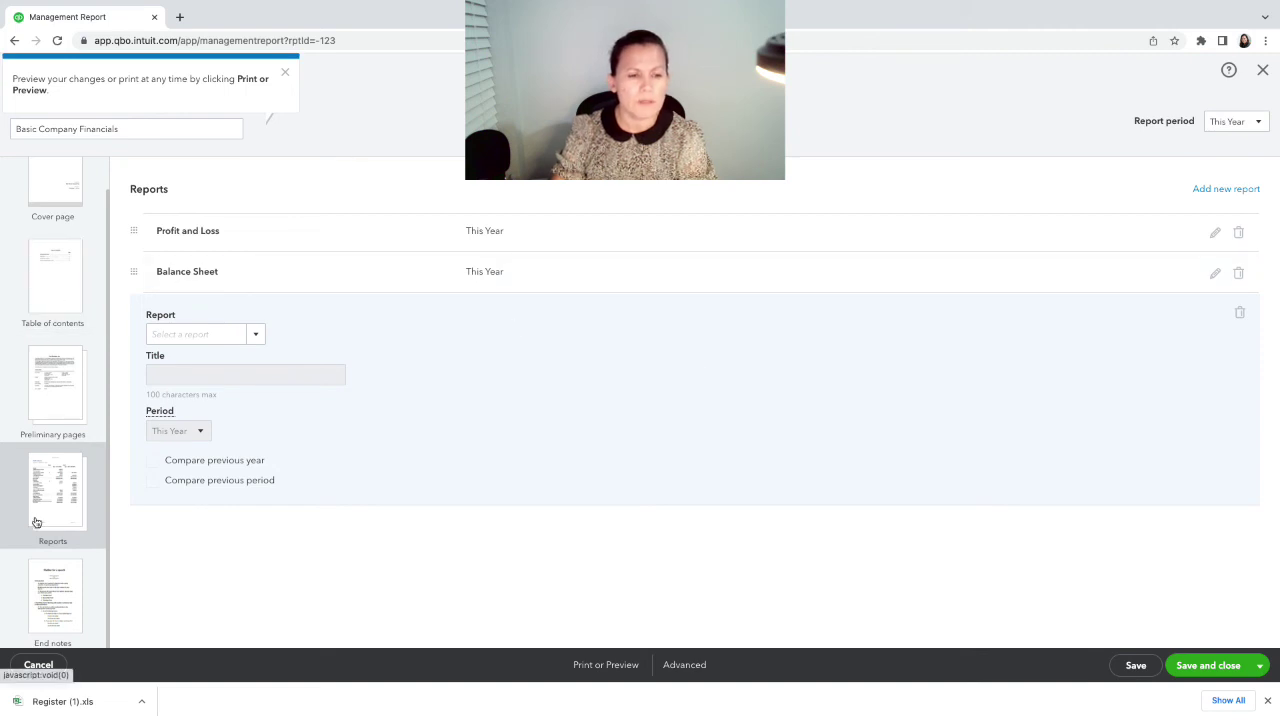
pyautogui.click(52, 580)
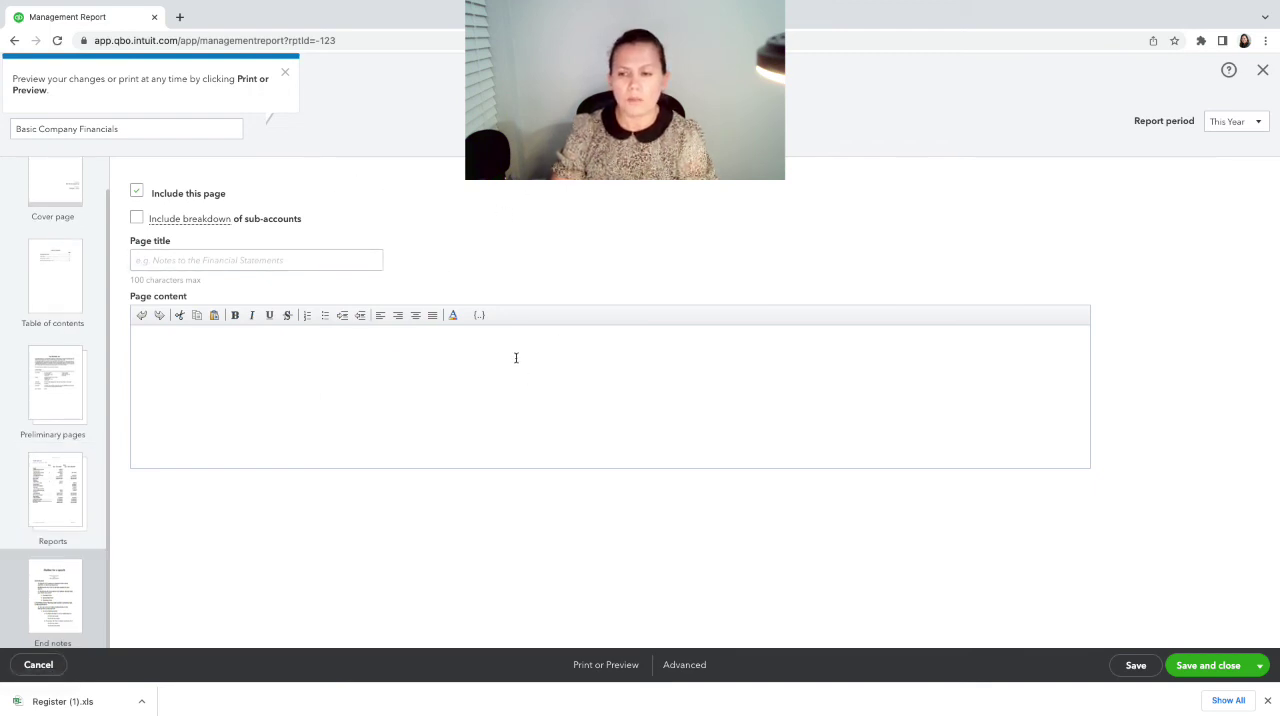
pyautogui.moveTo(172, 222)
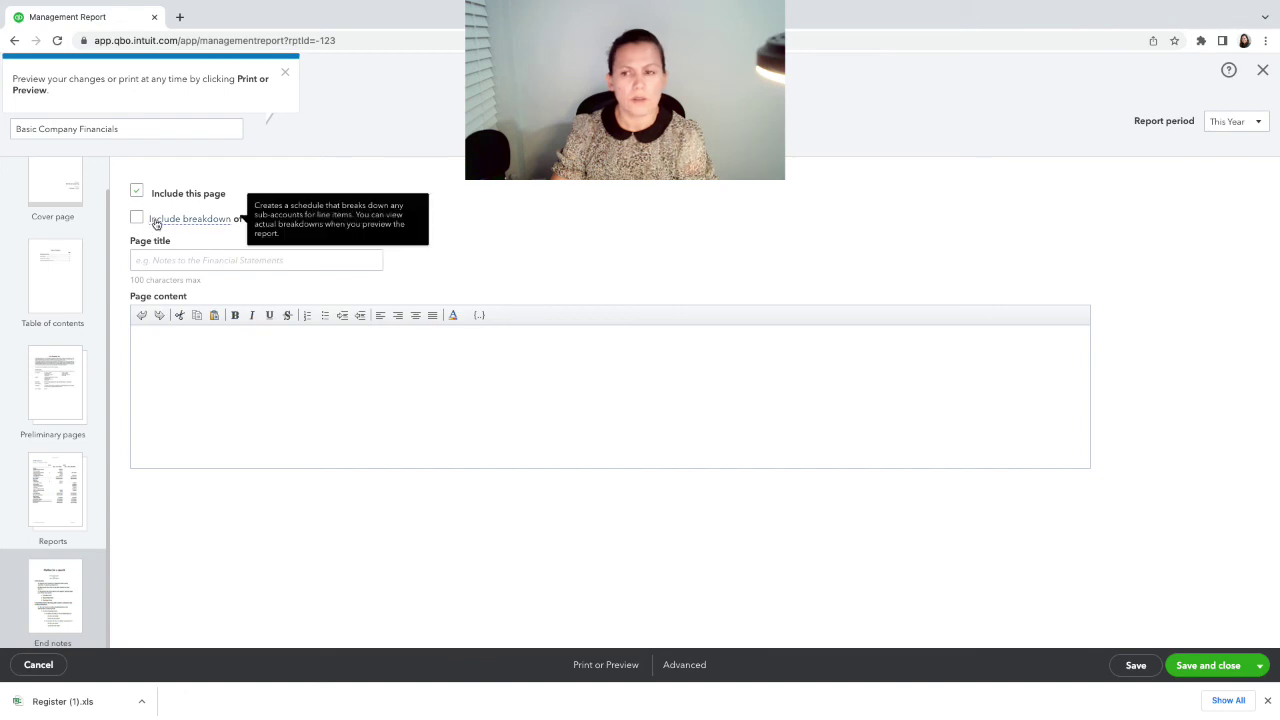
pyautogui.click(137, 192)
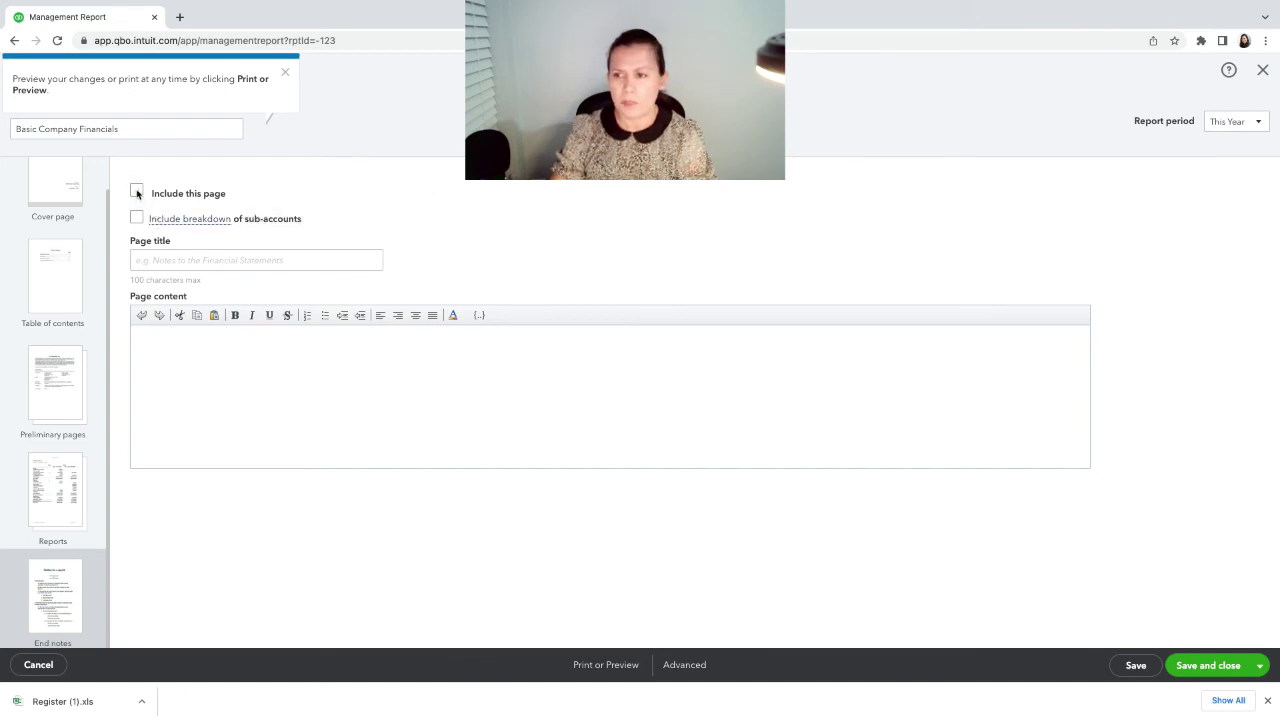
pyautogui.click(136, 192)
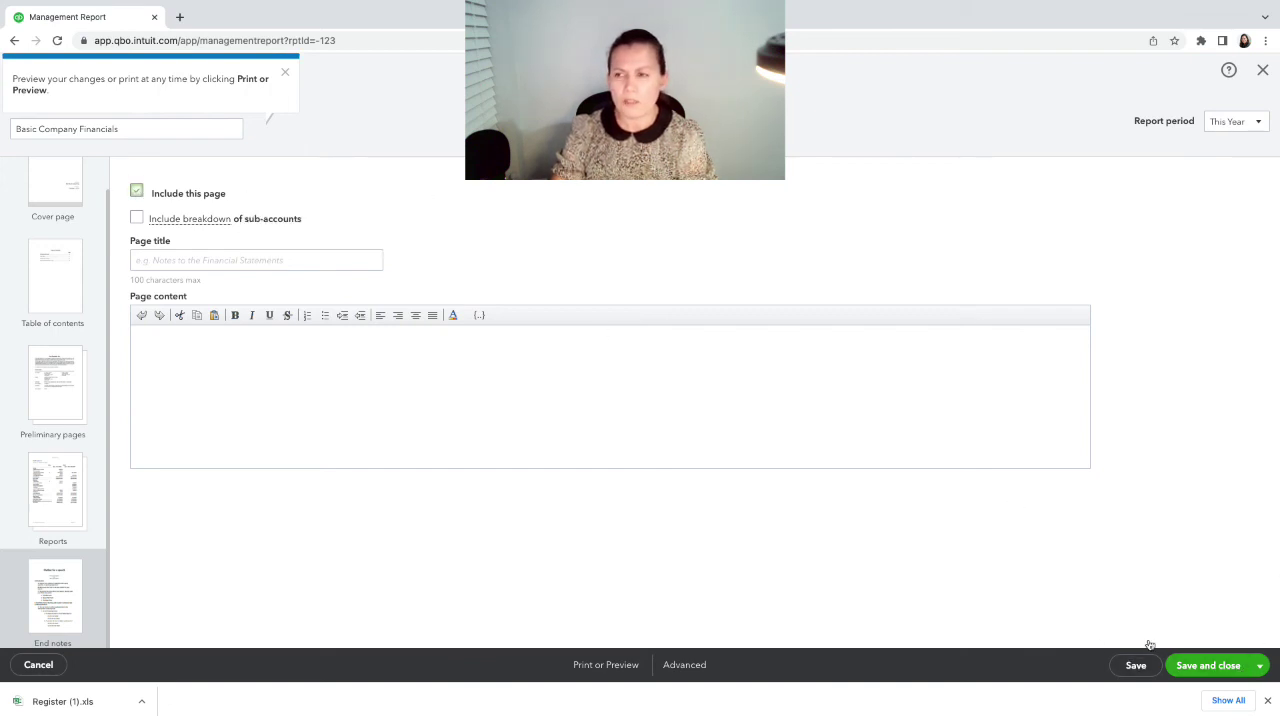
pyautogui.click(1263, 72)
pyautogui.click(710, 388)
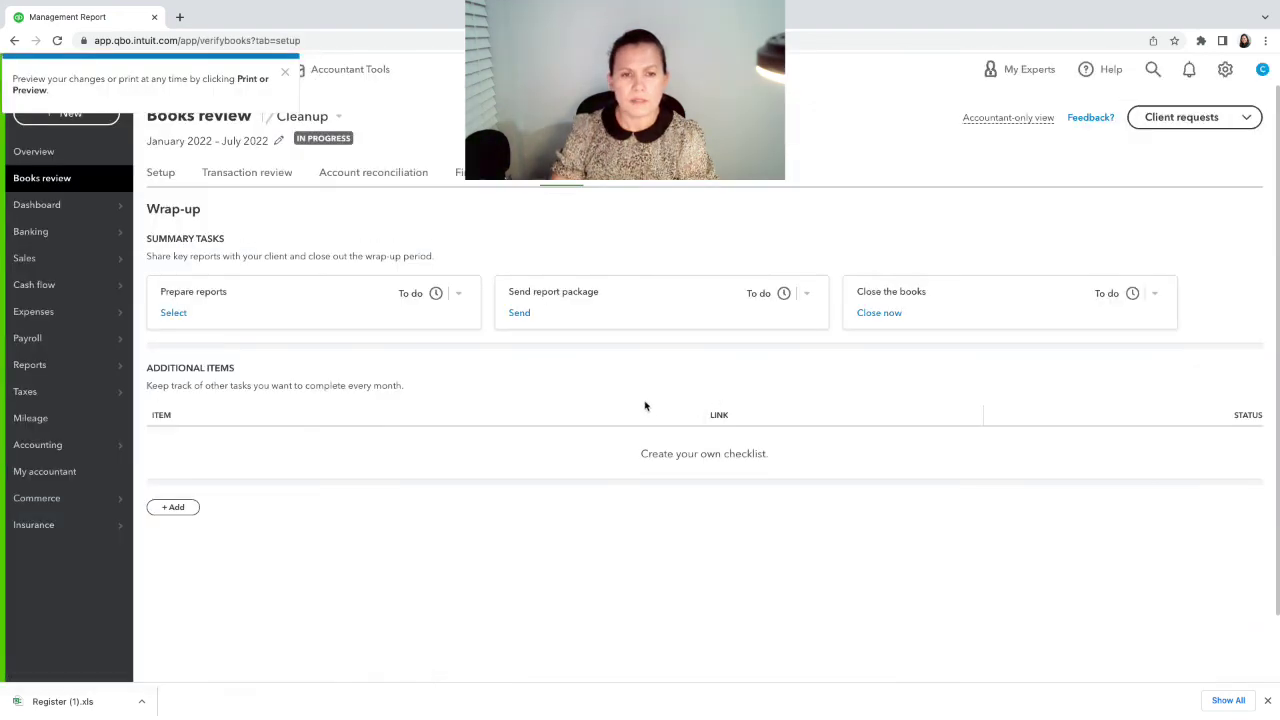
# - Reopen the report package from the Wrap-up tasks, try to save it as a copy named Basic Company Financials, and close it
pyautogui.click(182, 316)
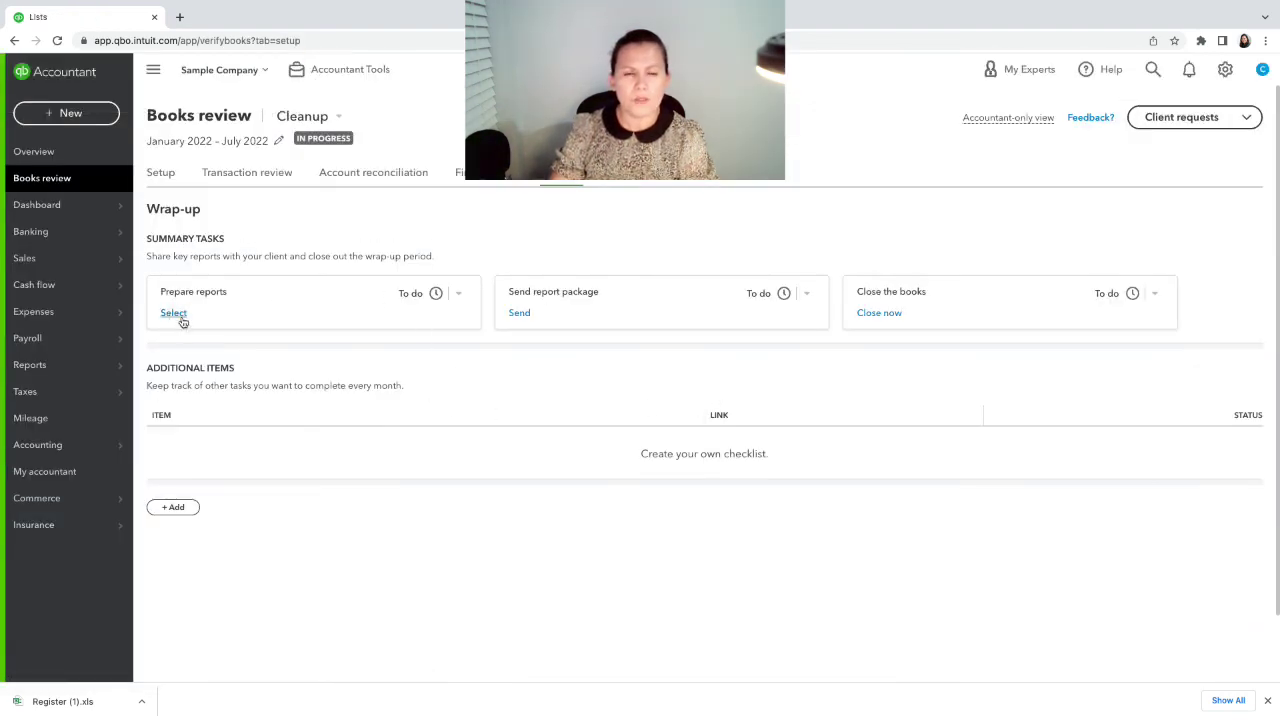
pyautogui.click(855, 427)
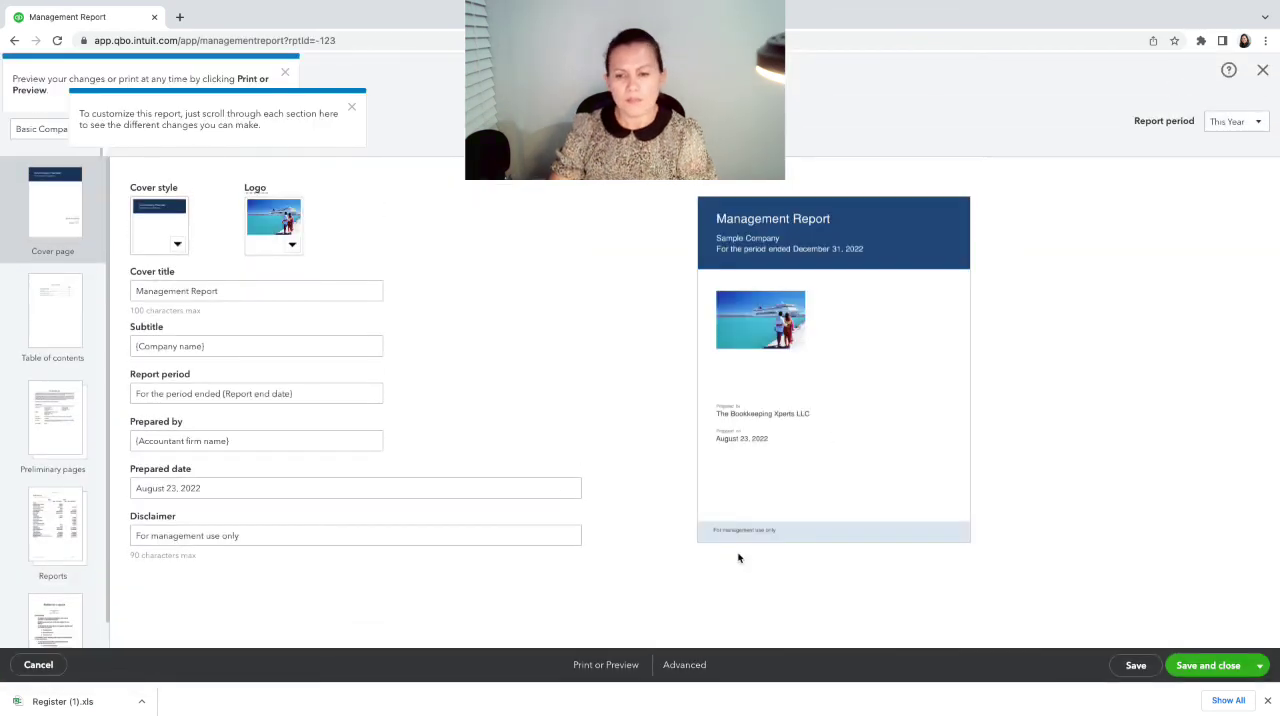
pyautogui.click(1136, 665)
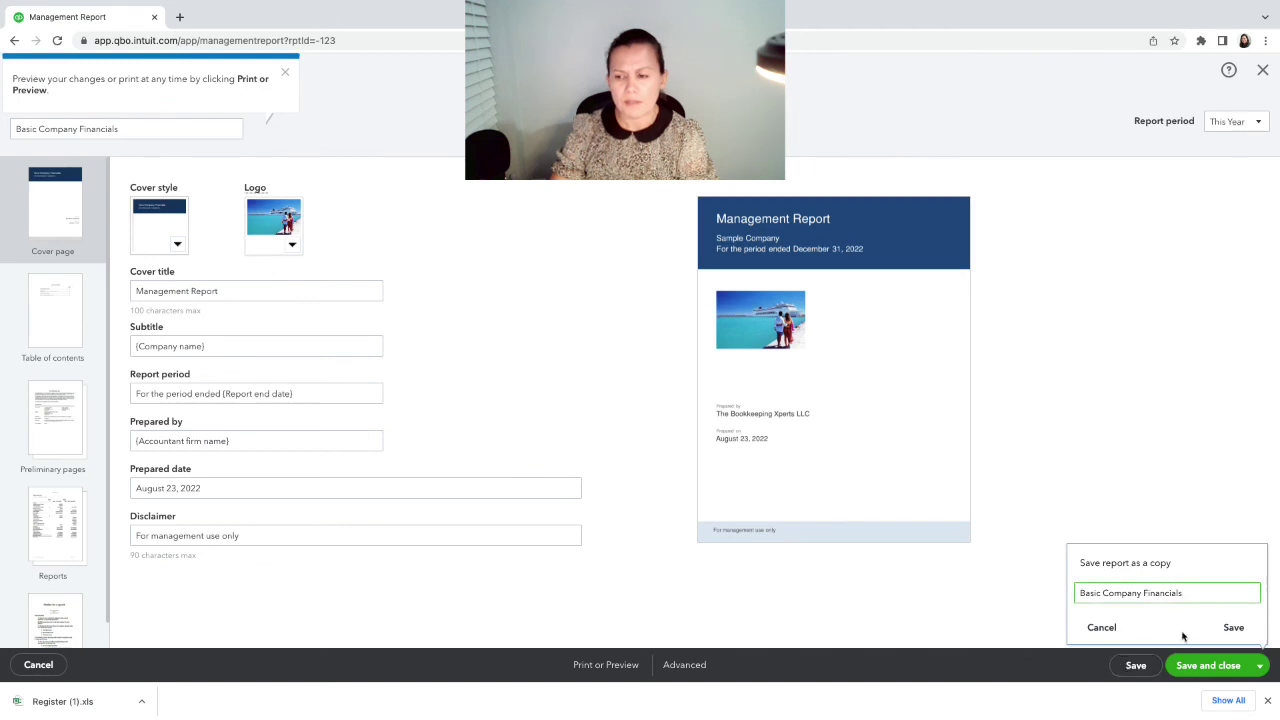
pyautogui.click(1234, 627)
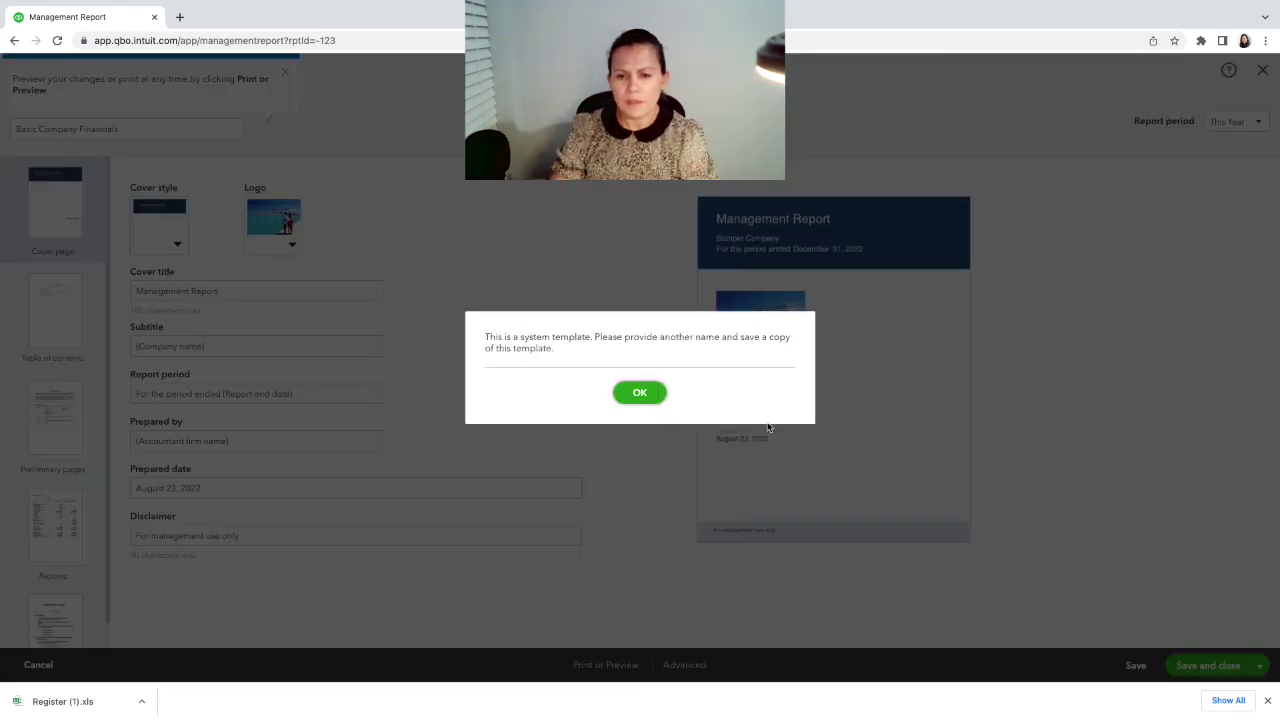
pyautogui.click(648, 393)
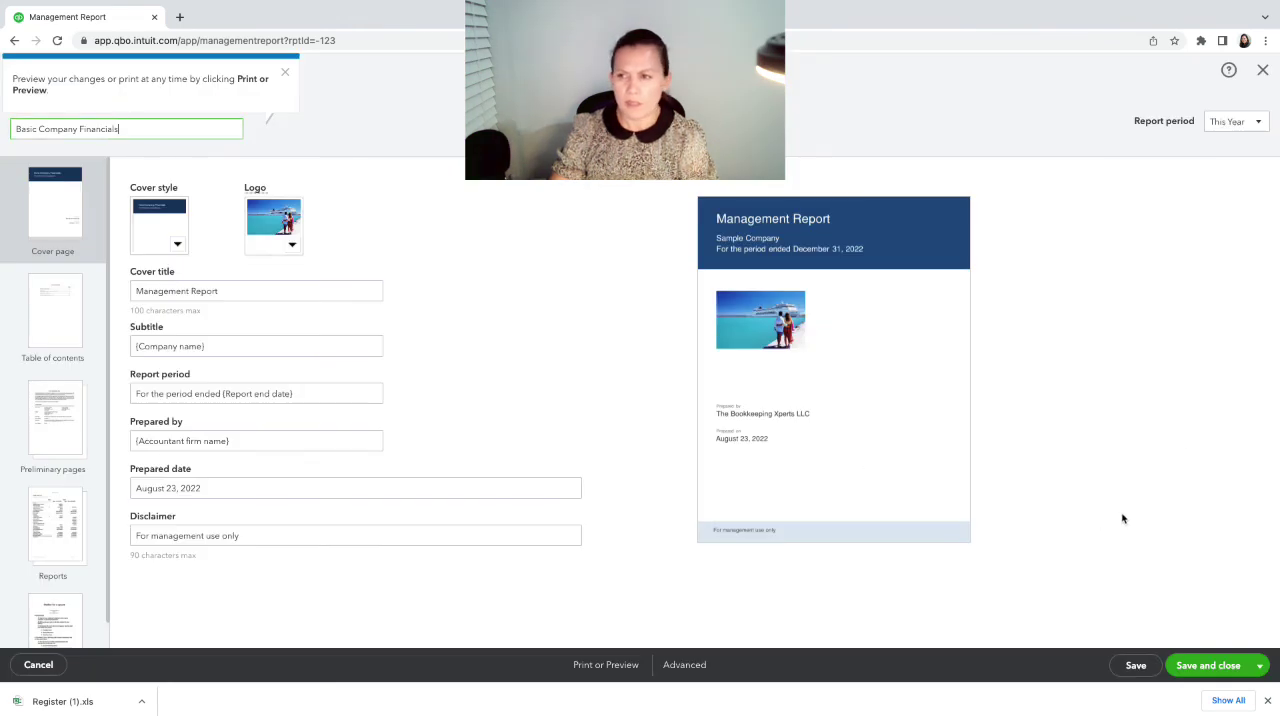
pyautogui.click(1258, 76)
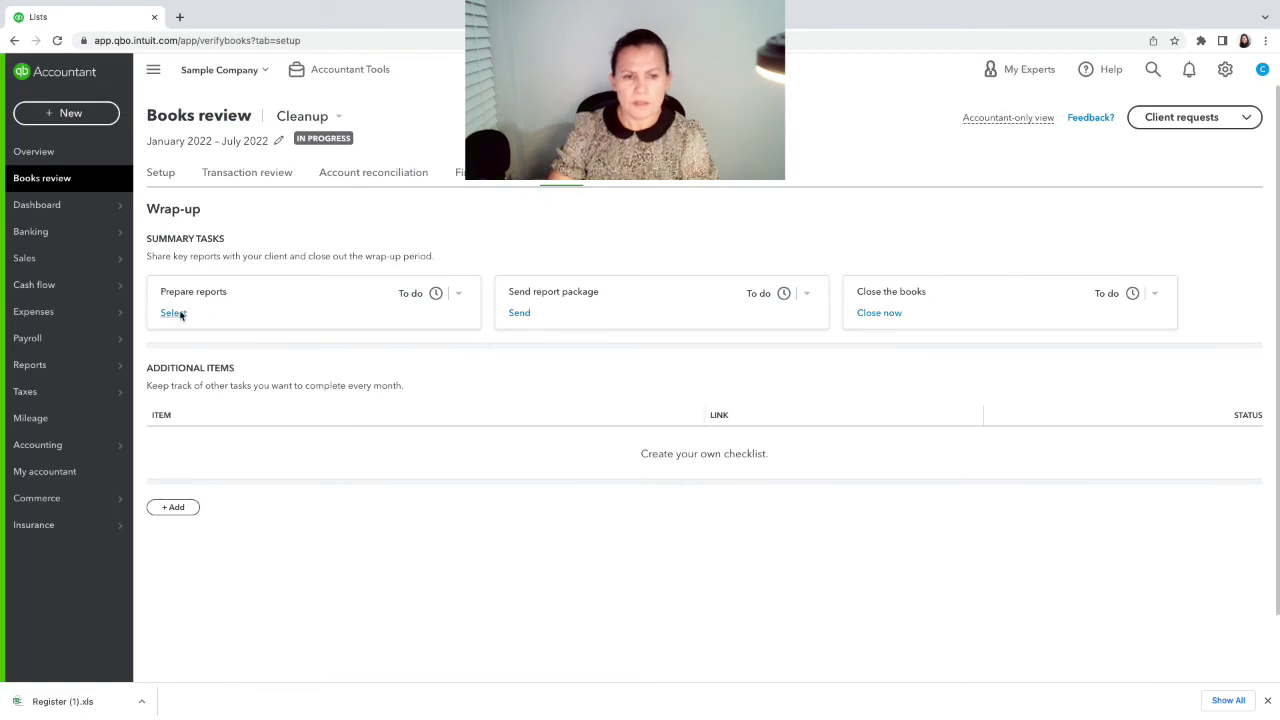
# - Reopen the Basic Company Financials package, export it as a PDF, and close the report editor
pyautogui.click(180, 315)
pyautogui.click(828, 421)
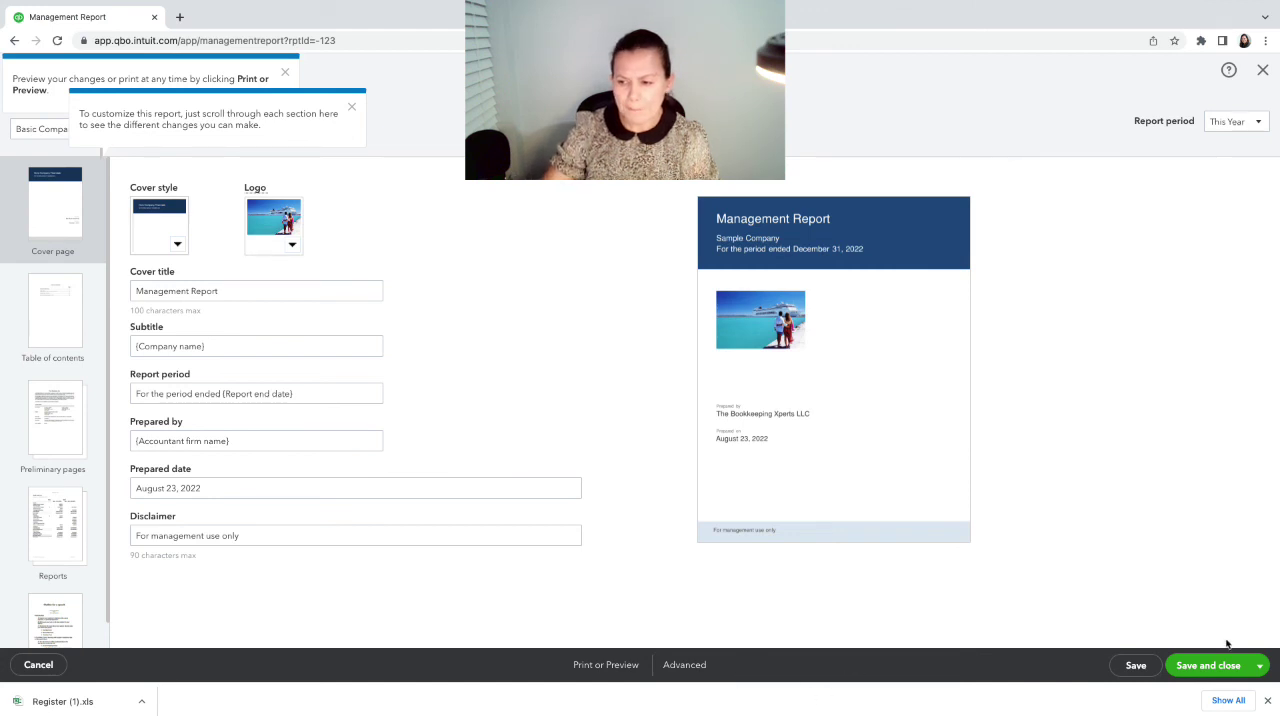
pyautogui.click(1259, 665)
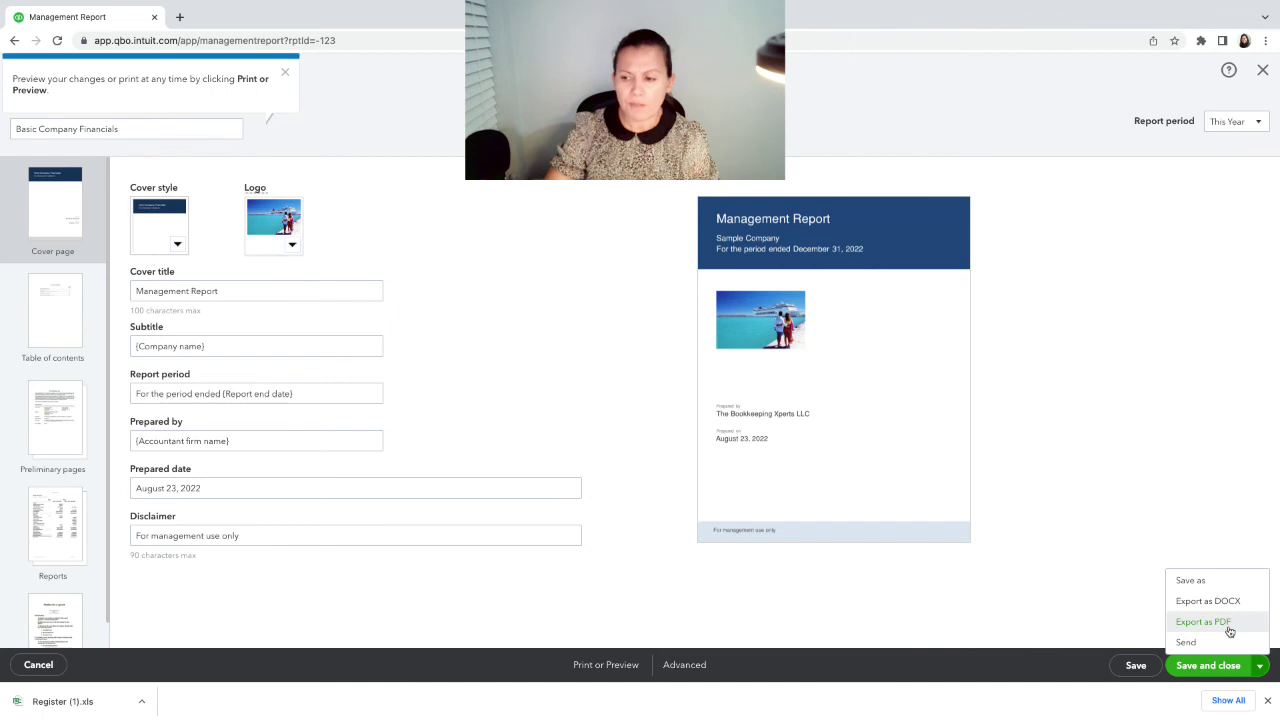
pyautogui.click(1229, 631)
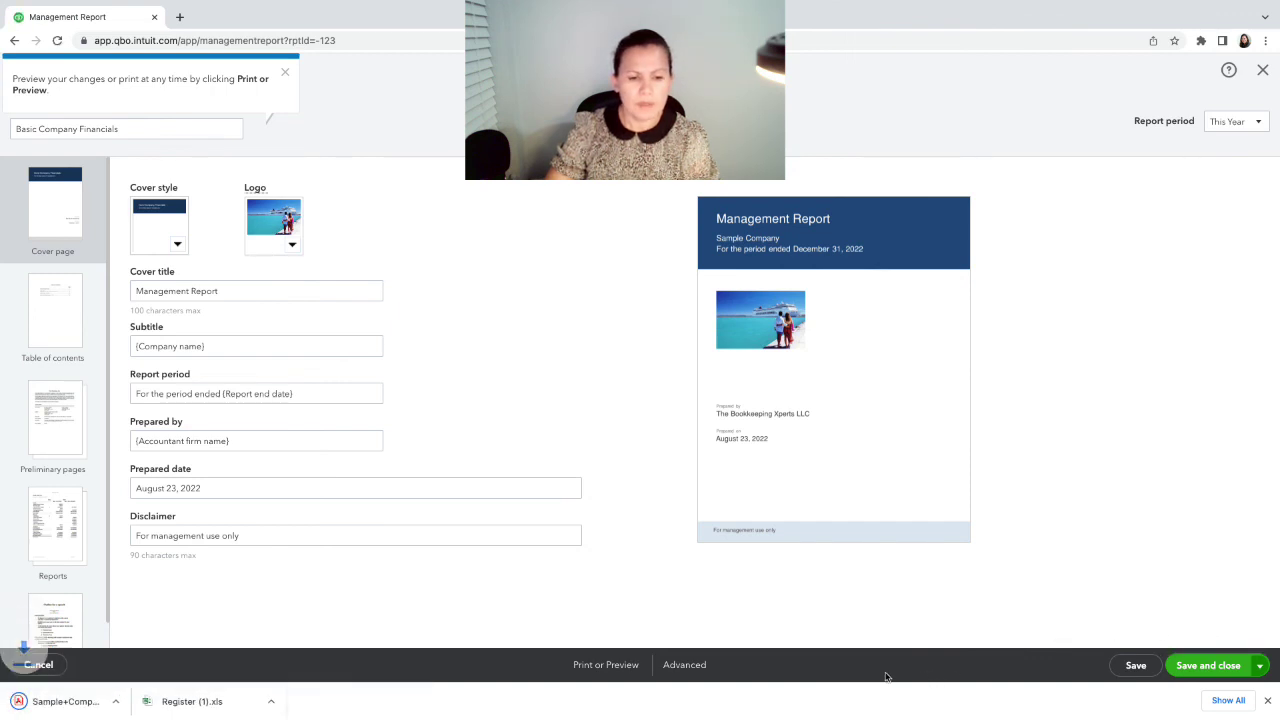
pyautogui.click(100, 699)
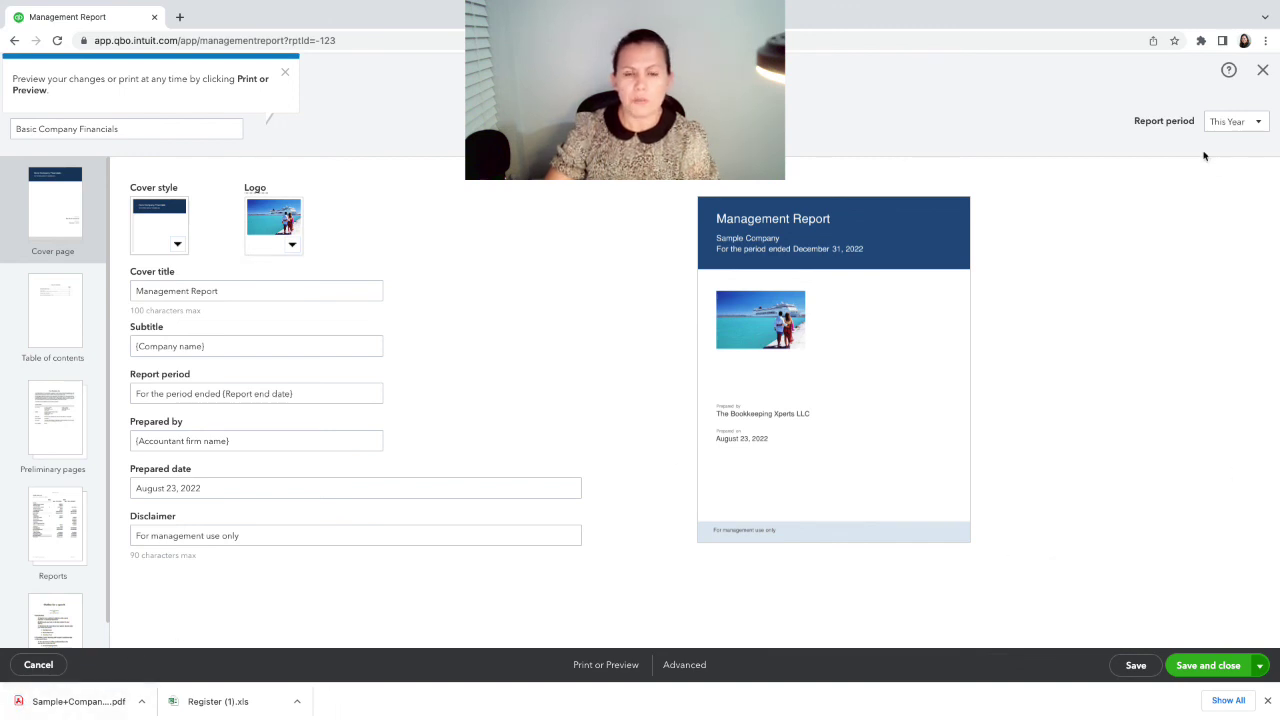
pyautogui.click(1263, 75)
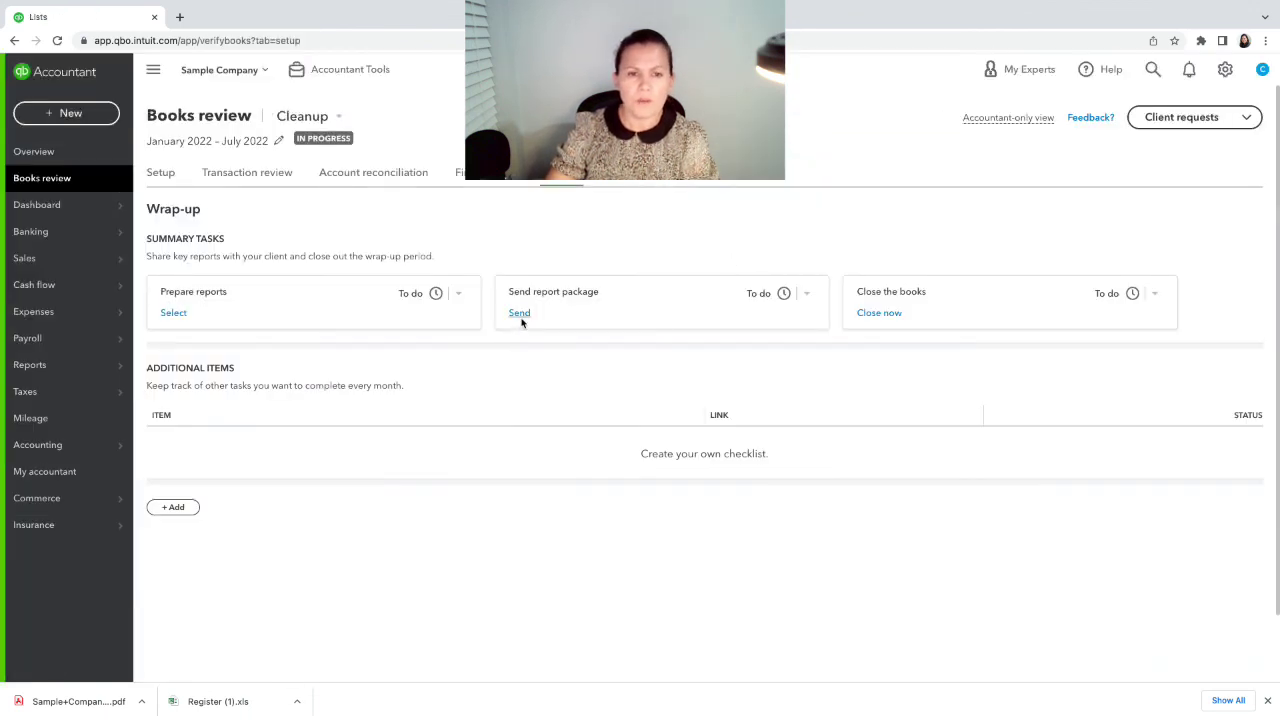
# - Open the Send report package task and examine the actions available for the Basic Company Financials management report
pyautogui.click(521, 313)
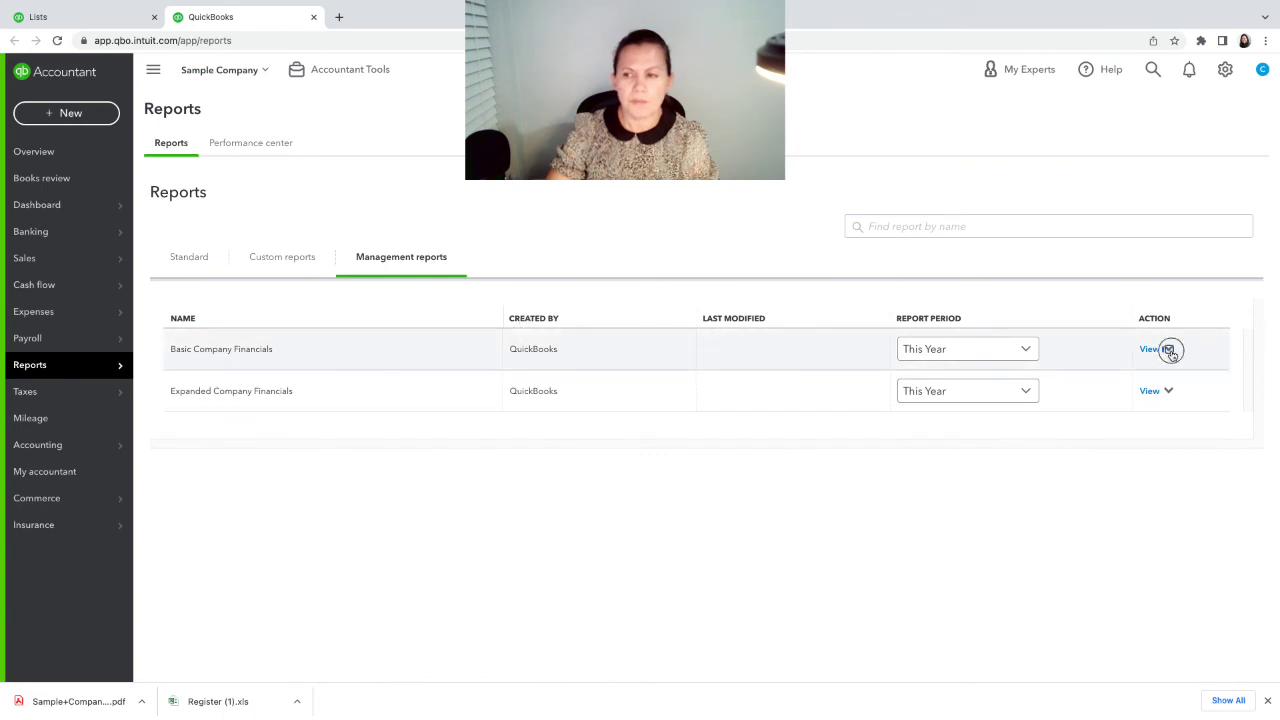
pyautogui.click(1169, 352)
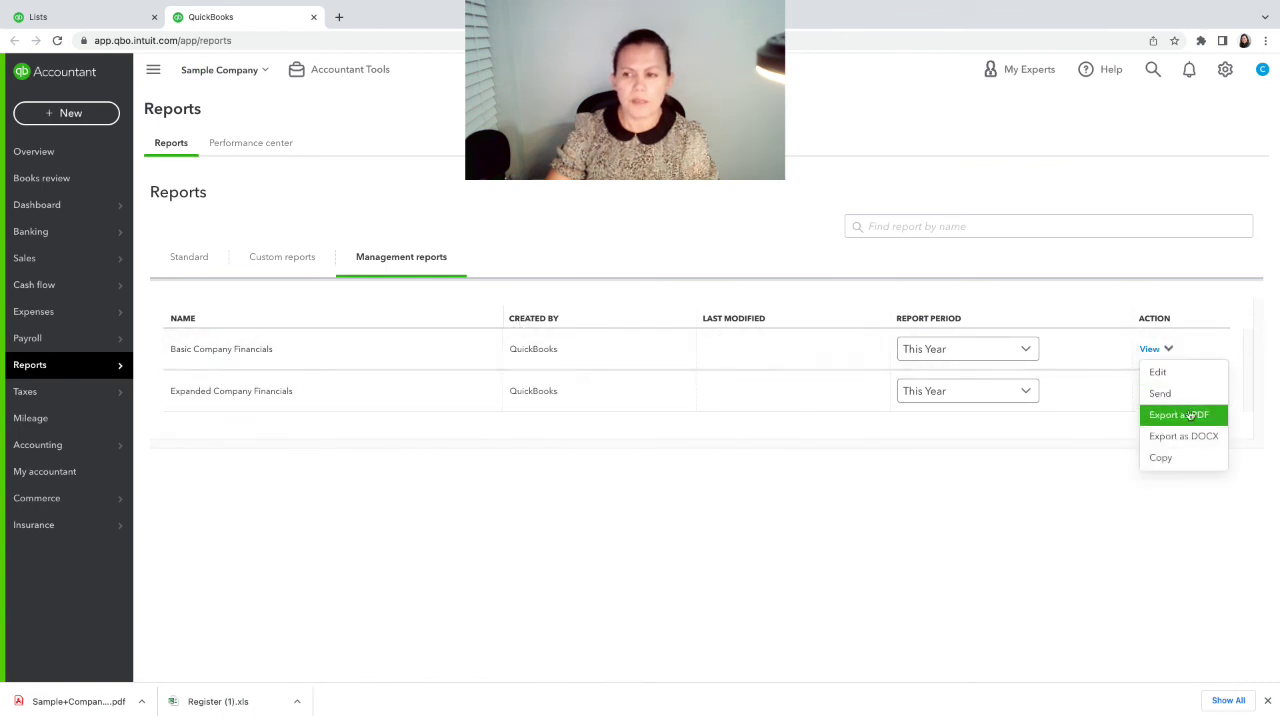
pyautogui.click(731, 495)
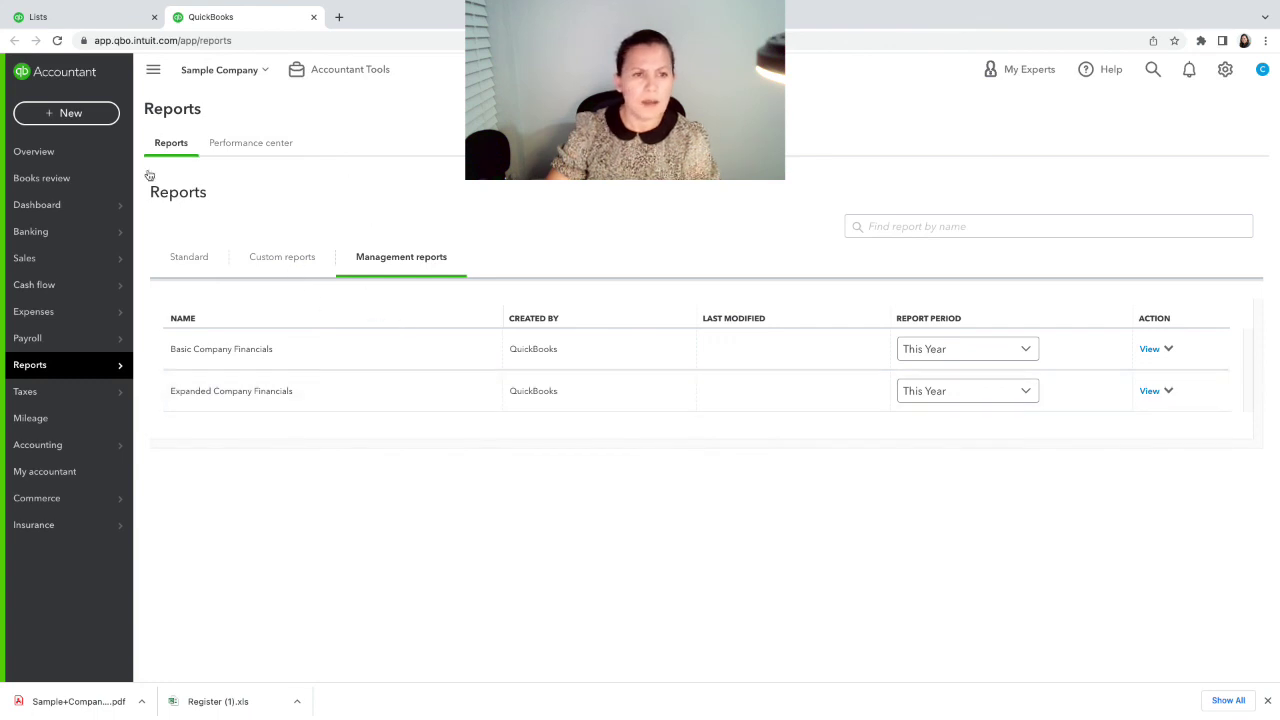
# - Return to the cleanup's Wrap-up, open the settings for closing the books, and turn on Close the books
pyautogui.click(47, 185)
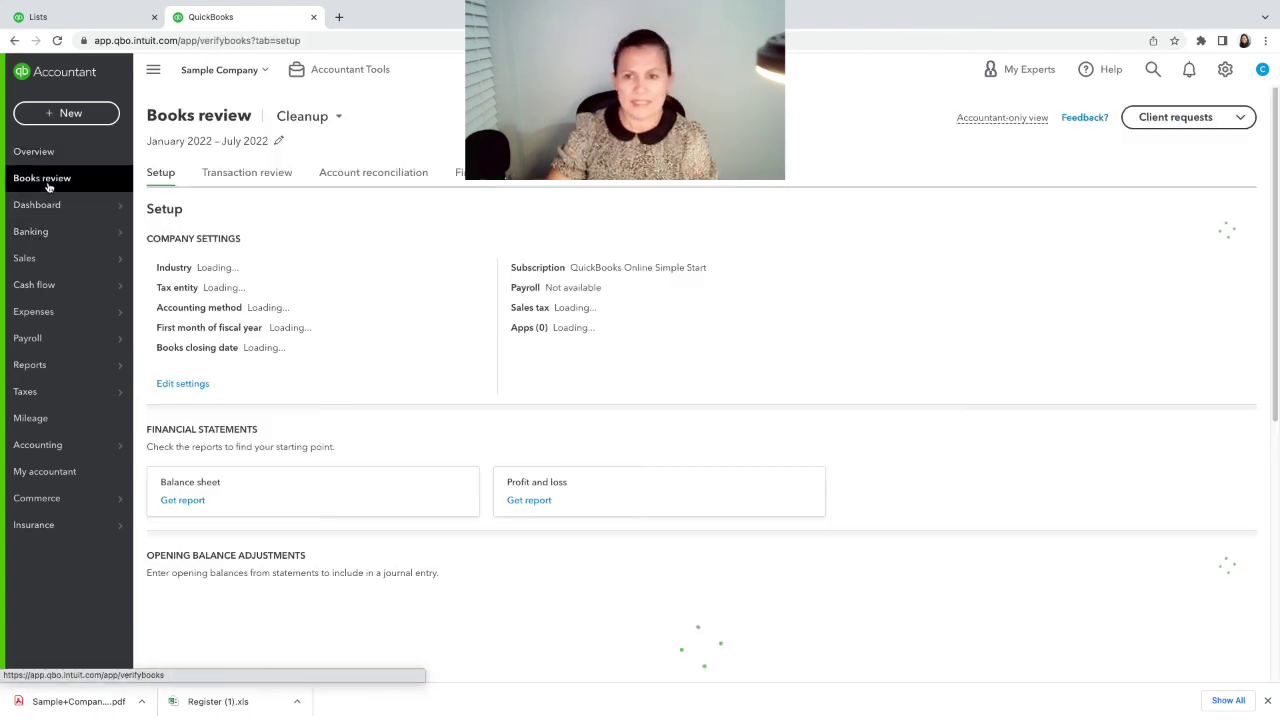
pyautogui.click(572, 177)
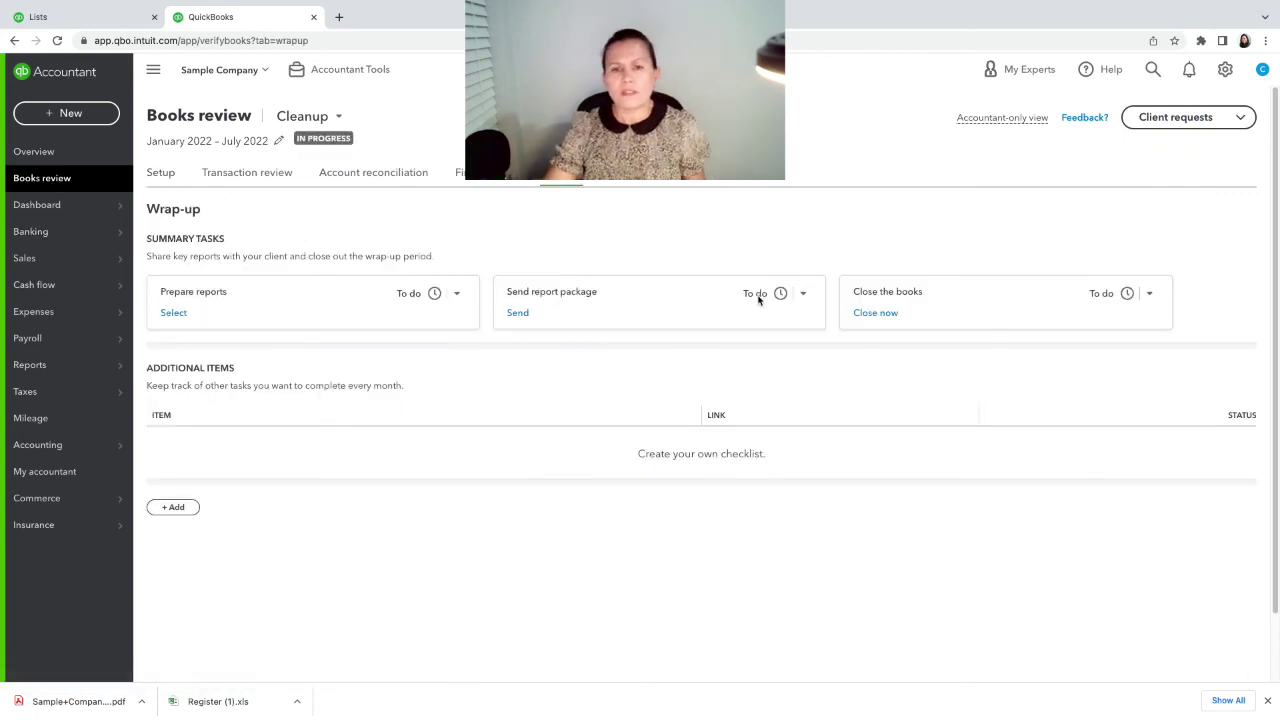
pyautogui.click(874, 314)
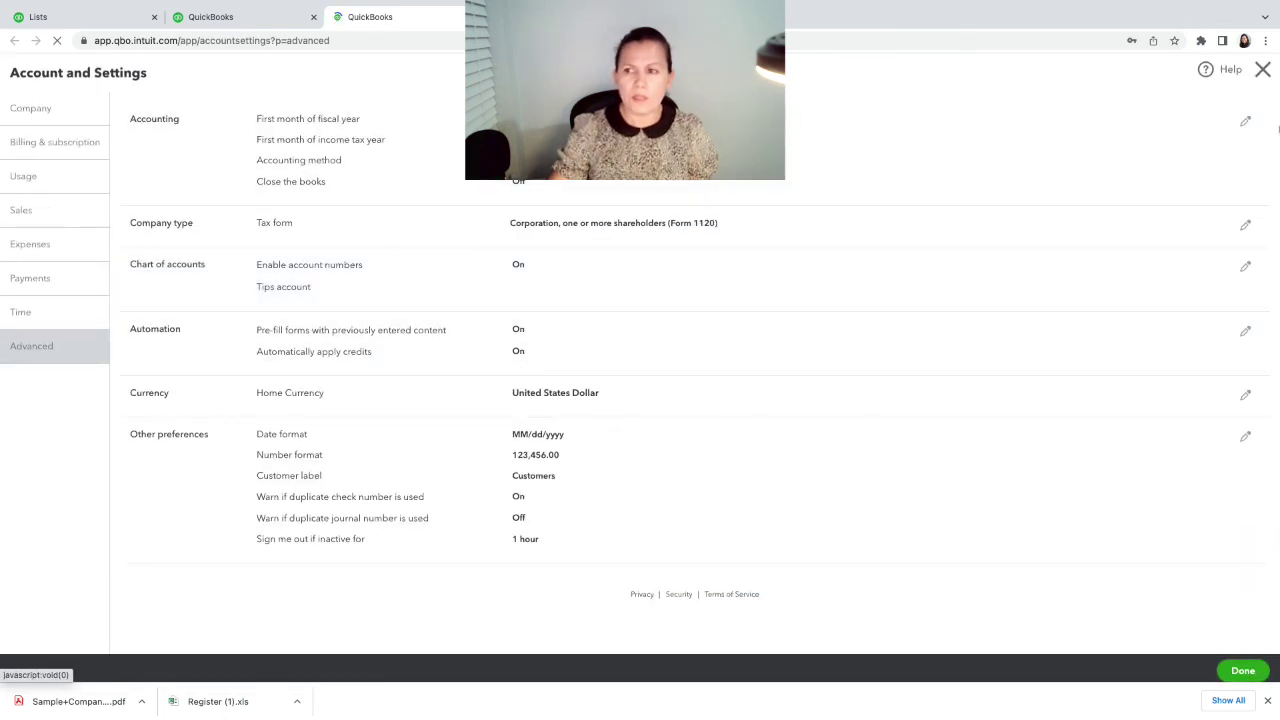
pyautogui.click(1245, 125)
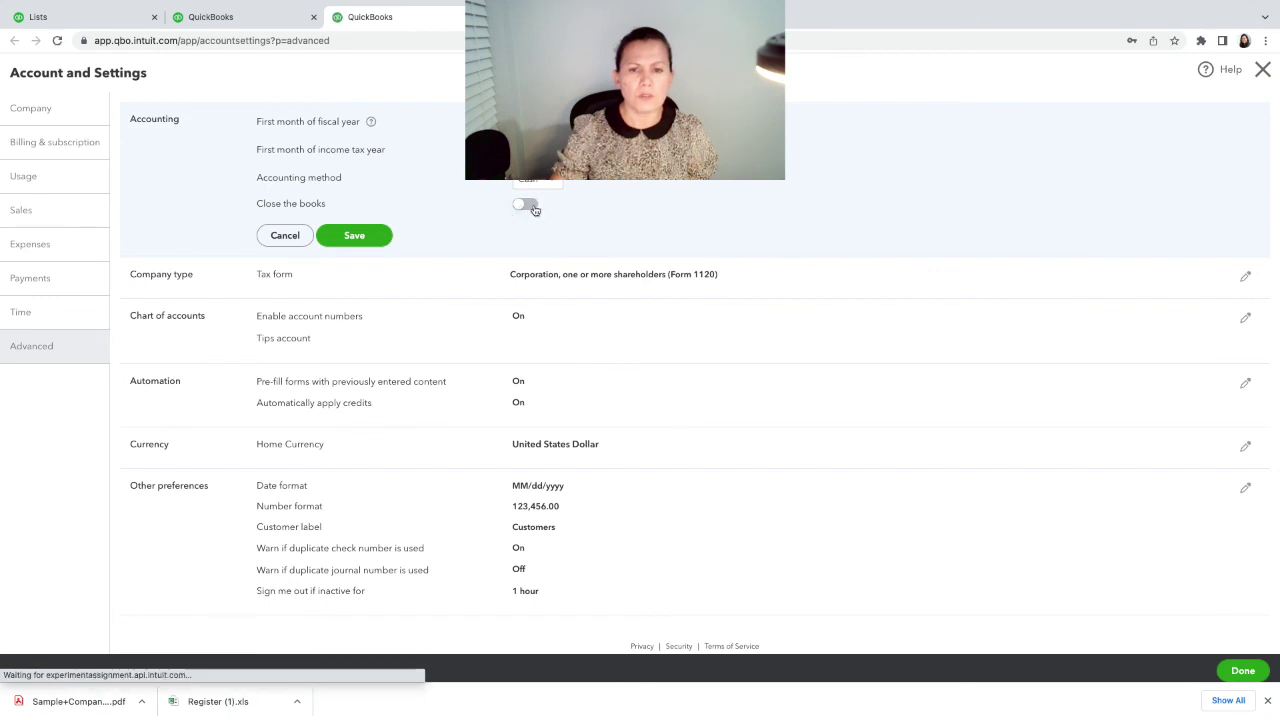
pyautogui.click(527, 205)
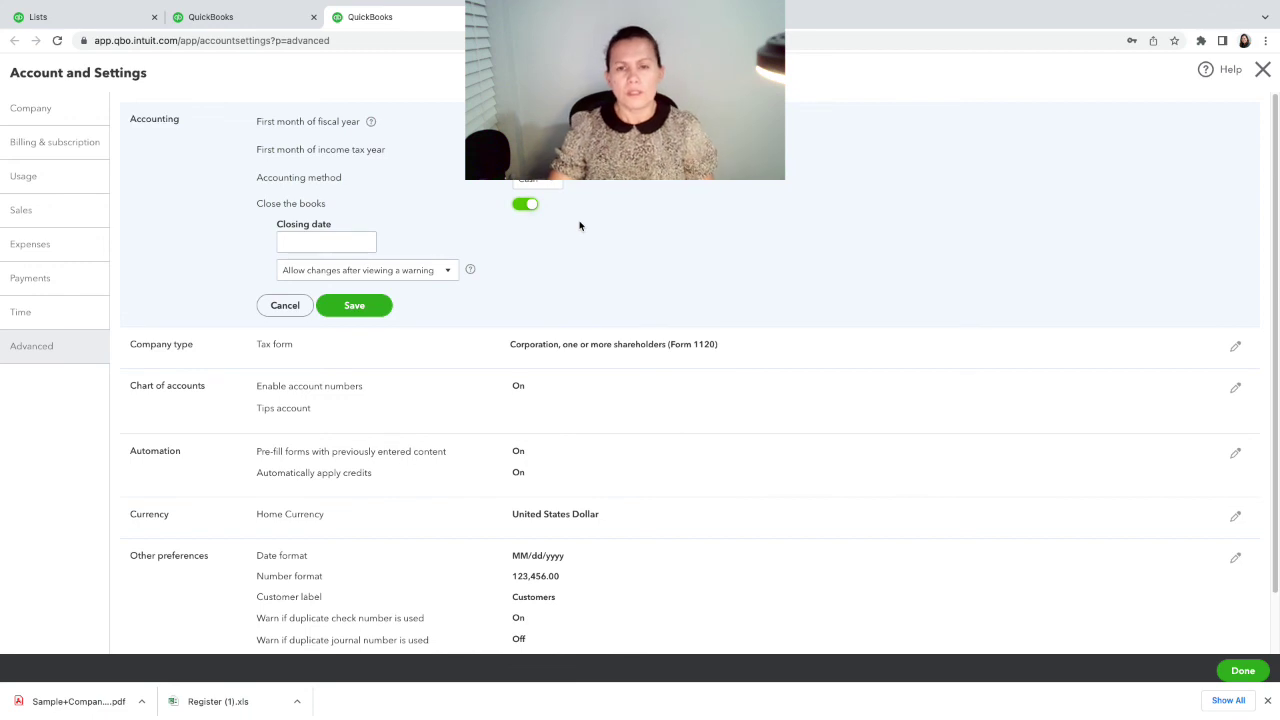
# - Examine the closing date calendar for July 2022 and the options for allowing changes after closing, and leave the settings without saving
pyautogui.click(310, 243)
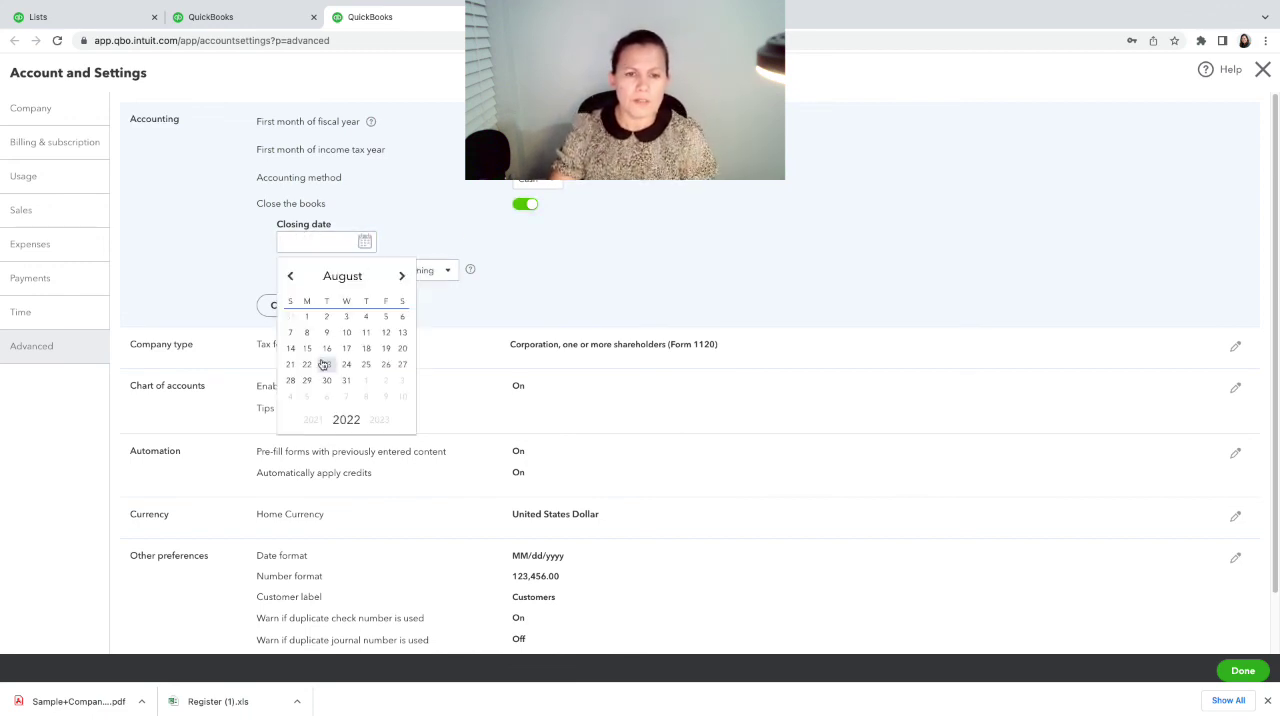
pyautogui.click(292, 278)
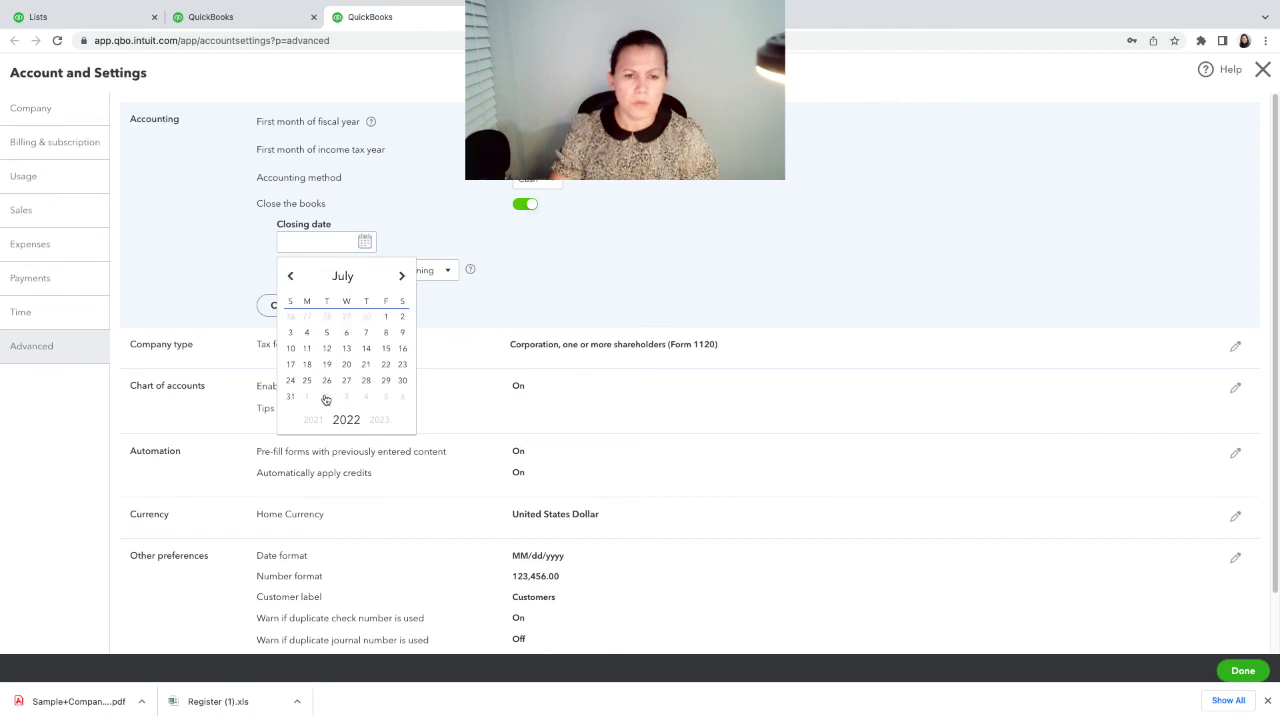
pyautogui.click(551, 286)
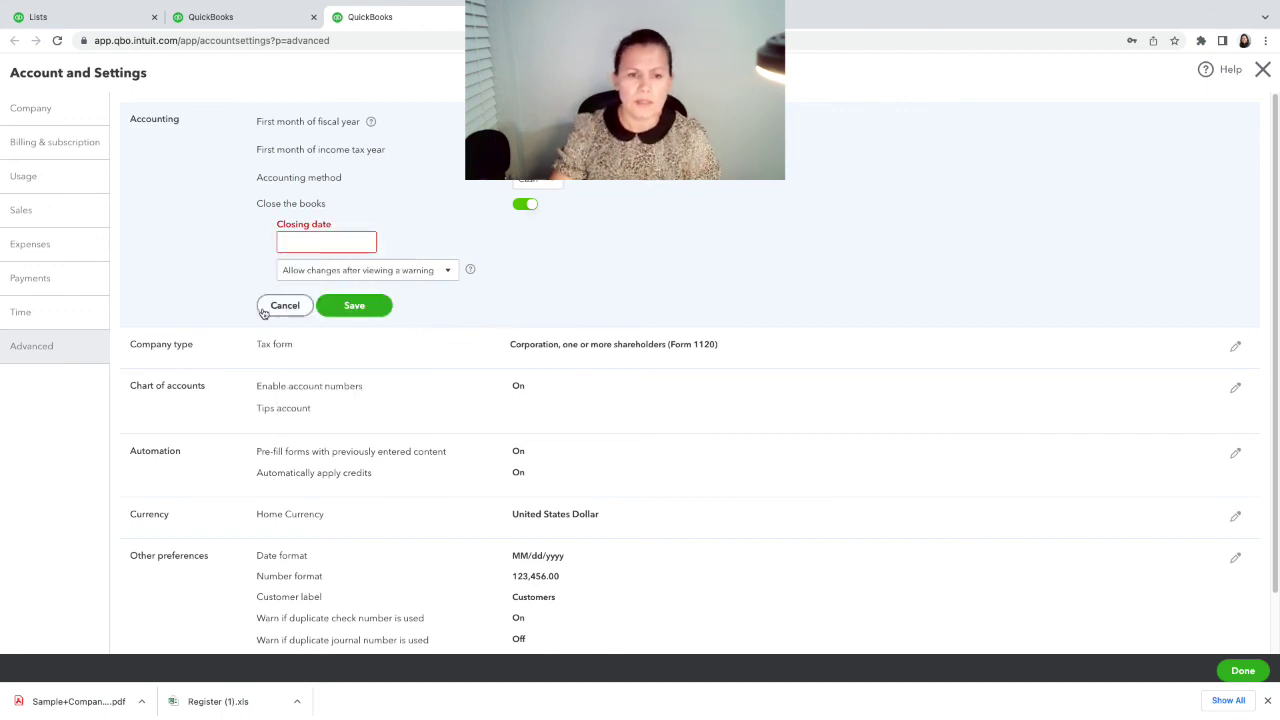
pyautogui.click(452, 272)
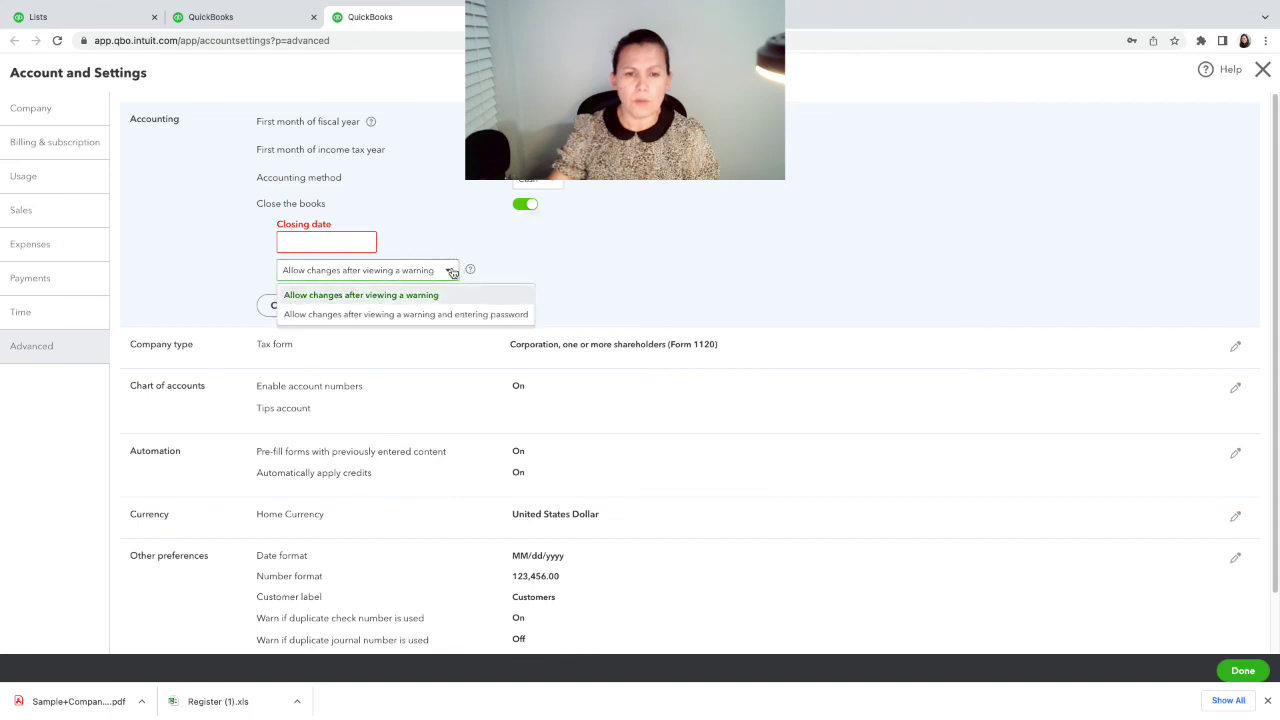
pyautogui.click(580, 275)
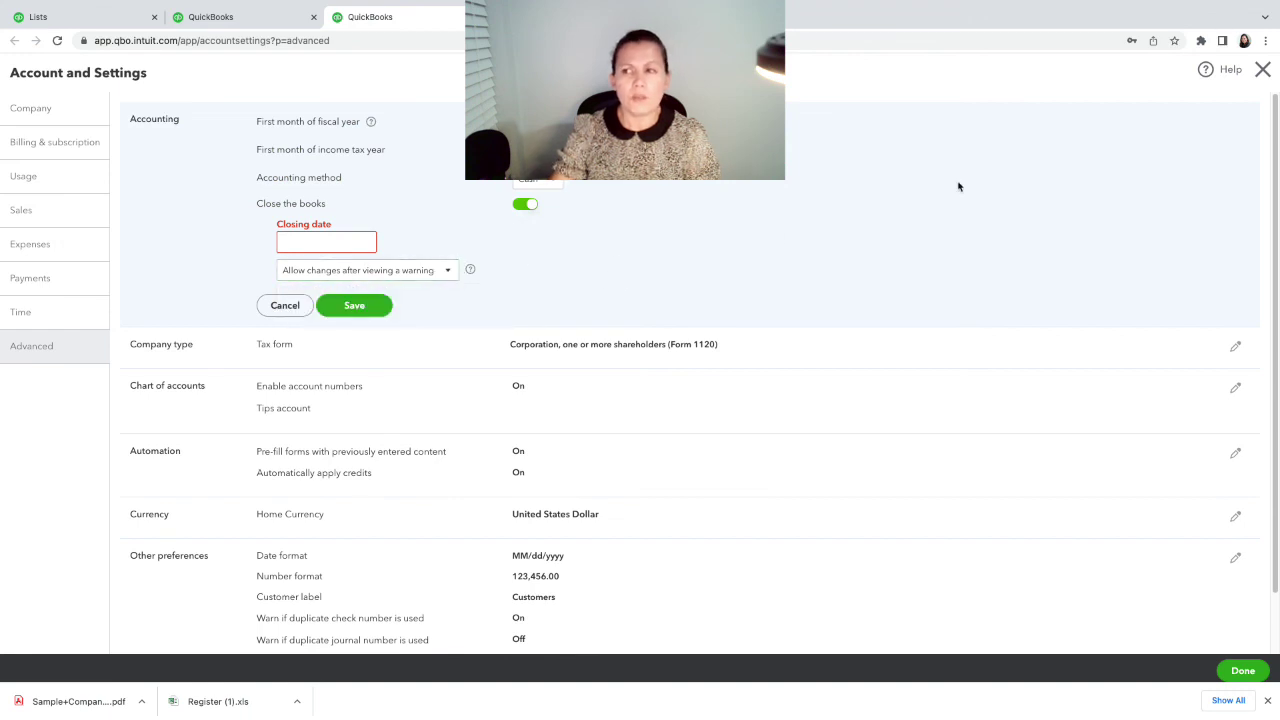
pyautogui.click(1259, 72)
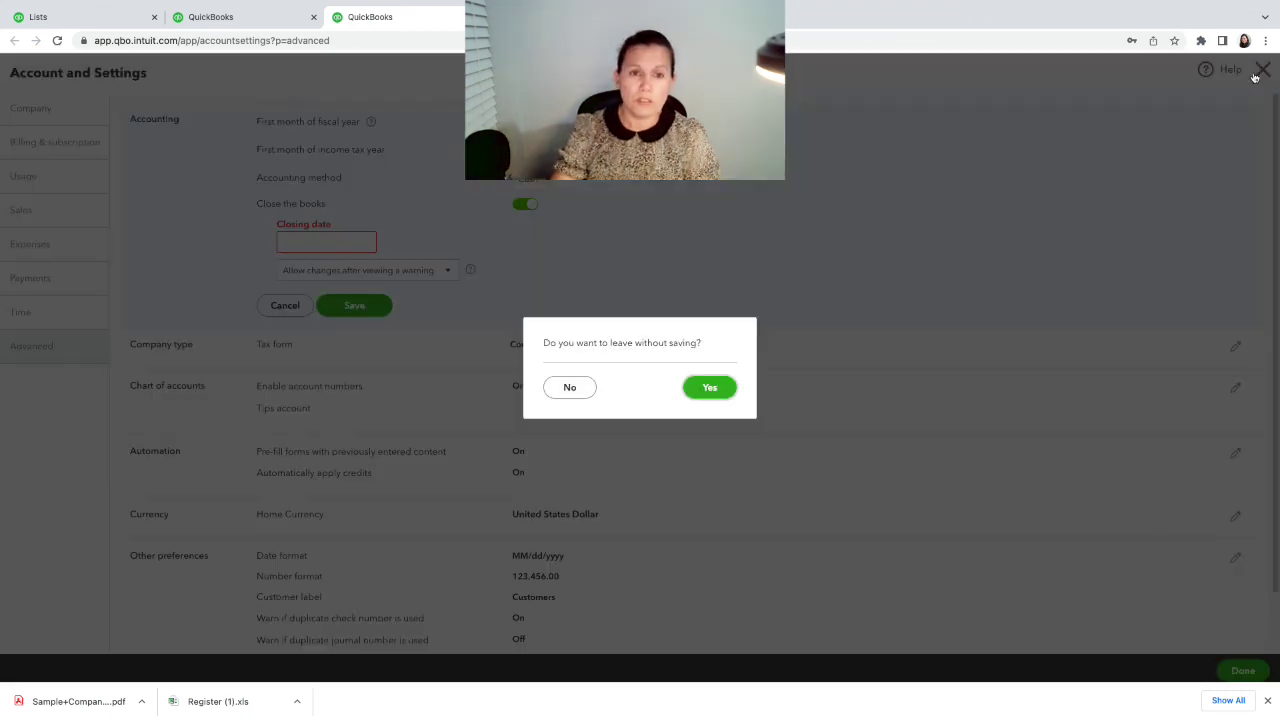
pyautogui.click(701, 392)
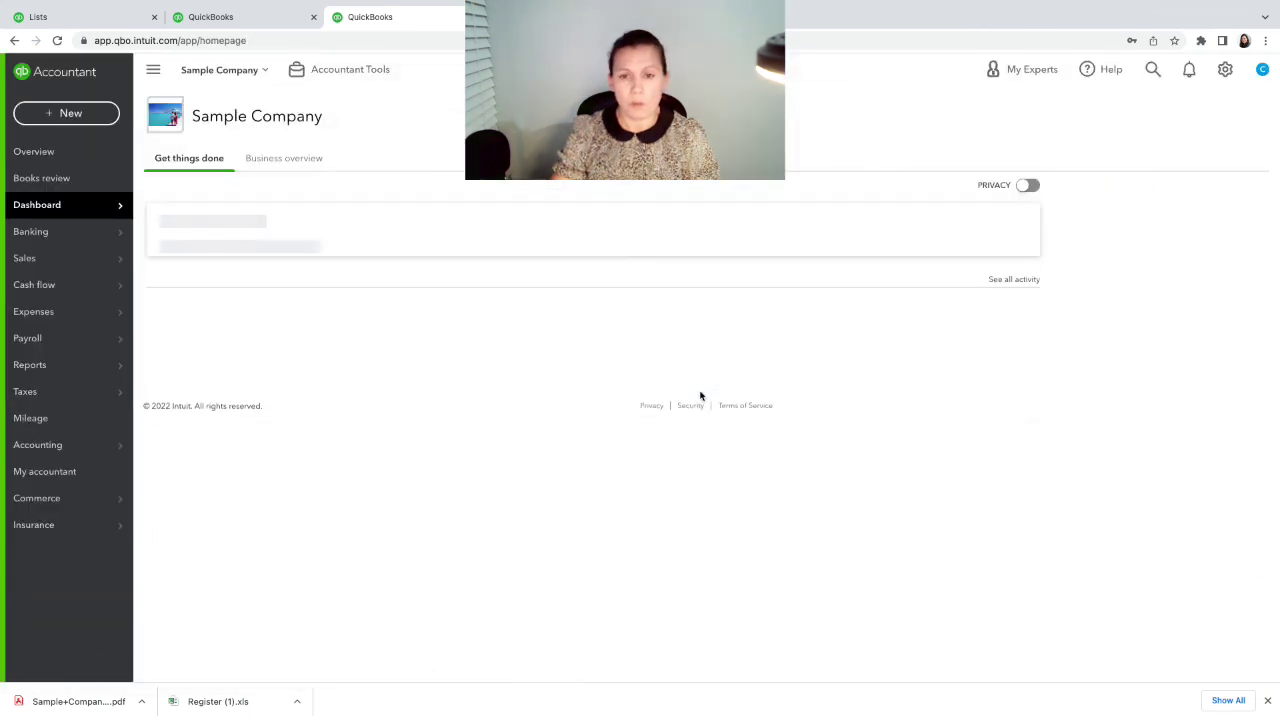